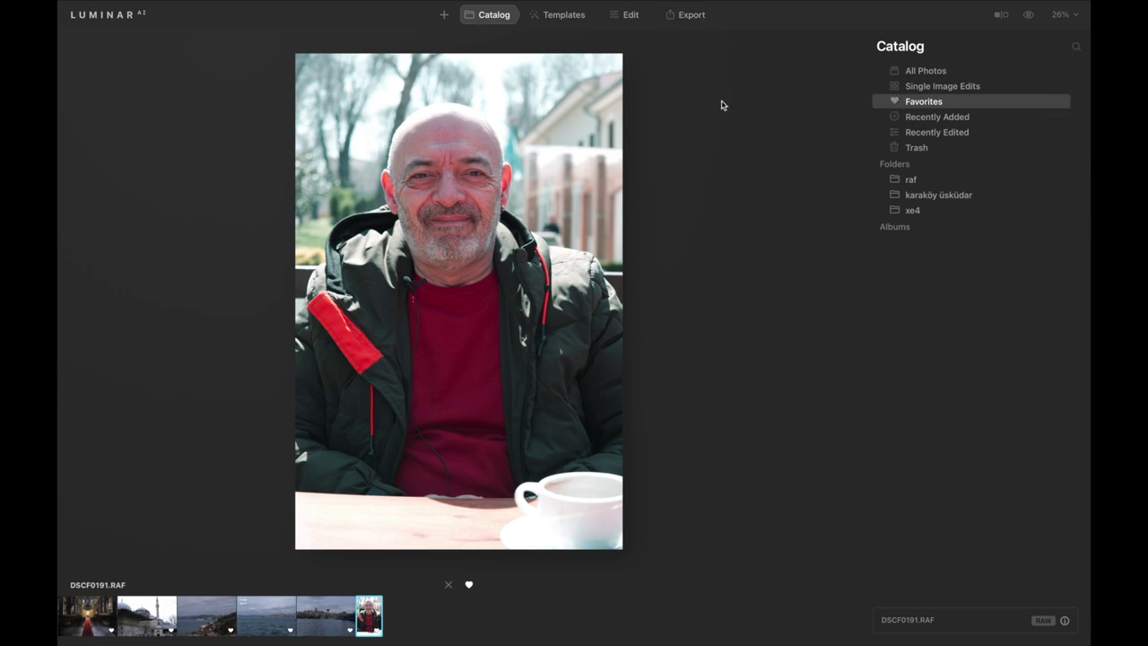
# - Browse the photos in the raf, karaköy üsküdar and xe4 folders
pyautogui.click(902, 166)
pyautogui.click(903, 166)
pyautogui.click(911, 181)
pyautogui.click(914, 195)
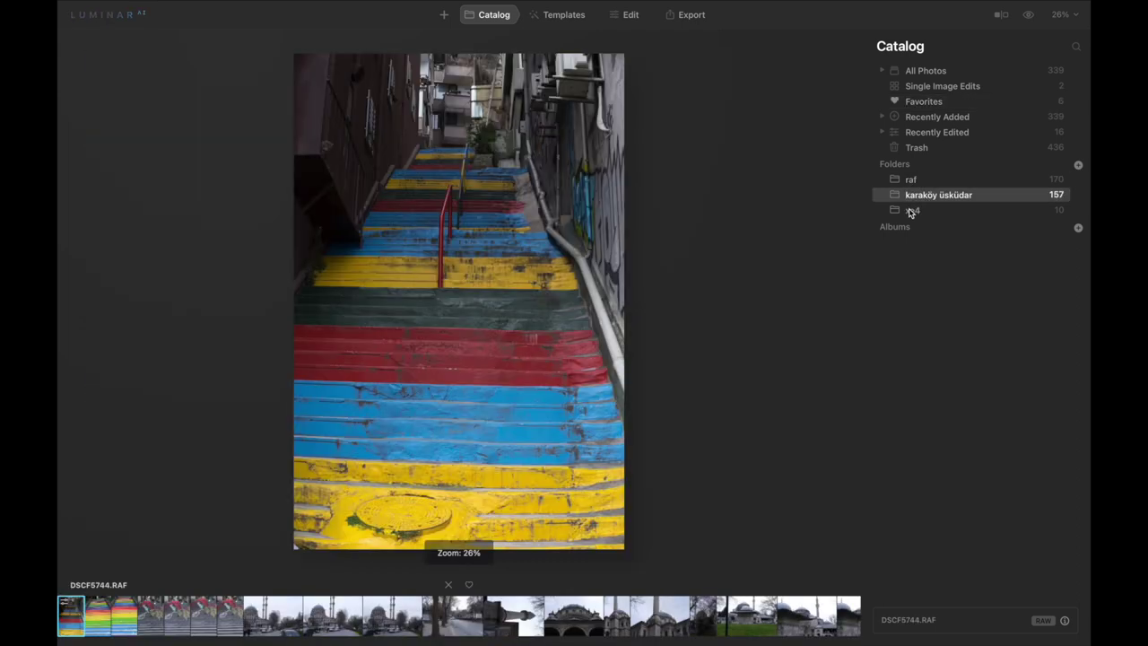
pyautogui.click(913, 210)
# - Filter to Favorites, open waterfront photo DSCF5917.RAF, and view its suggested templates
pyautogui.click(919, 106)
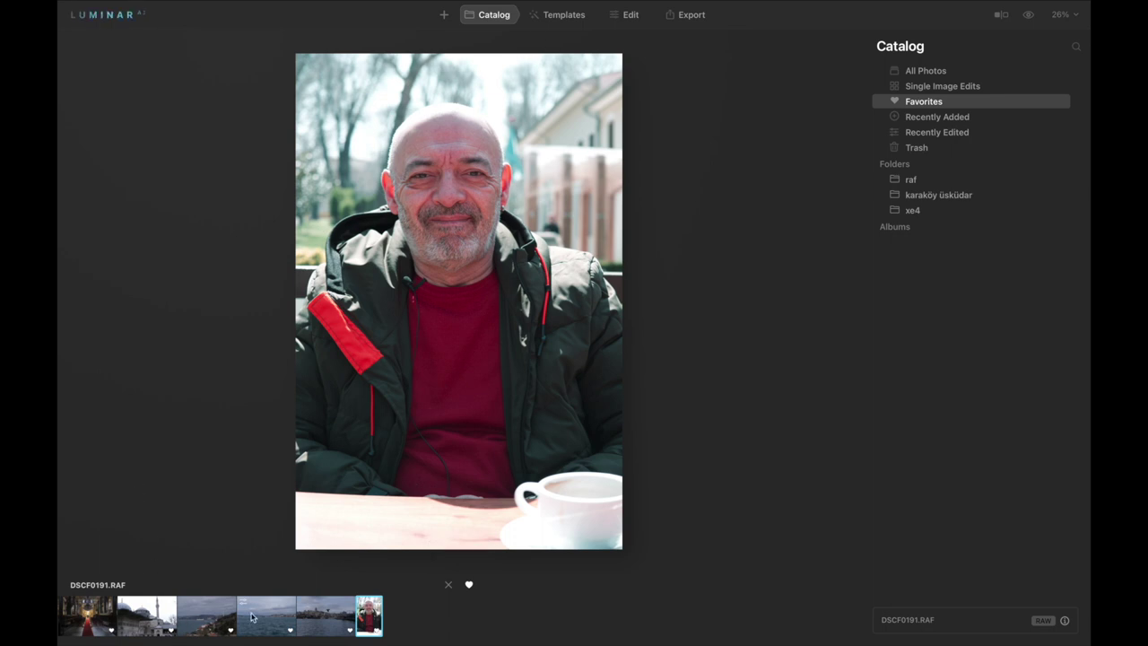
pyautogui.click(336, 615)
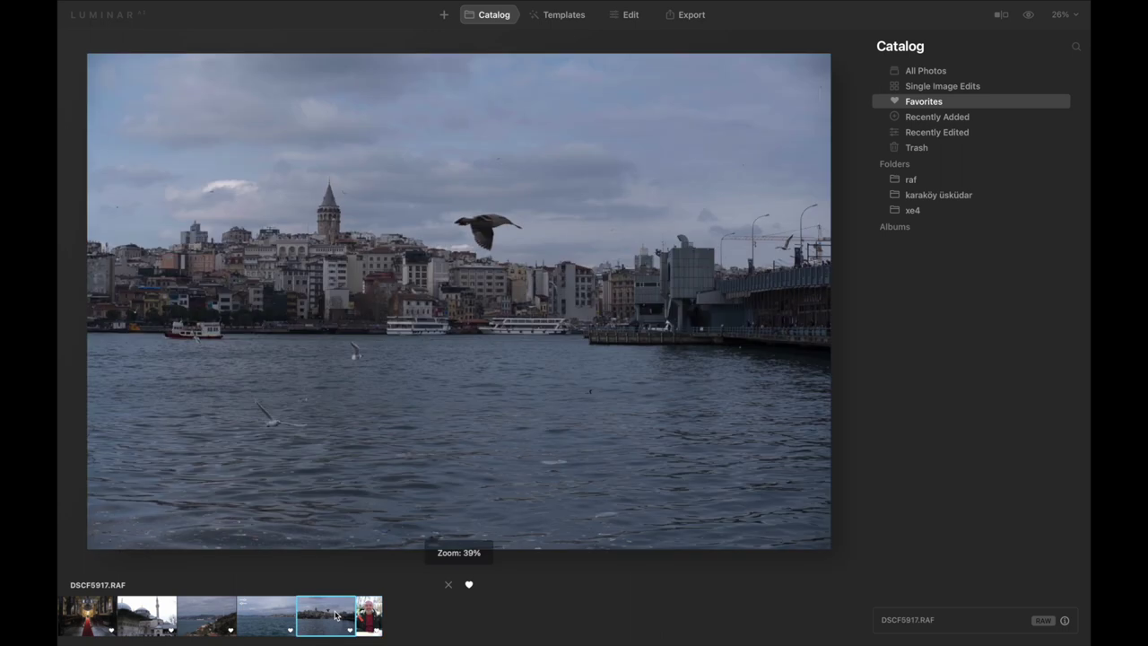
pyautogui.click(554, 16)
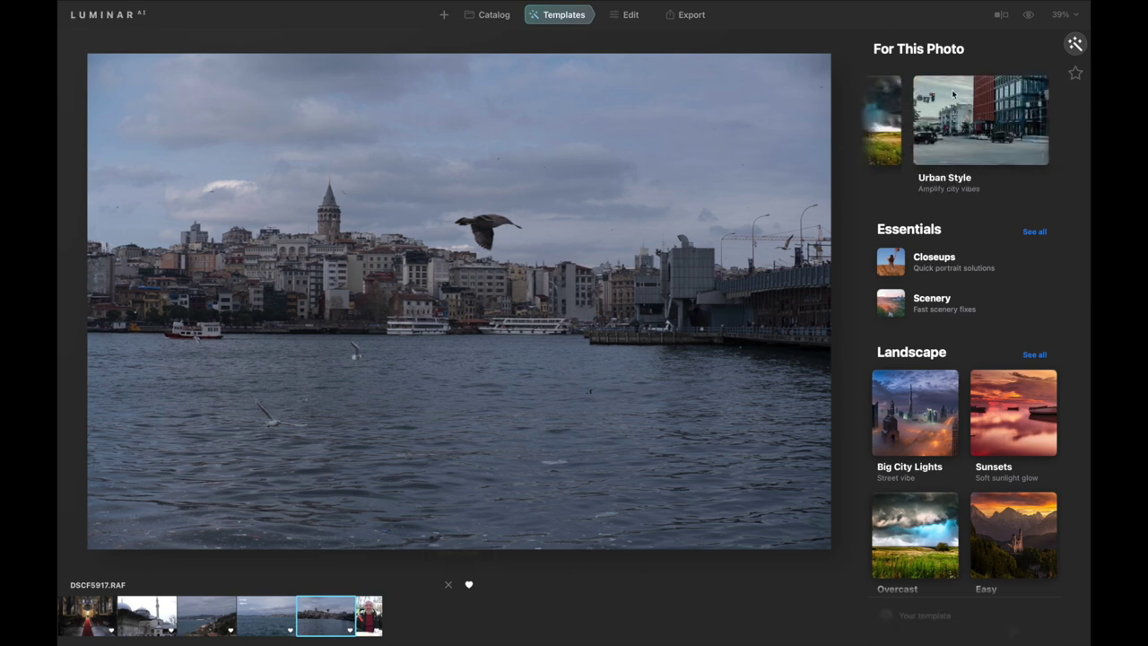
# - Preview the Urban Style templates: Old Town, Edinburgh, Toronto, Melbourne, Abbey Street, New York
pyautogui.click(968, 136)
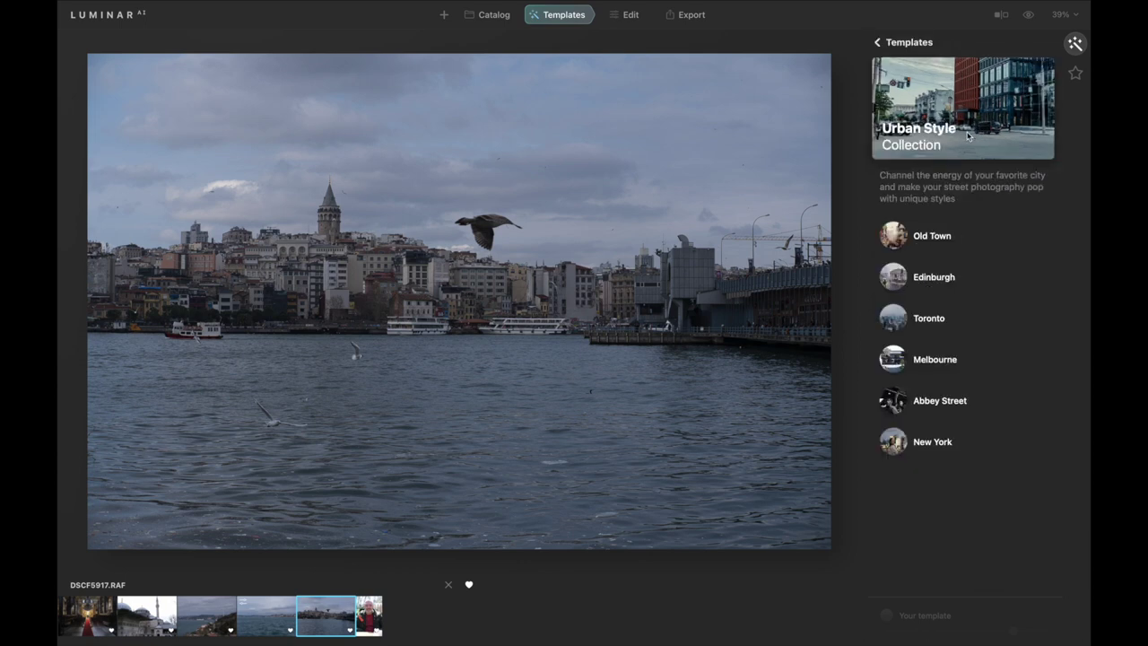
pyautogui.click(902, 241)
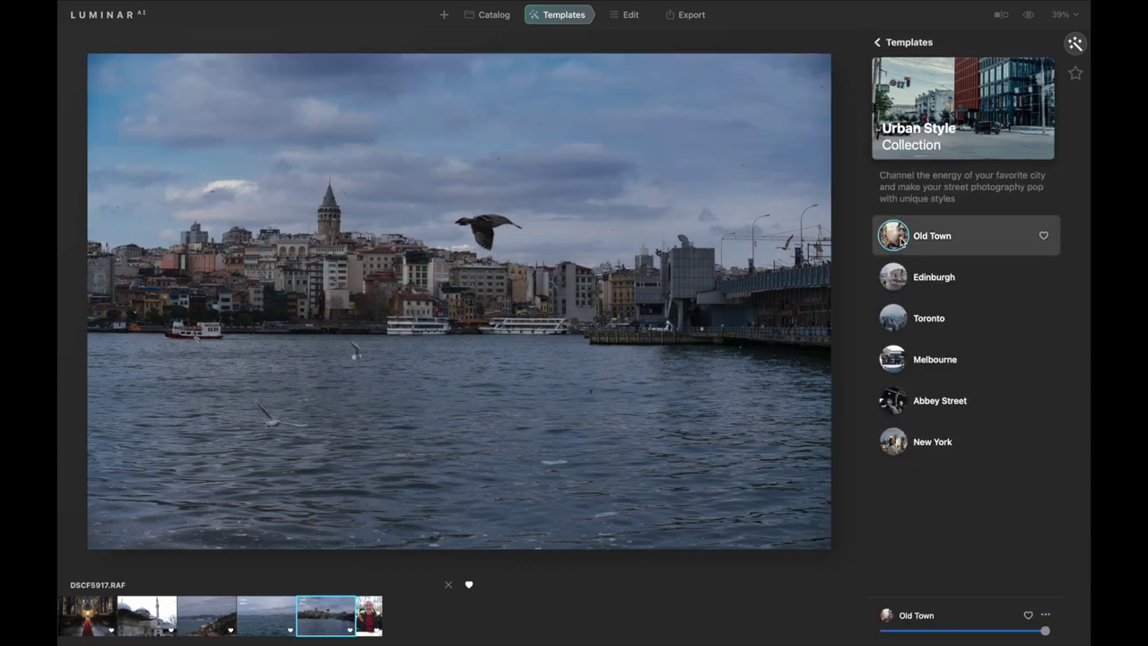
pyautogui.click(900, 281)
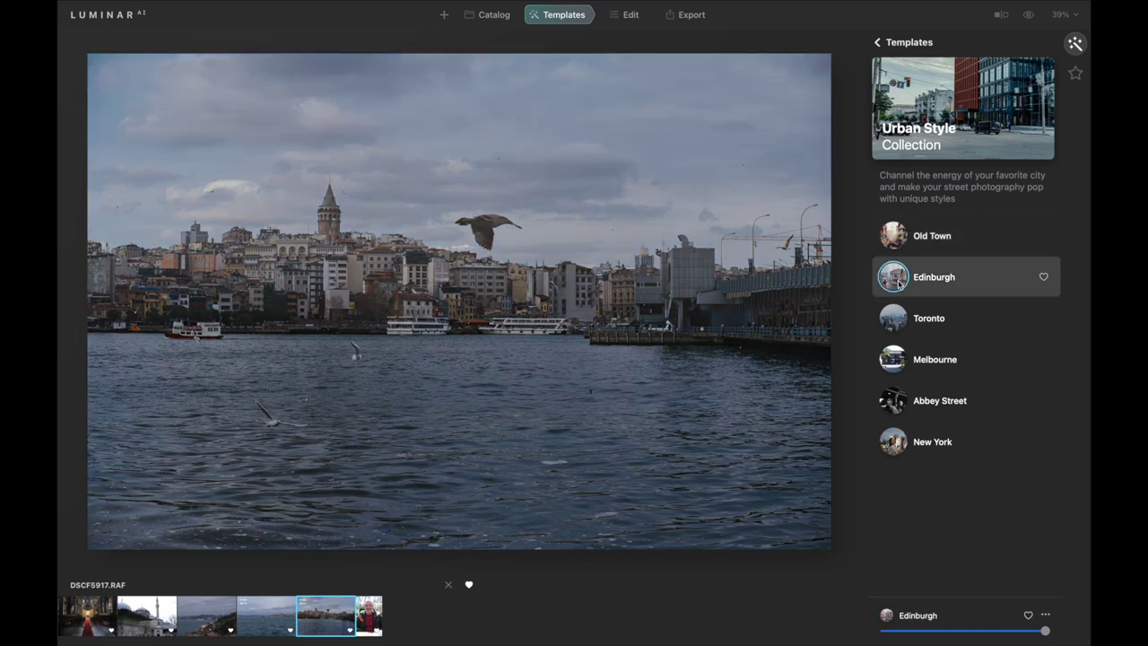
pyautogui.click(899, 320)
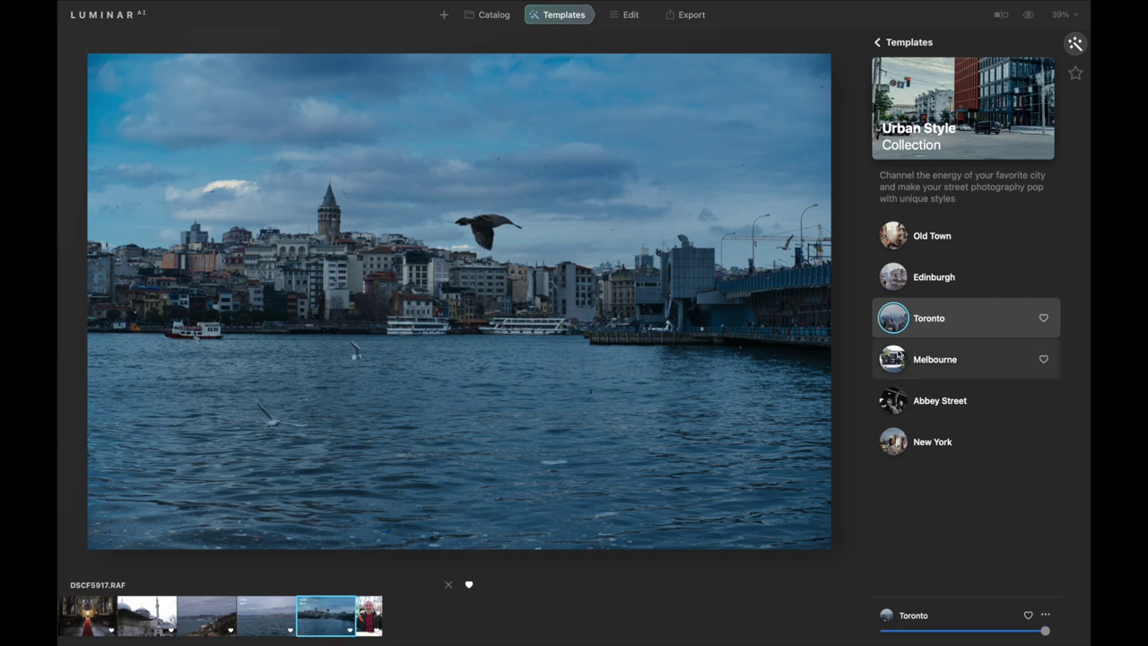
pyautogui.click(899, 362)
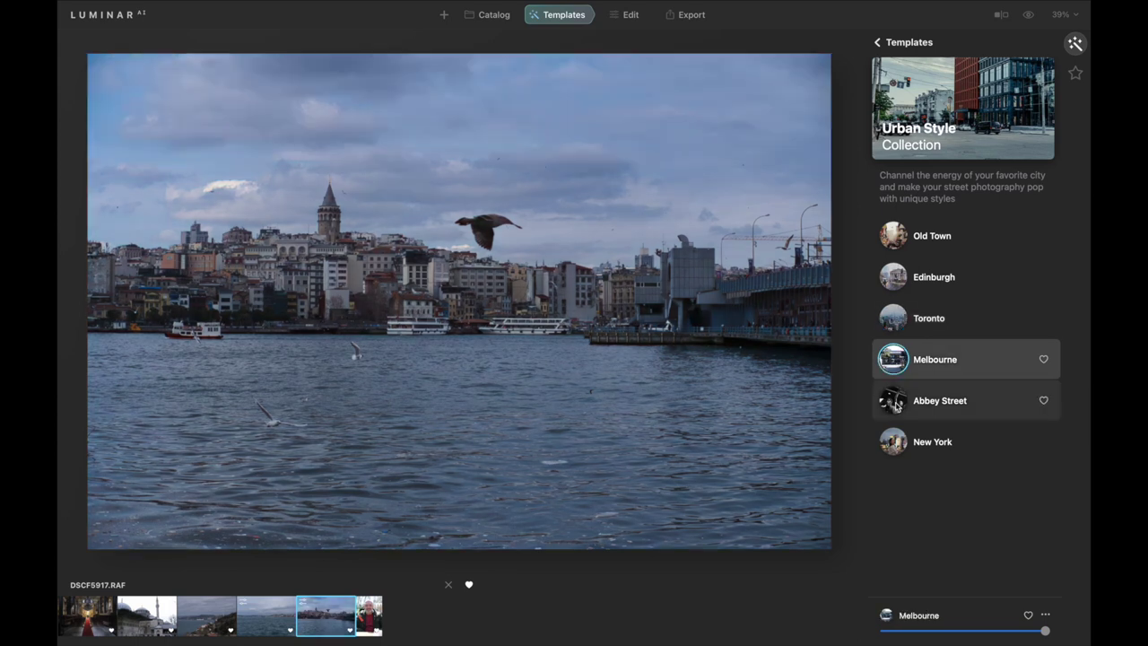
pyautogui.click(896, 405)
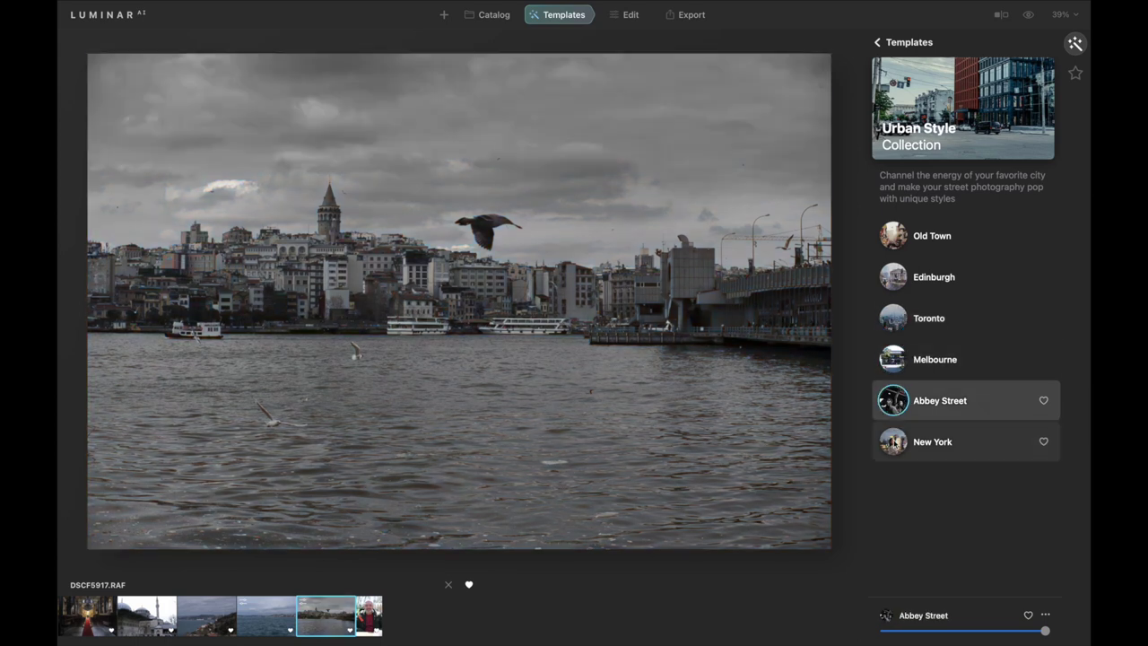
pyautogui.click(896, 448)
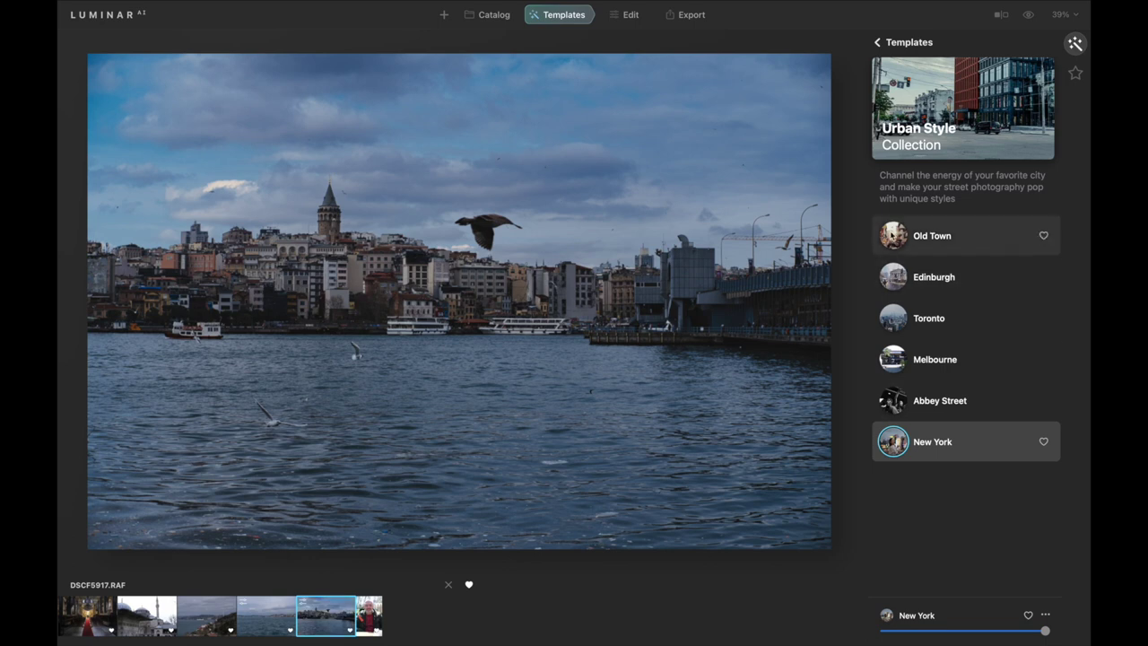
# - Apply the Old Town template at slightly reduced strength and switch to Edit
pyautogui.click(894, 236)
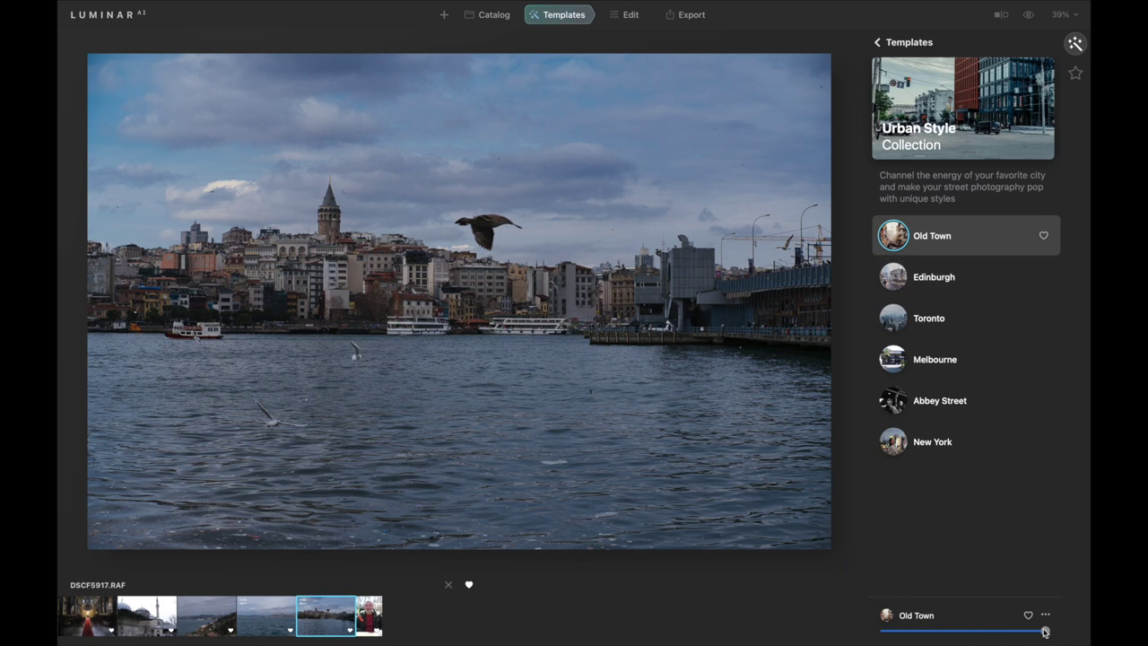
pyautogui.moveTo(1046, 634)
pyautogui.mouseDown()
pyautogui.moveTo(959, 633)
pyautogui.moveTo(1046, 632)
pyautogui.mouseUp()
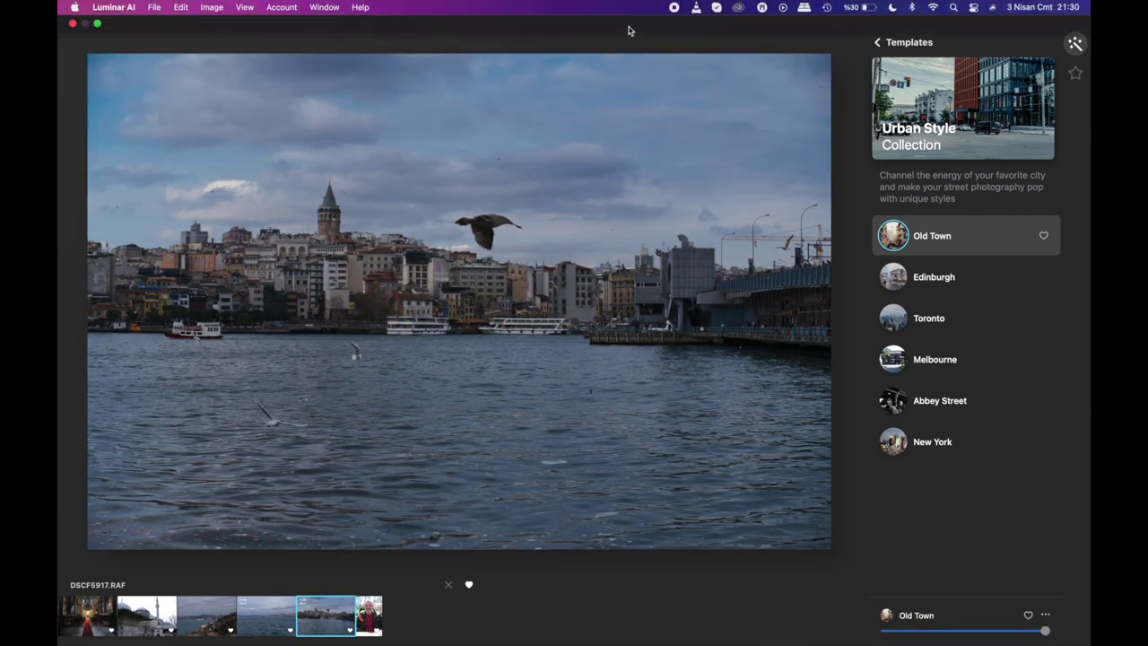
pyautogui.click(630, 16)
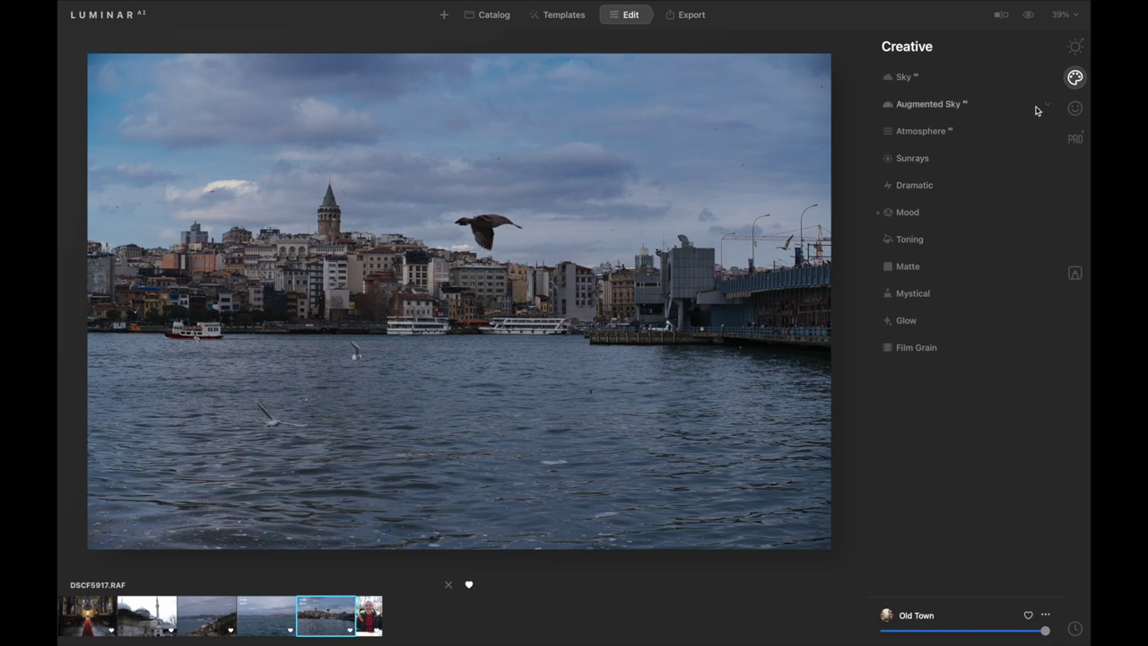
# - Raise Essentials Enhance Accent to 100 on the waterfront photo
pyautogui.click(1076, 48)
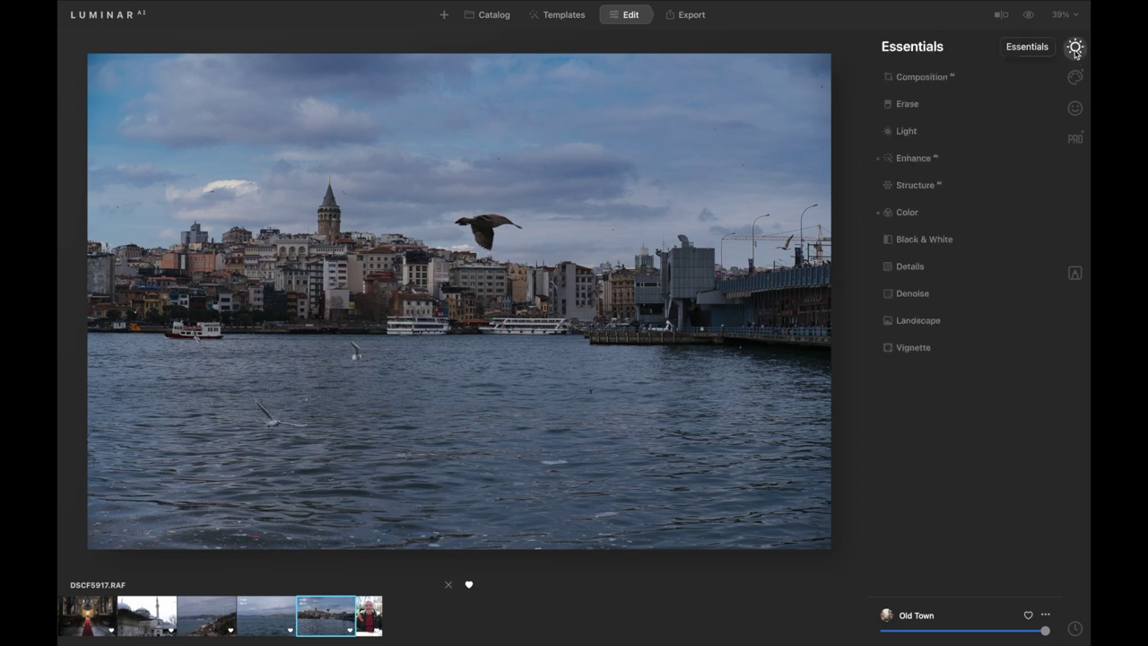
pyautogui.click(911, 160)
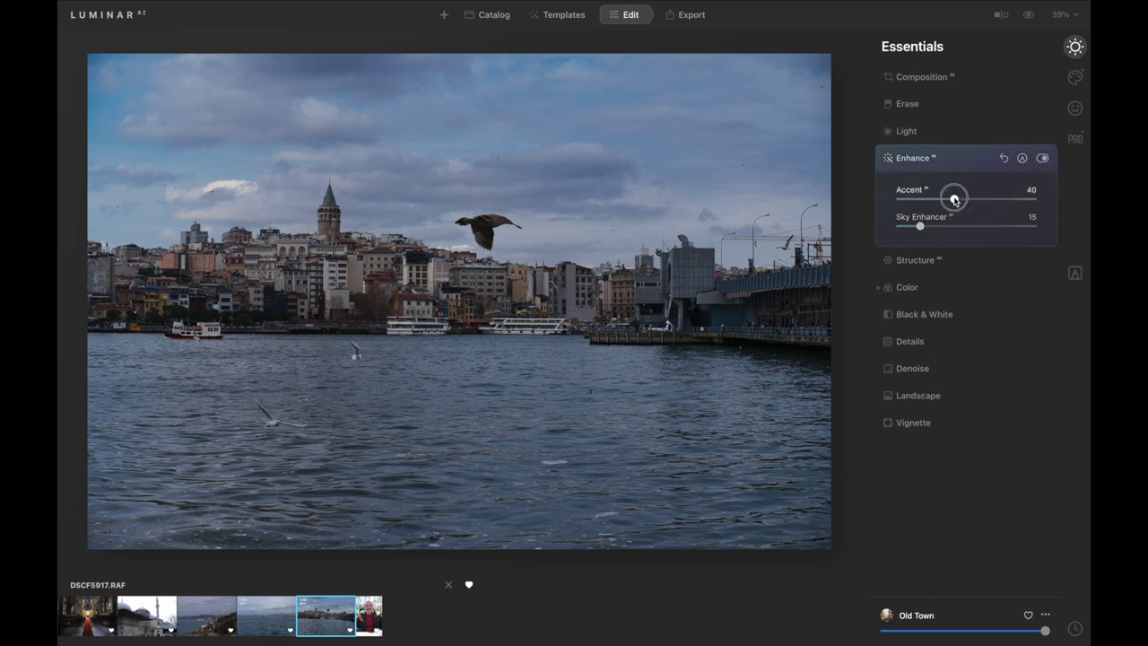
pyautogui.moveTo(953, 199); pyautogui.dragTo(1032, 198)
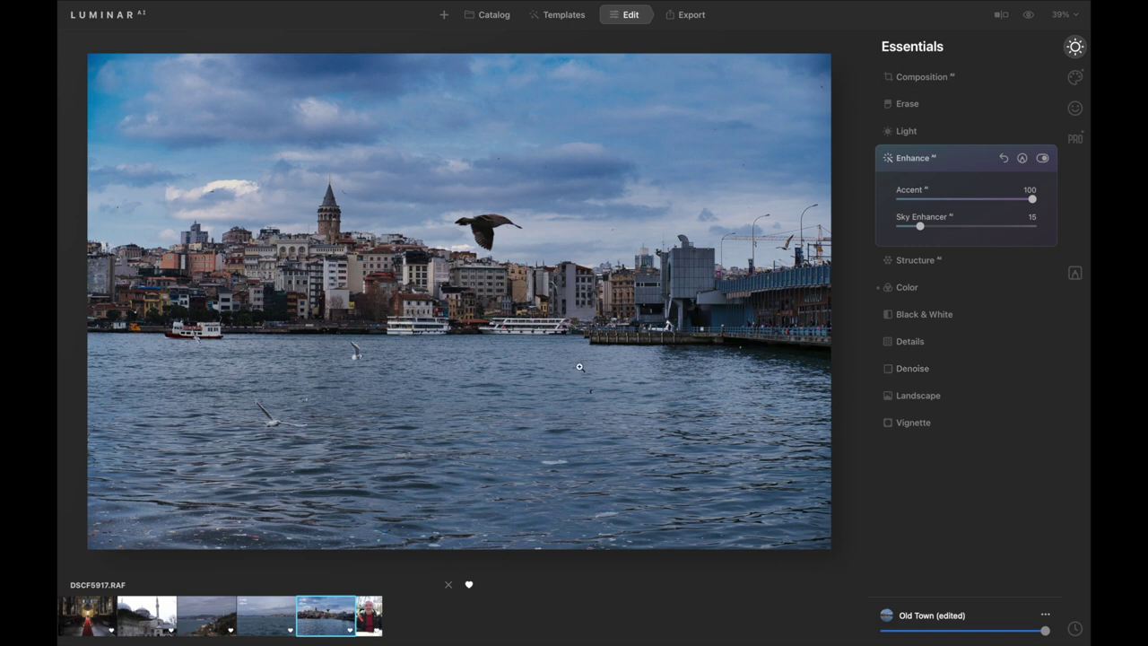
# - Set exposure 0,51, highlights -21, shadows 31, and compare against the original
pyautogui.click(908, 133)
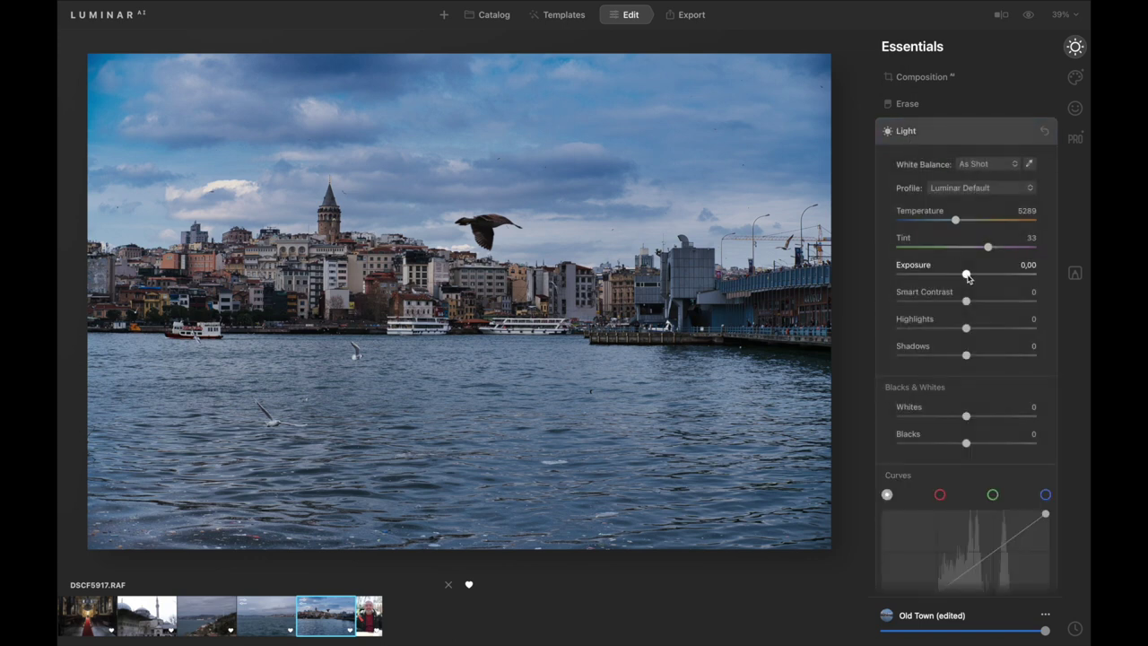
pyautogui.moveTo(967, 278); pyautogui.dragTo(973, 277)
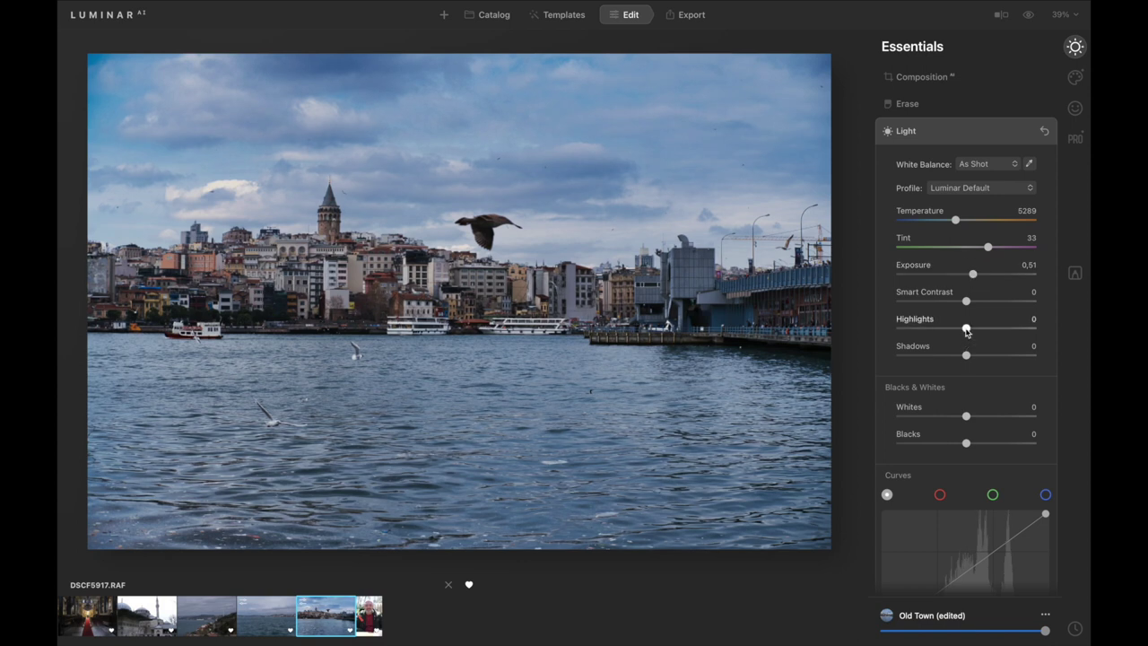
pyautogui.moveTo(965, 328)
pyautogui.mouseDown()
pyautogui.moveTo(952, 329)
pyautogui.moveTo(988, 356)
pyautogui.mouseUp()
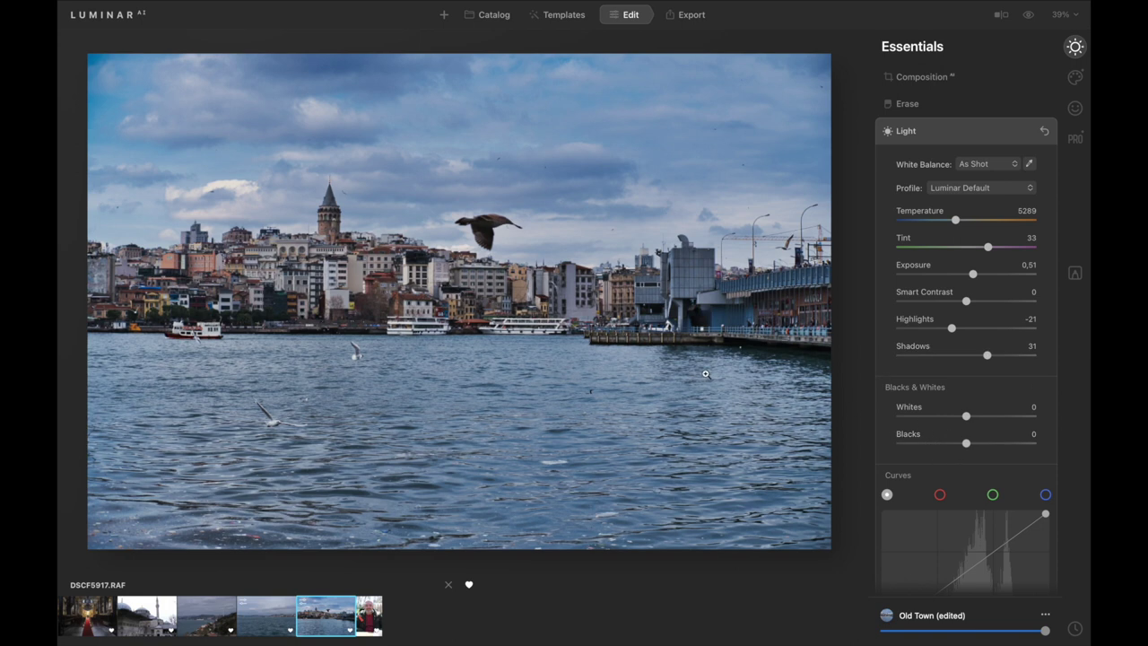
pyautogui.click(1001, 15)
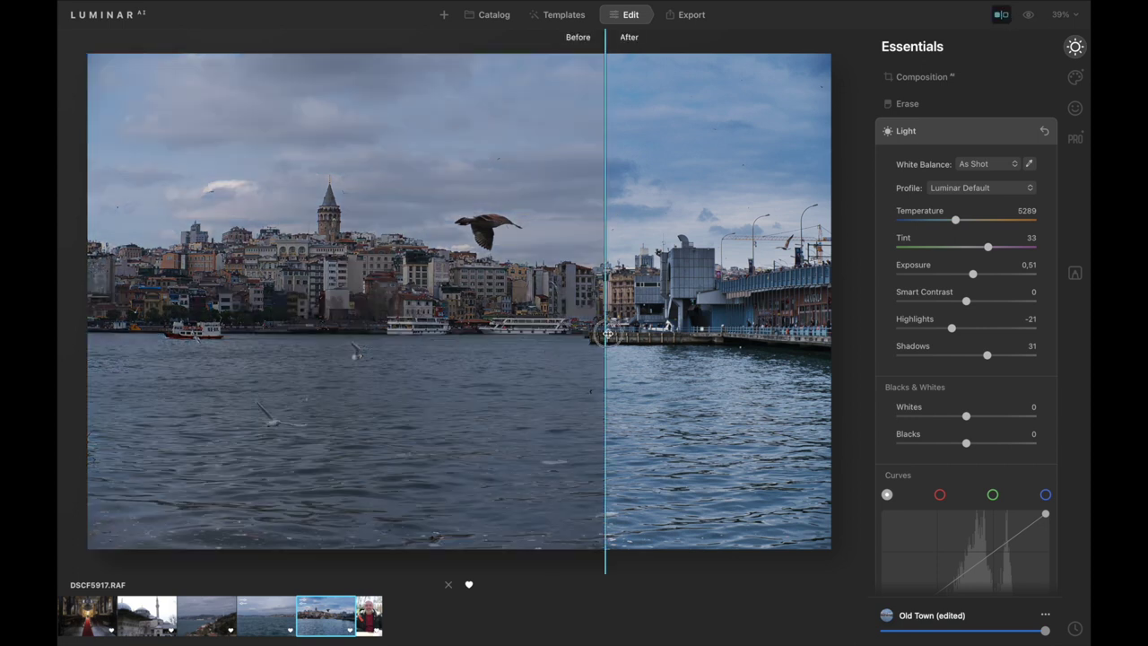
pyautogui.moveTo(607, 334)
pyautogui.mouseDown()
pyautogui.moveTo(61, 426)
pyautogui.moveTo(501, 373)
pyautogui.moveTo(507, 328)
pyautogui.mouseUp()
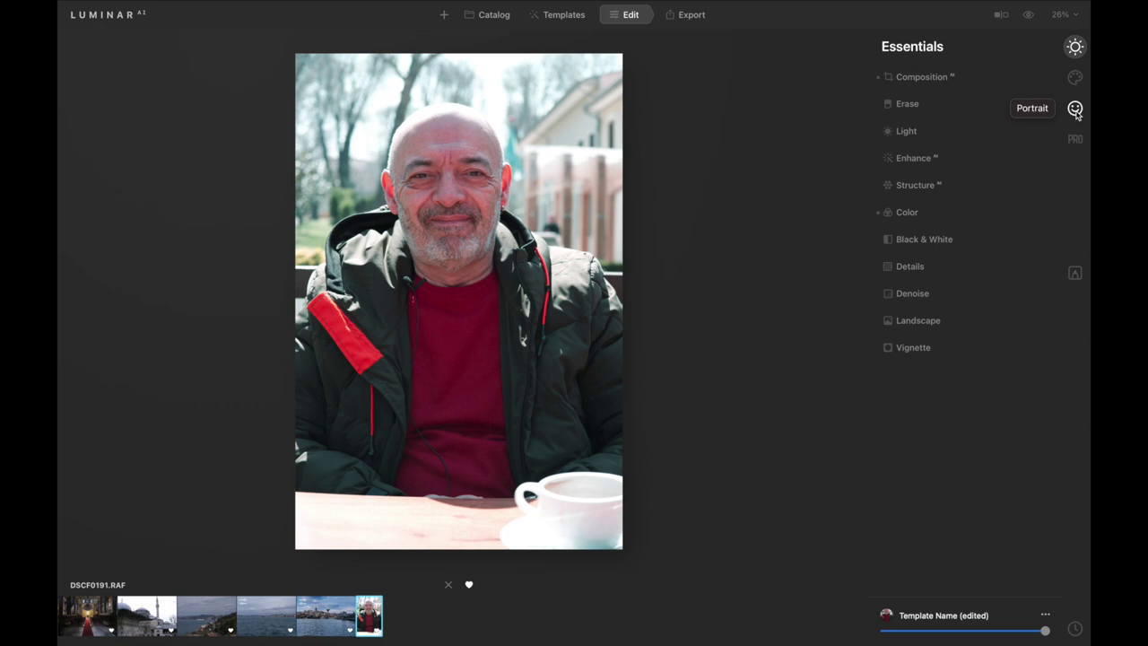
# - Retouch the portrait's skin at 100% zoom: Amount 68, Shine Removal 65
pyautogui.click(1076, 109)
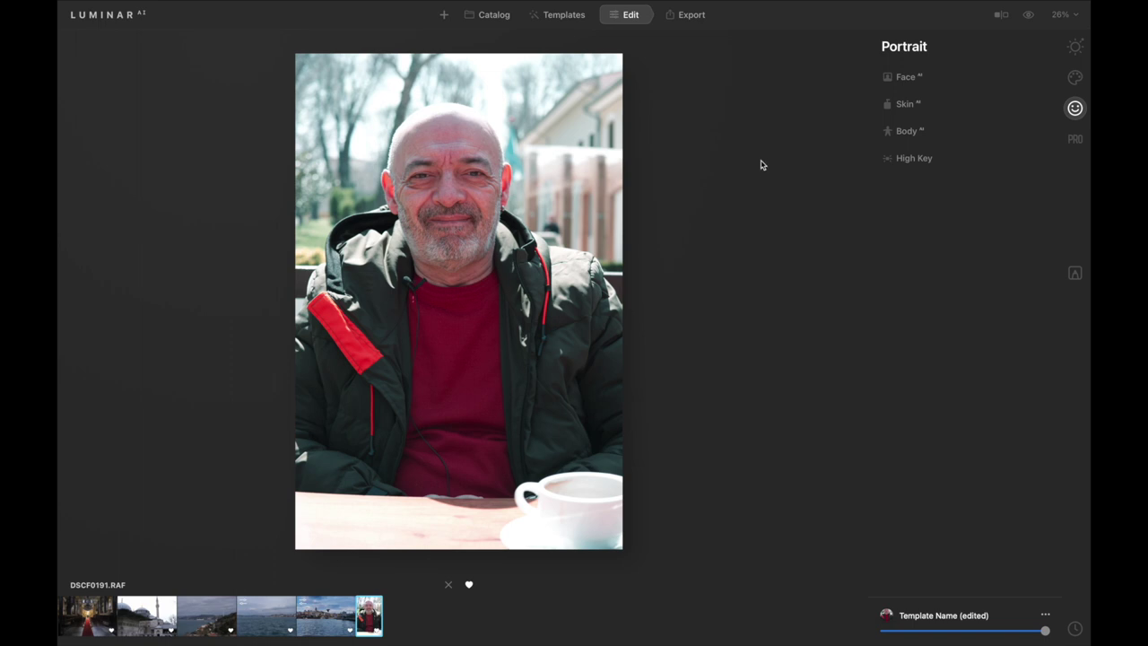
pyautogui.click(903, 105)
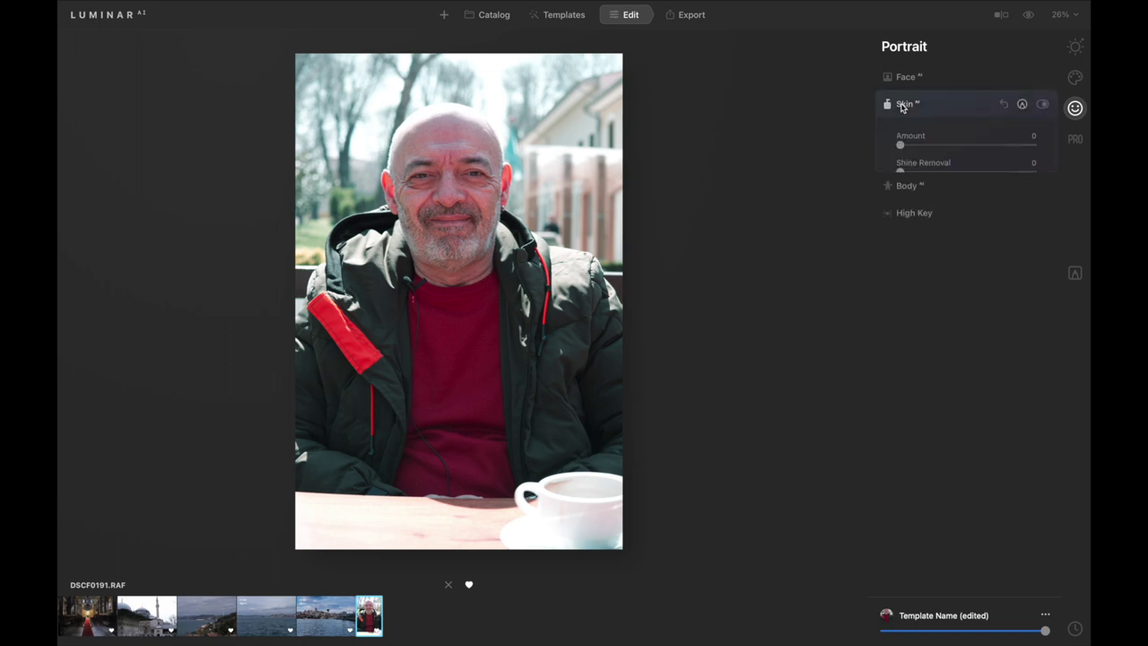
pyautogui.doubleClick(452, 201)
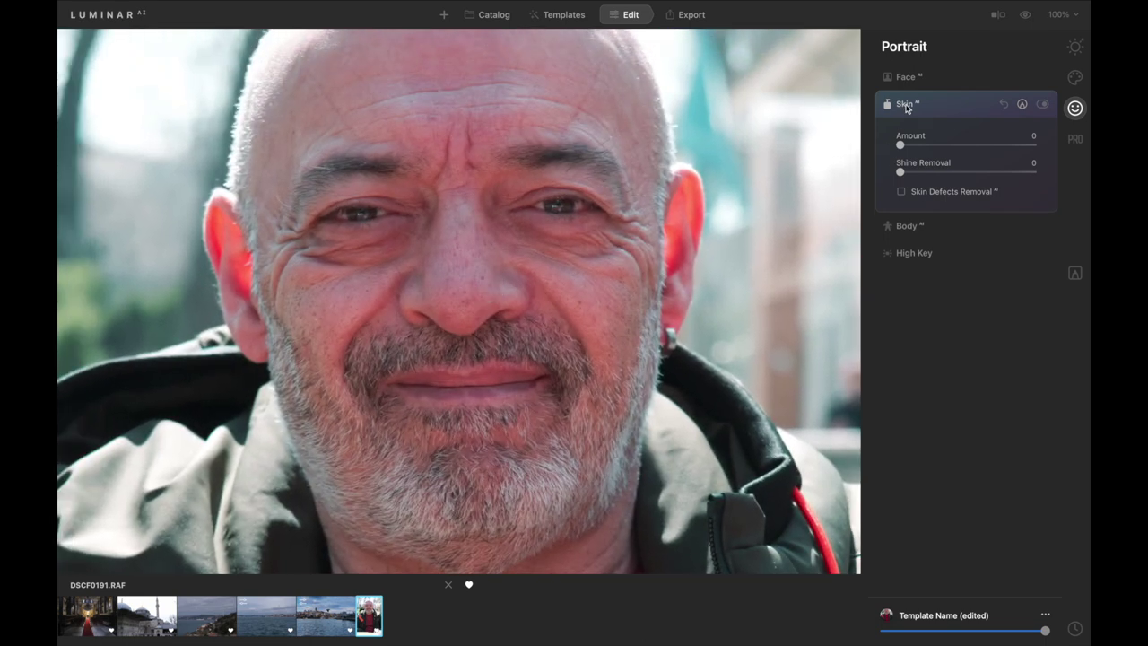
pyautogui.moveTo(900, 144); pyautogui.dragTo(1071, 145)
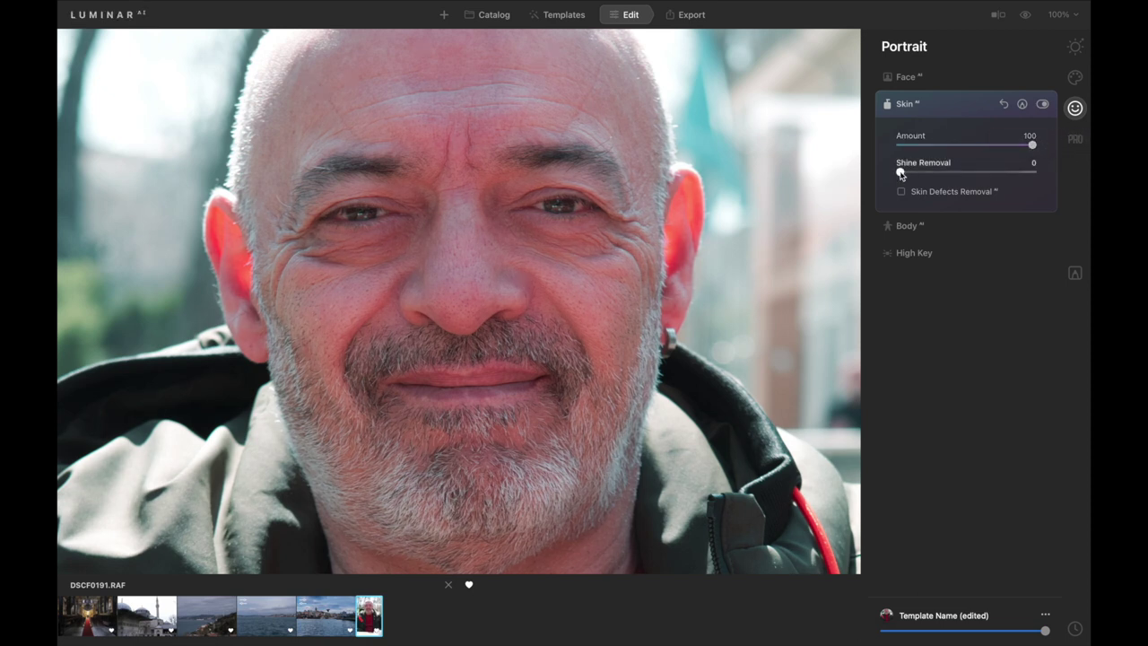
pyautogui.moveTo(899, 171); pyautogui.dragTo(986, 171)
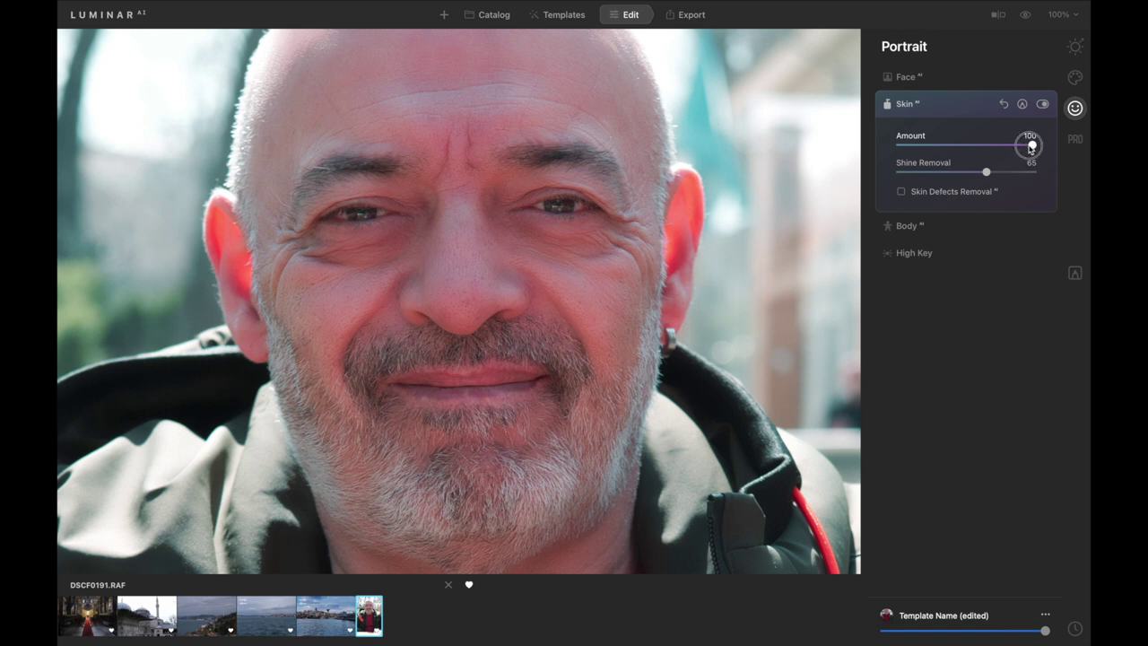
pyautogui.moveTo(1032, 145); pyautogui.dragTo(988, 144)
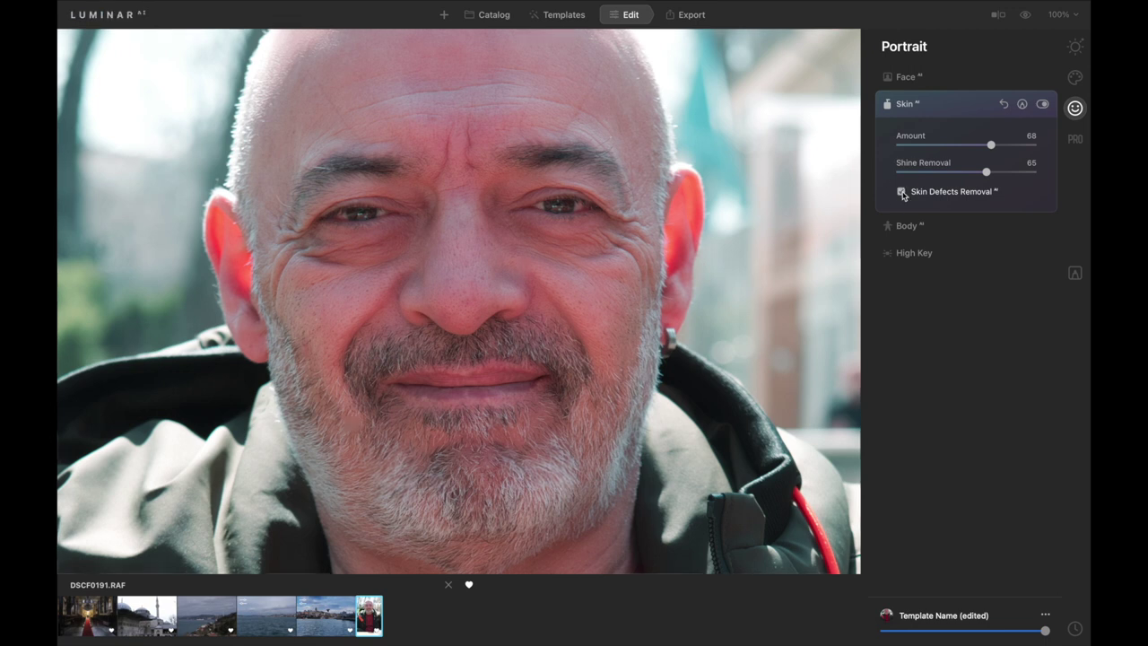
# - Fit the portrait in view and sweep the before/after split across the face
pyautogui.click(515, 283)
pyautogui.click(1001, 15)
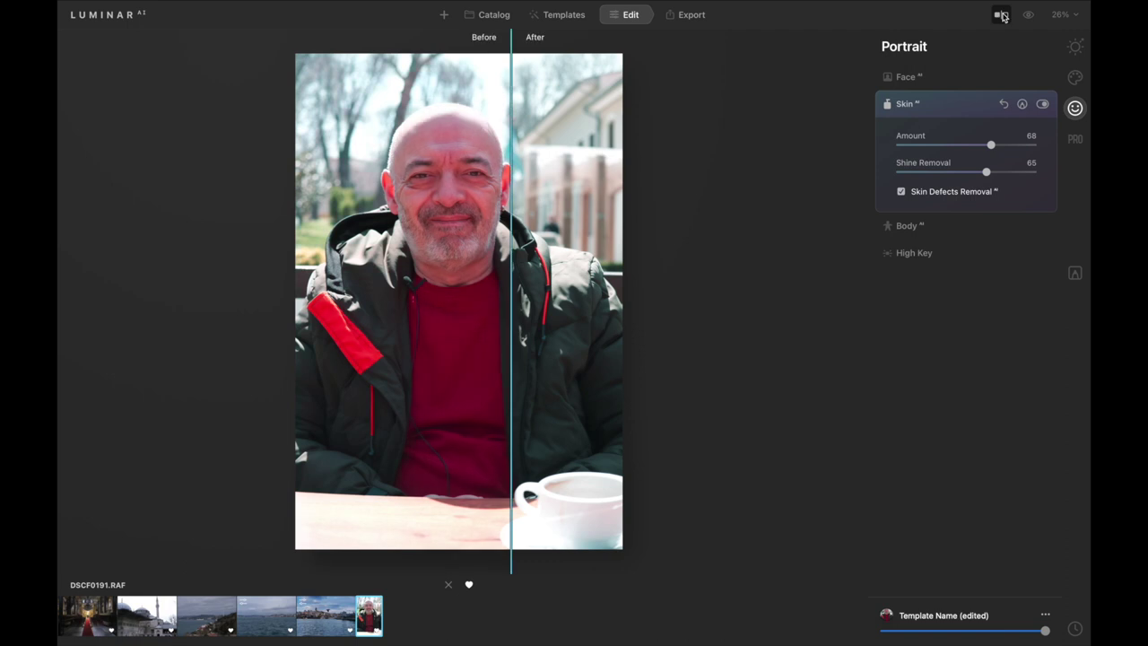
pyautogui.moveTo(511, 267); pyautogui.dragTo(342, 269)
# - Set Slim Face to 30 and Face Light to 23, and expand the Eyes options
pyautogui.click(1001, 14)
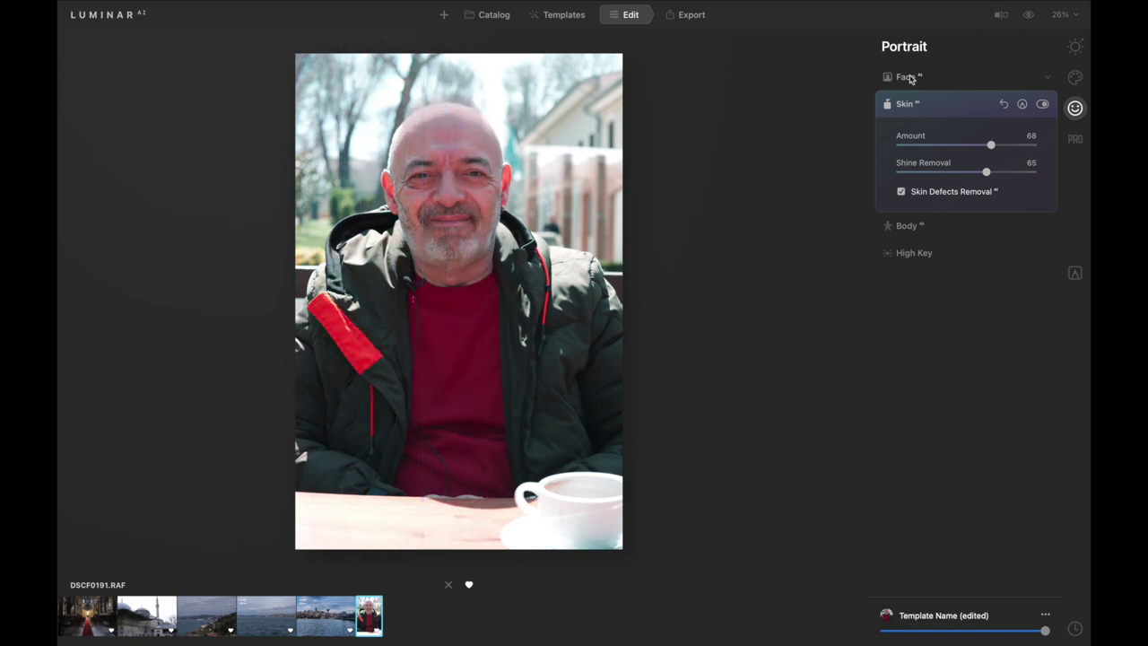
pyautogui.click(906, 78)
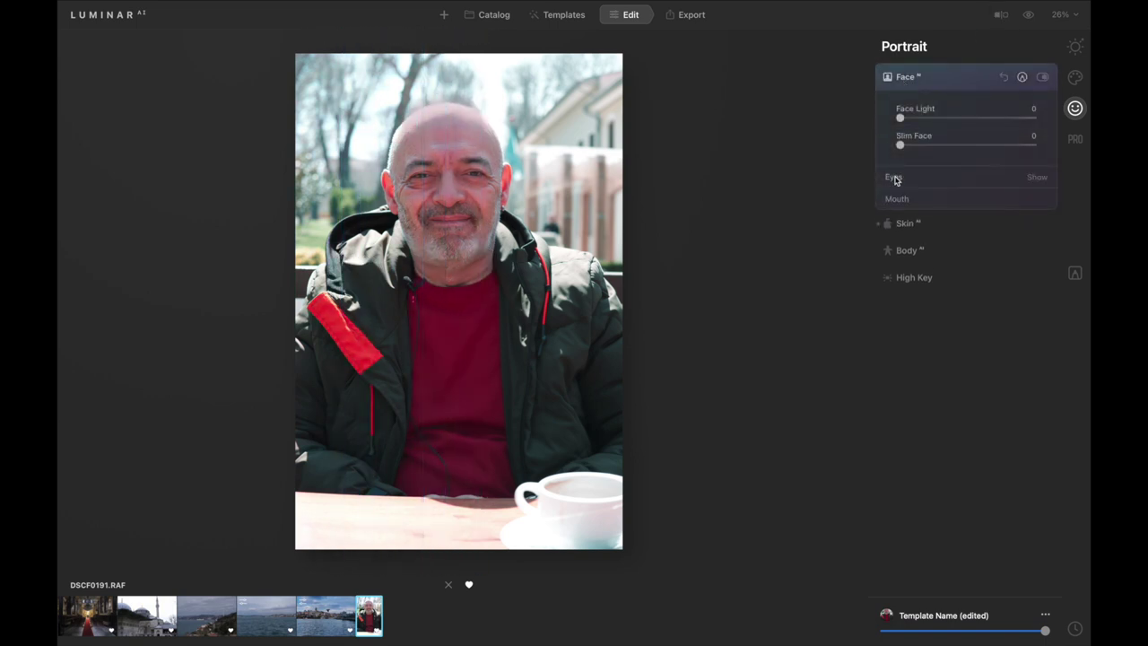
pyautogui.moveTo(901, 145); pyautogui.dragTo(1089, 146)
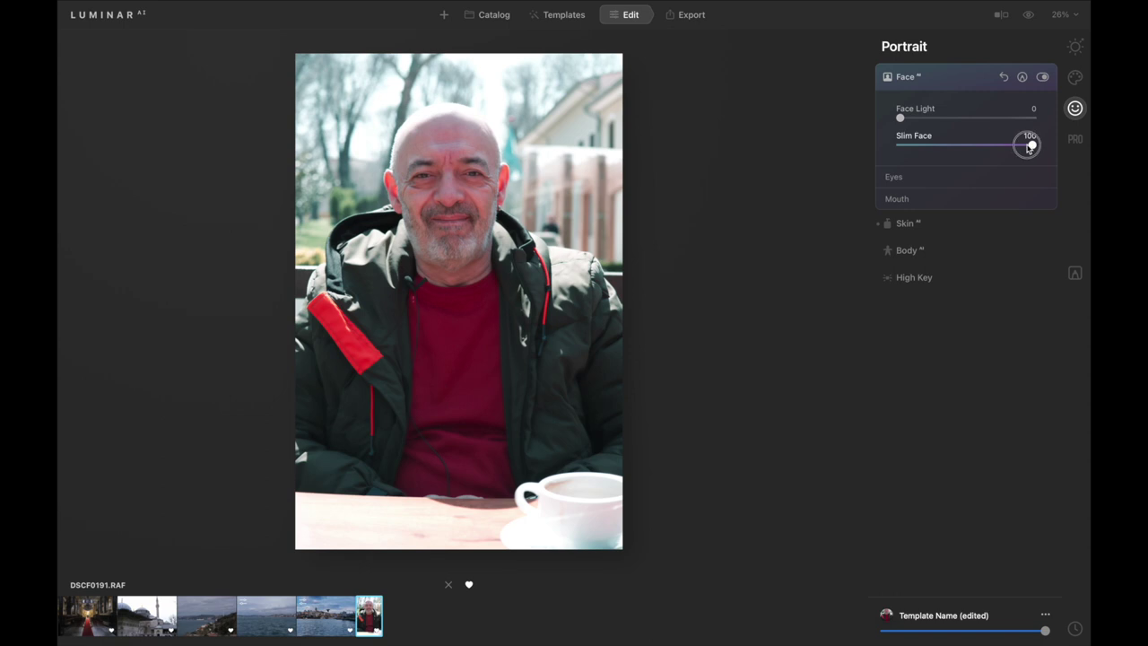
pyautogui.moveTo(1032, 146)
pyautogui.mouseDown()
pyautogui.moveTo(929, 150)
pyautogui.moveTo(931, 117)
pyautogui.mouseUp()
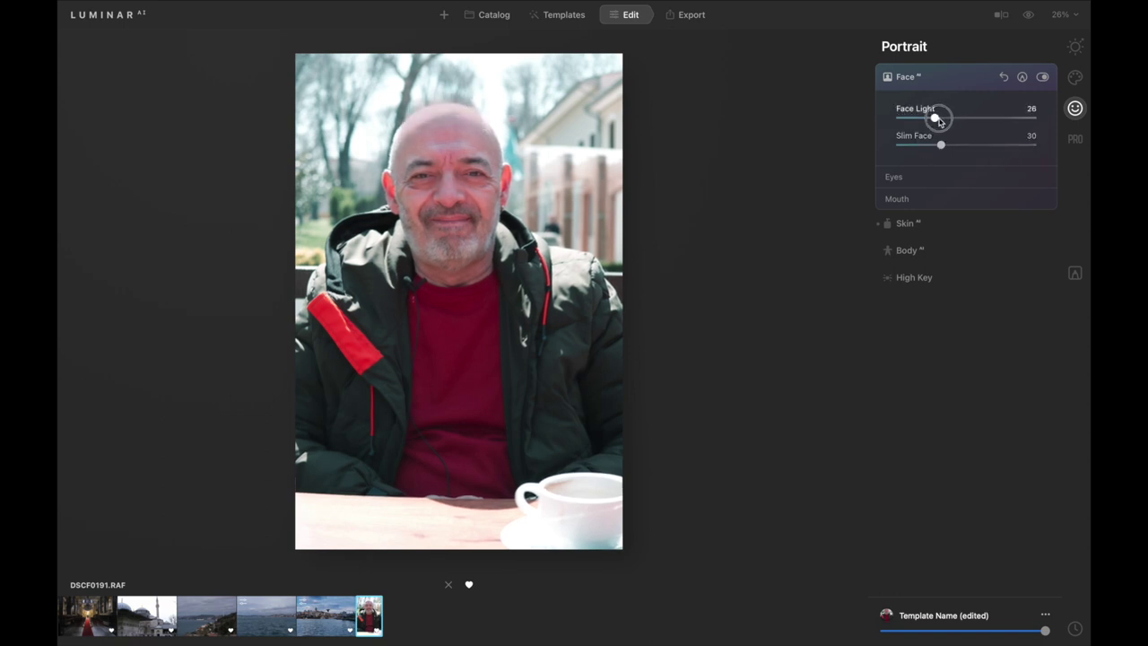
pyautogui.click(892, 178)
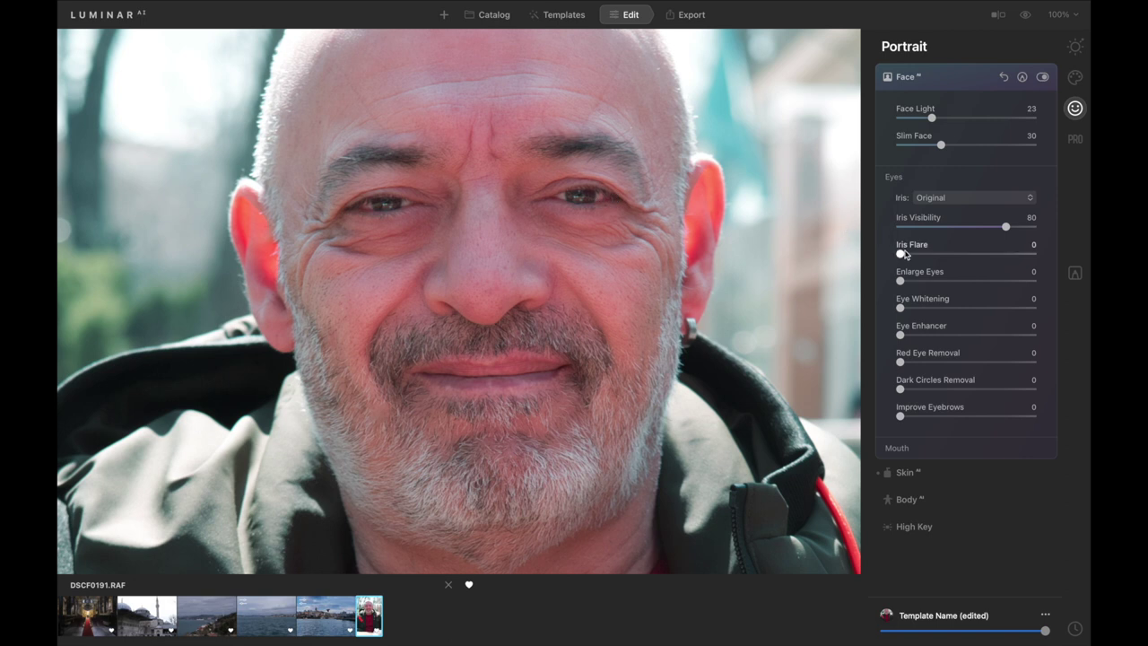
# - Set Iris Flare to 27 and Eye Enhancer to full strength
pyautogui.moveTo(902, 254); pyautogui.dragTo(961, 254)
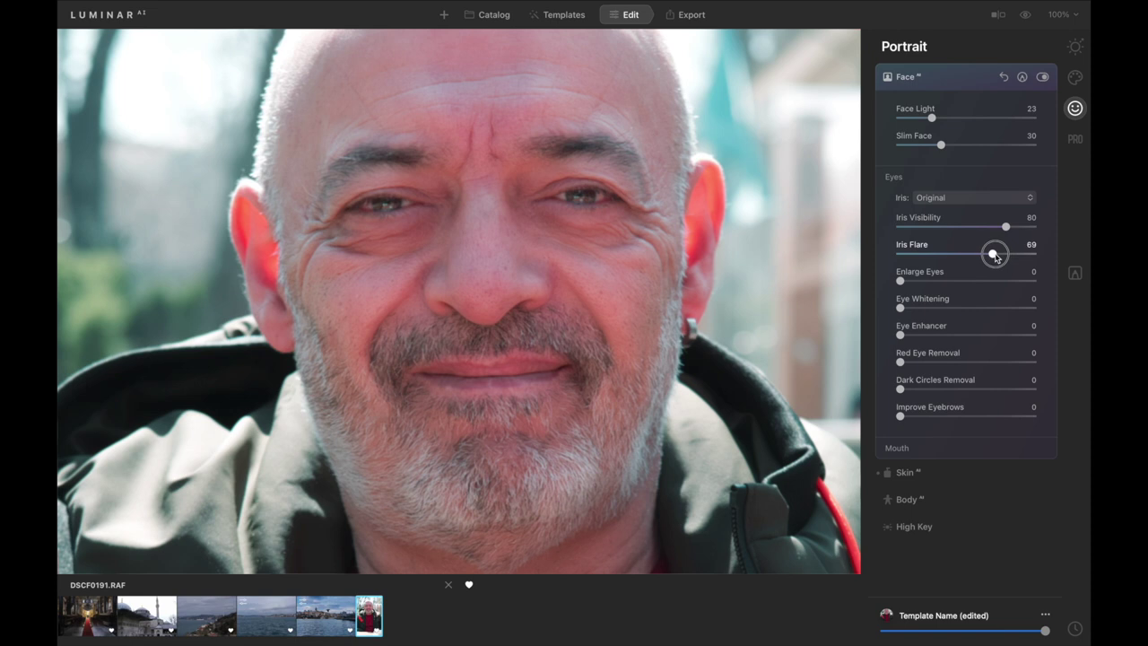
pyautogui.moveTo(961, 254); pyautogui.dragTo(1089, 251)
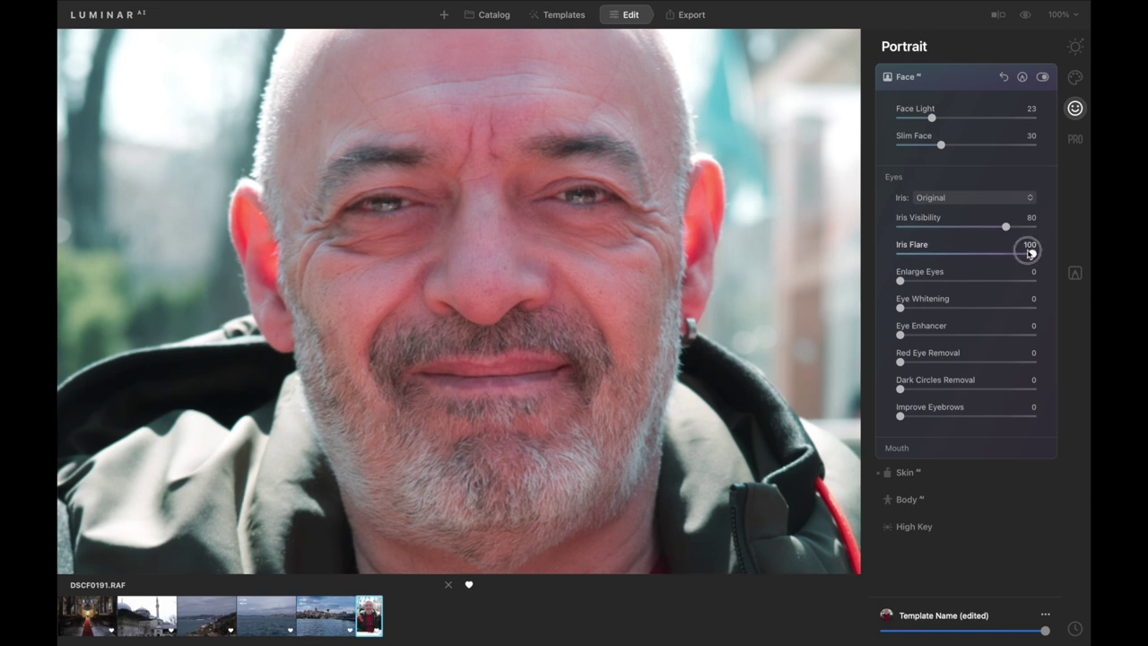
pyautogui.moveTo(1031, 254); pyautogui.dragTo(936, 254)
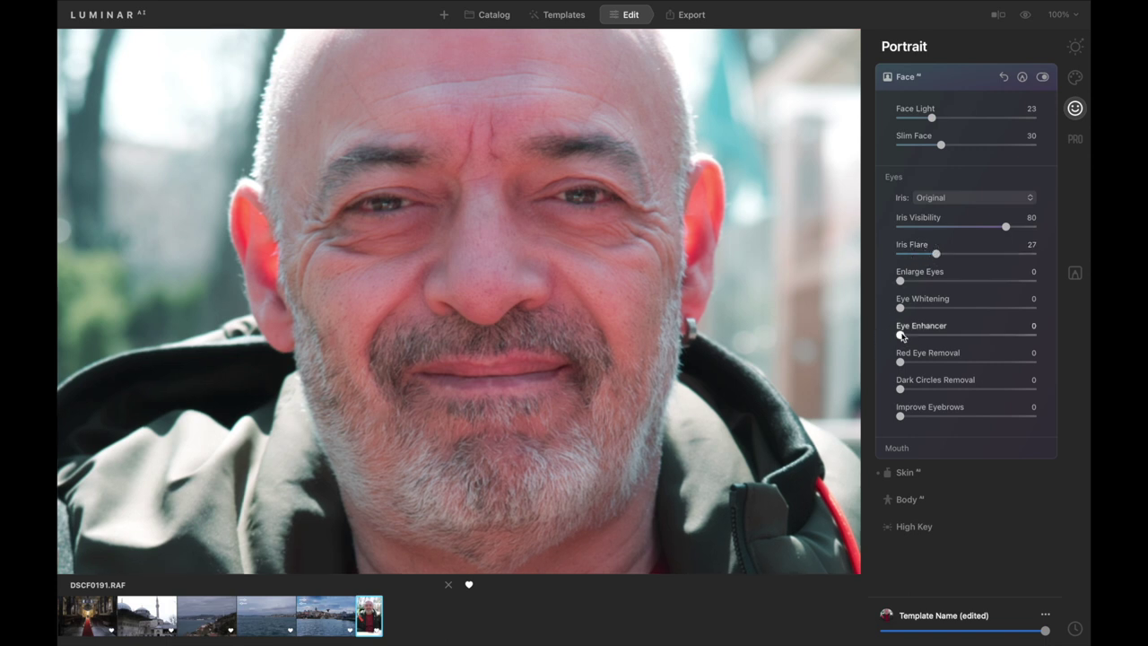
pyautogui.click(900, 334)
pyautogui.moveTo(902, 334); pyautogui.dragTo(1089, 337)
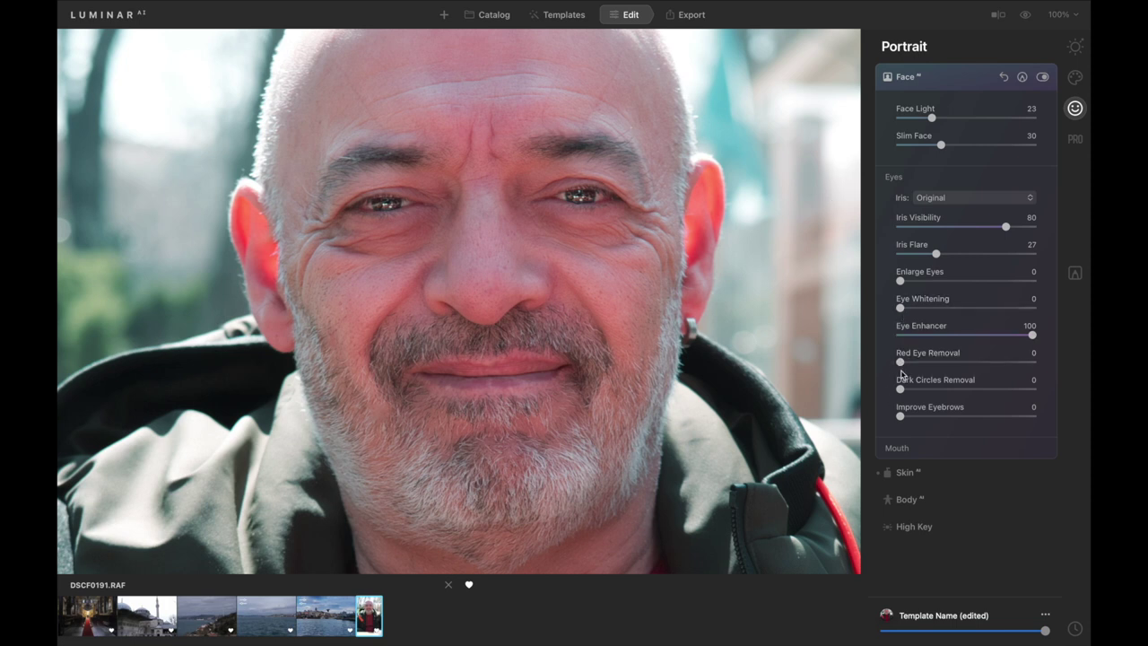
# - Enlarge eyes fully, remove dark circles, improve eyebrows to 100, and whiten eyes to 23
pyautogui.moveTo(900, 281); pyautogui.dragTo(1085, 269)
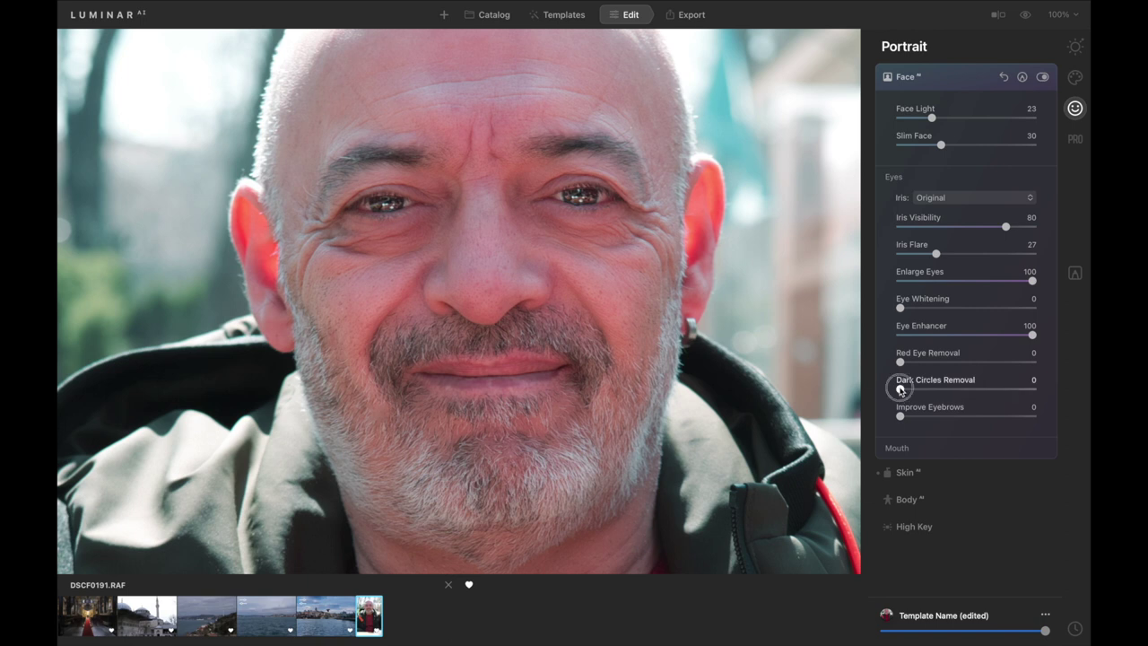
pyautogui.moveTo(899, 389); pyautogui.dragTo(1036, 388)
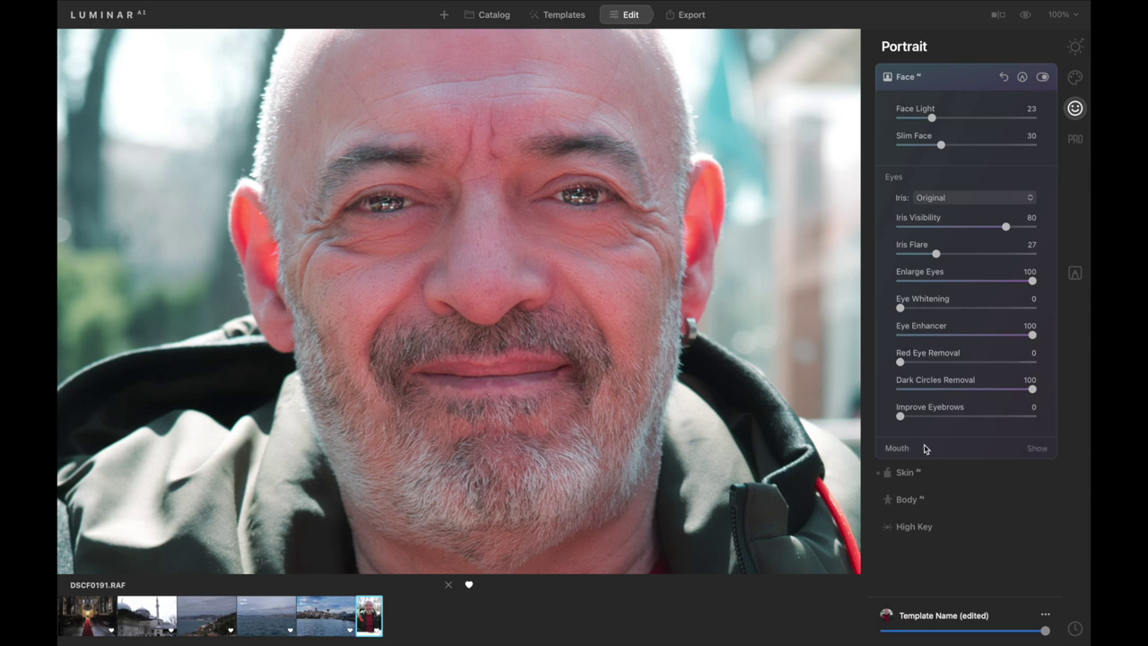
pyautogui.click(900, 418)
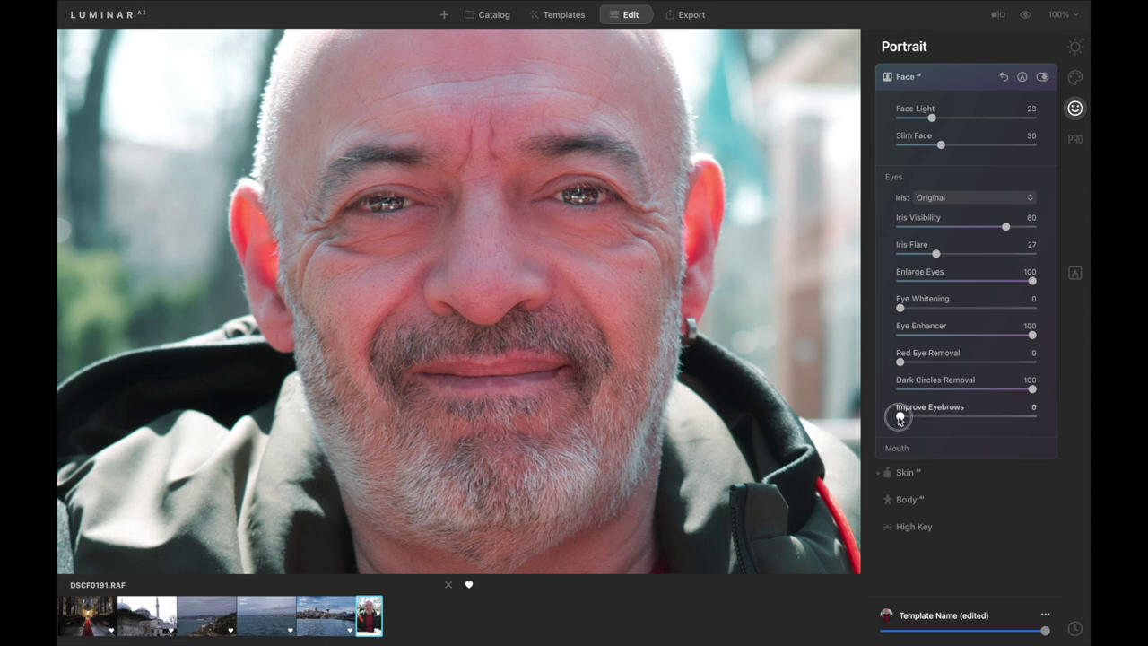
pyautogui.moveTo(900, 418); pyautogui.dragTo(1084, 401)
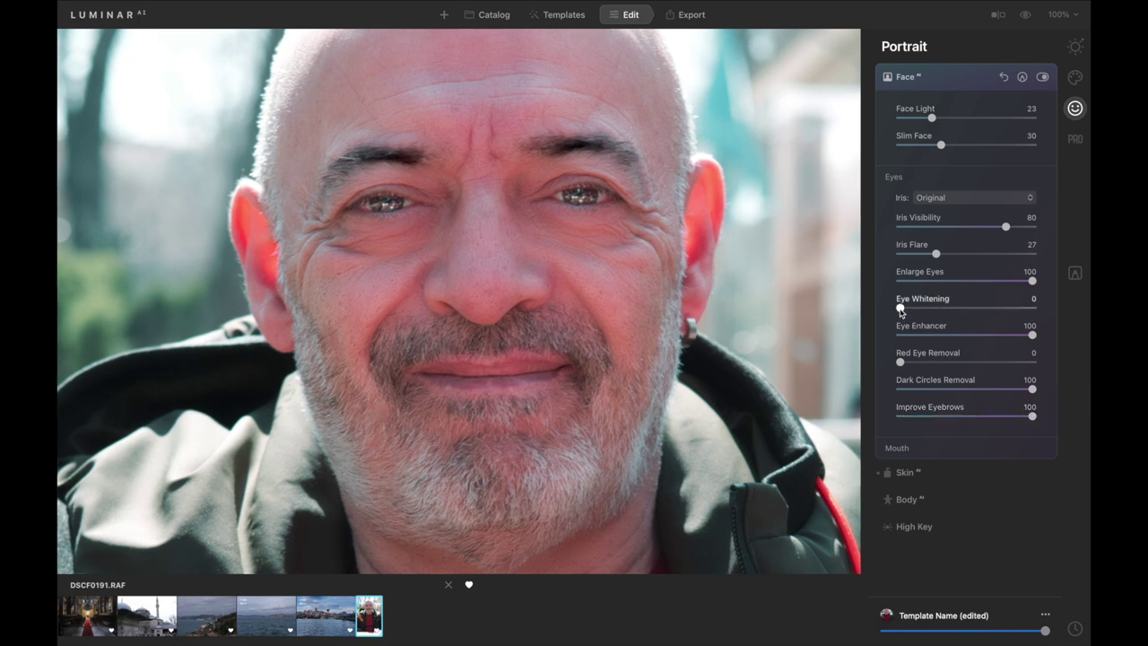
pyautogui.moveTo(900, 307)
pyautogui.mouseDown()
pyautogui.moveTo(1037, 313)
pyautogui.moveTo(924, 308)
pyautogui.mouseUp()
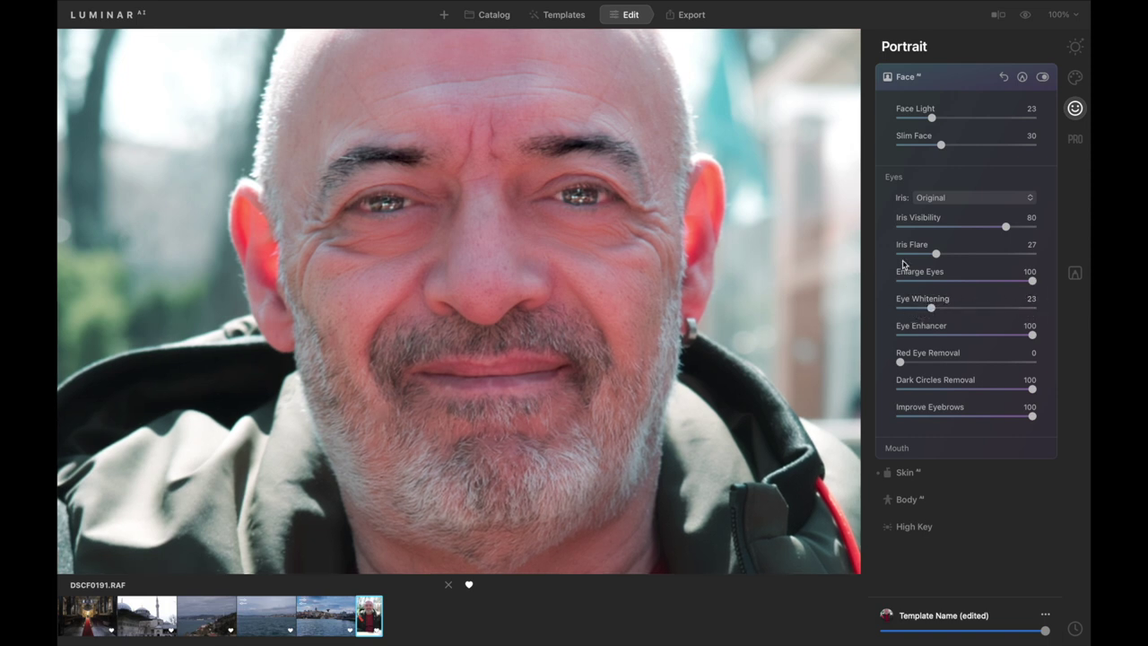
# - Zoom out and compare the retouched portrait against the original
pyautogui.doubleClick(531, 269)
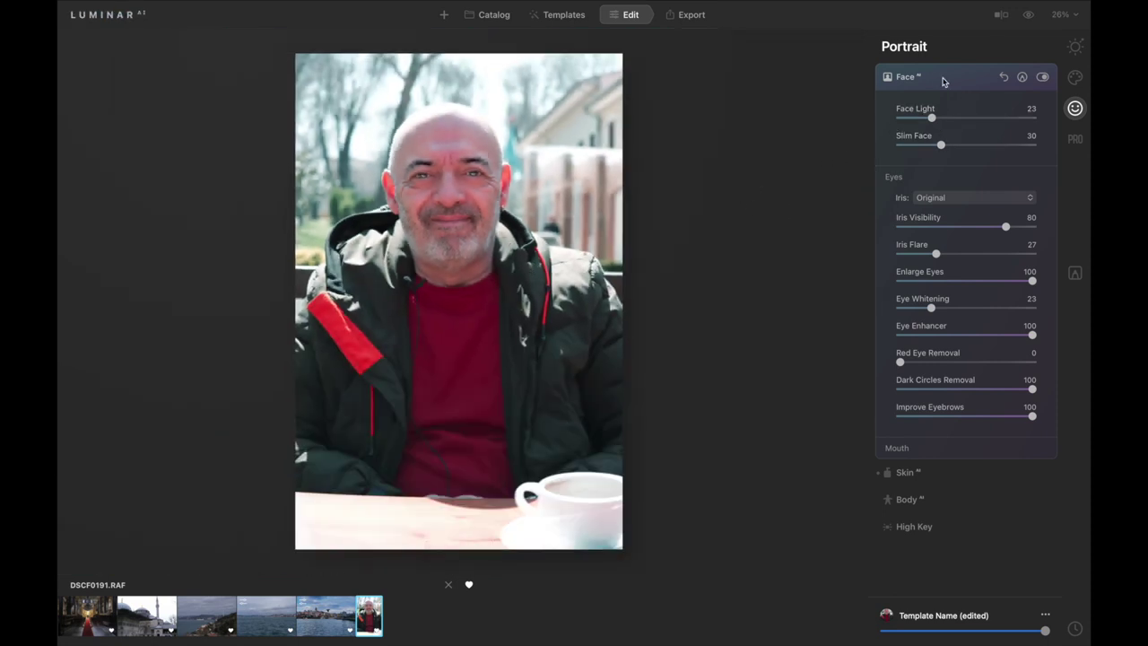
pyautogui.click(1000, 15)
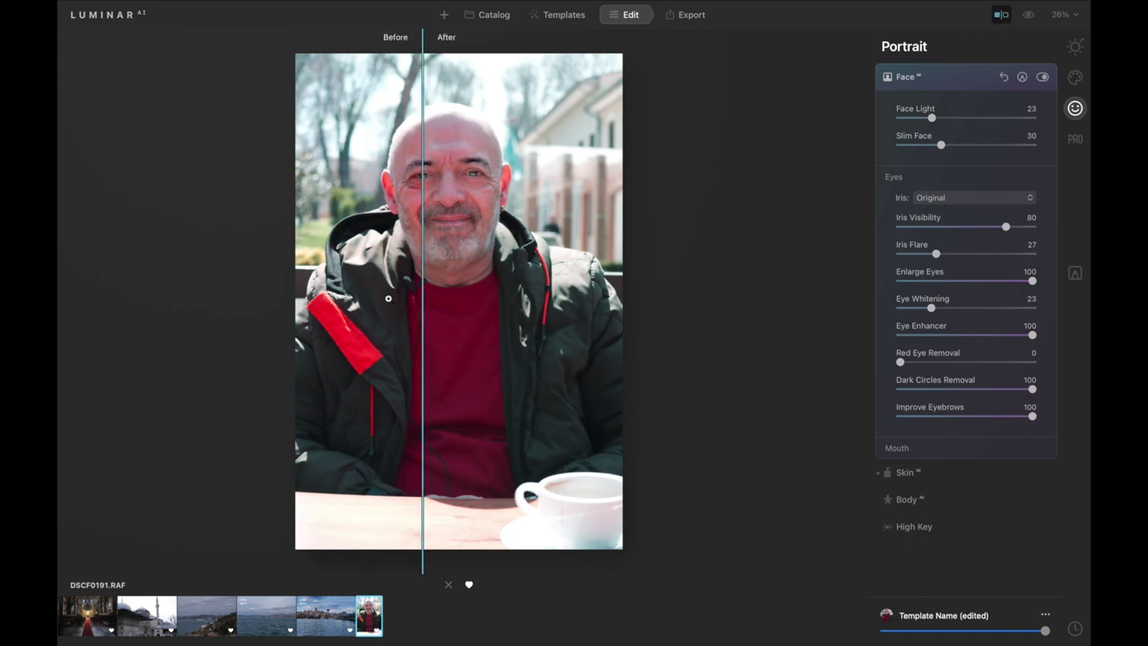
pyautogui.moveTo(423, 282)
pyautogui.mouseDown()
pyautogui.moveTo(464, 287)
pyautogui.moveTo(447, 290)
pyautogui.mouseUp()
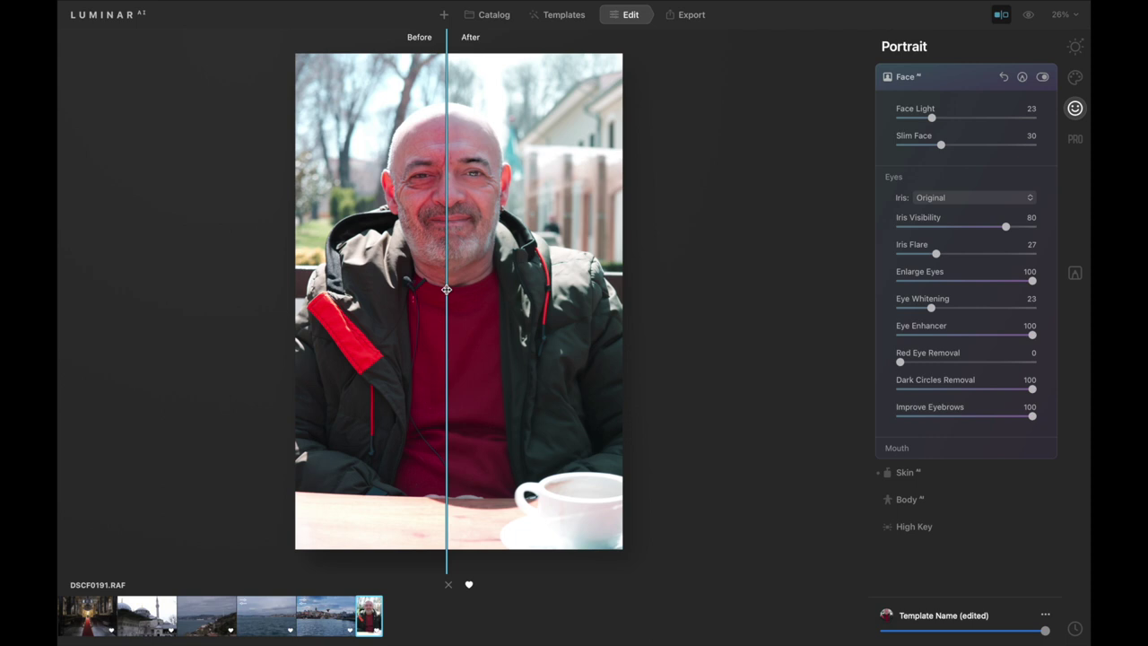
pyautogui.moveTo(446, 289)
pyautogui.mouseDown()
pyautogui.moveTo(308, 289)
pyautogui.moveTo(457, 285)
pyautogui.mouseUp()
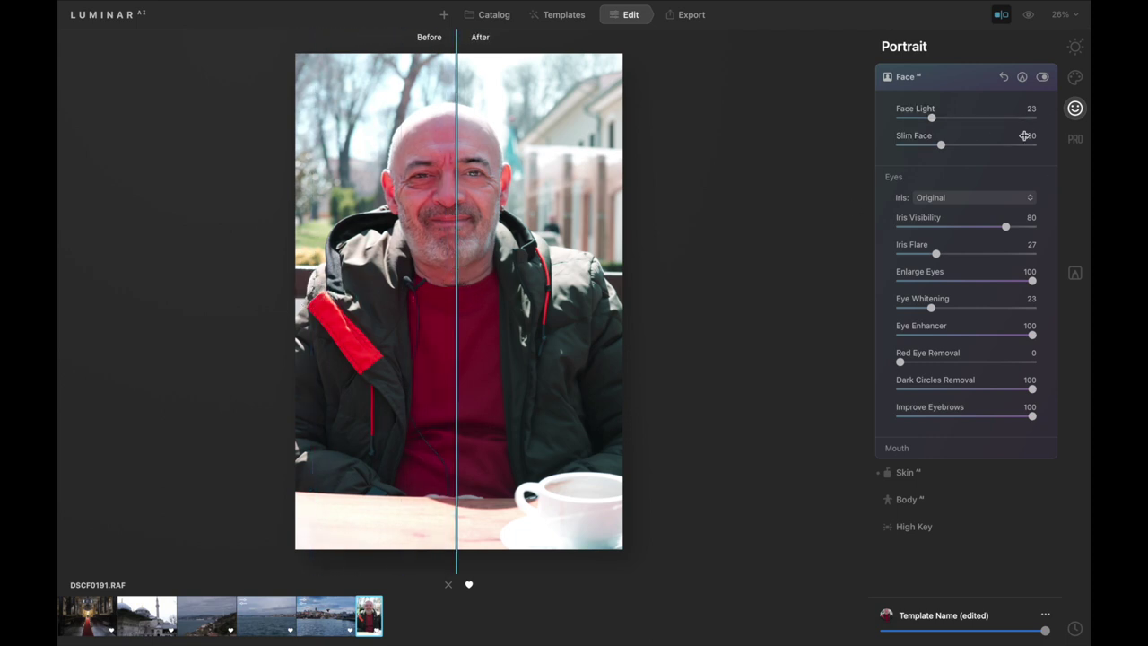
pyautogui.moveTo(896, 447)
pyautogui.click(899, 450)
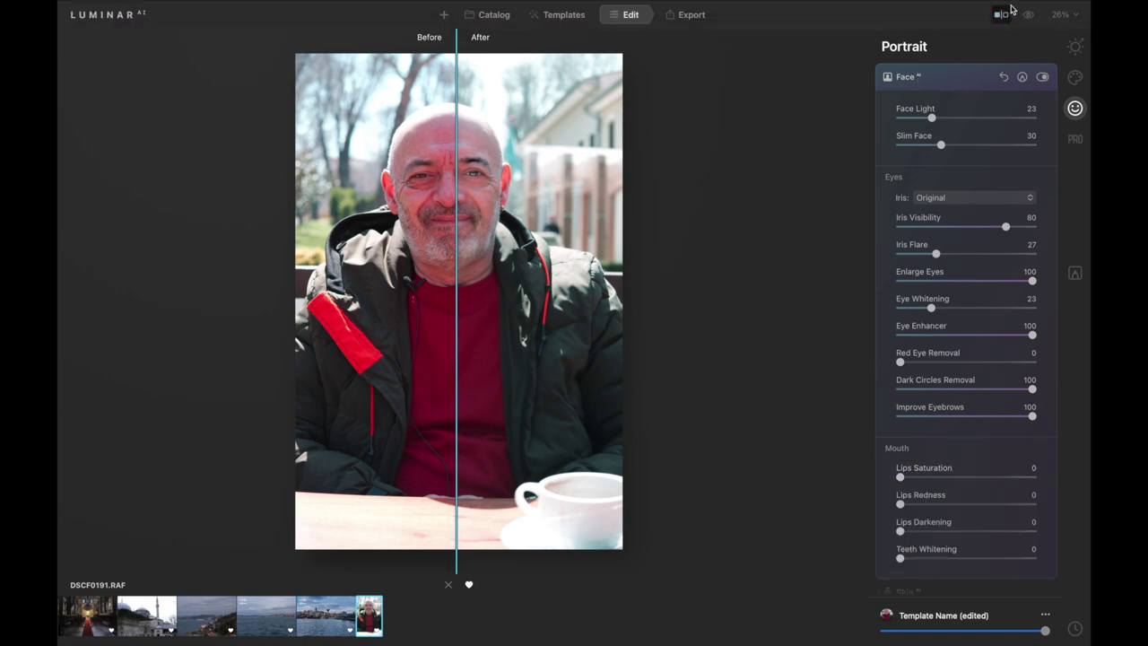
pyautogui.click(1001, 17)
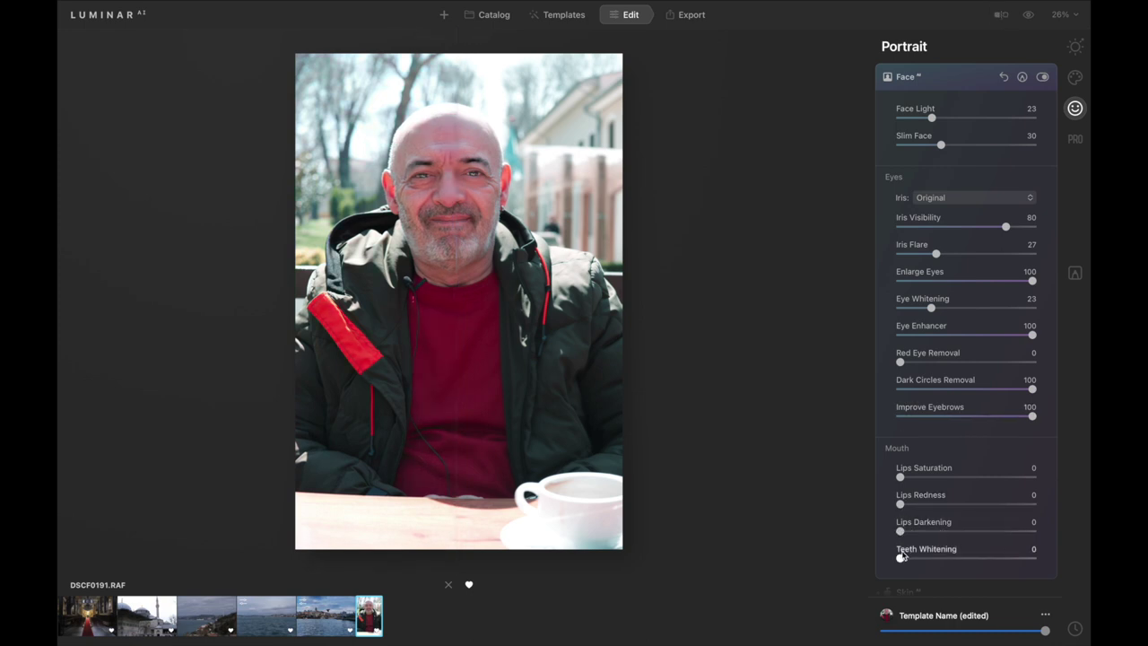
# - Slim the man's body shape and abdomen to maximum in Body reshaping
pyautogui.click(926, 79)
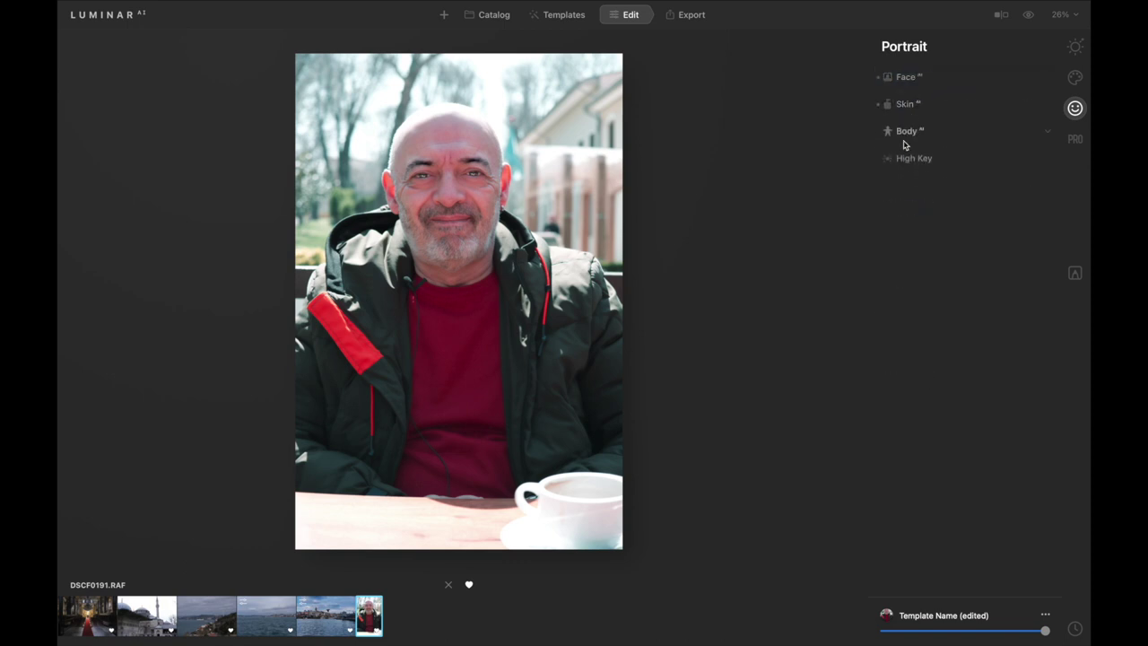
pyautogui.click(906, 106)
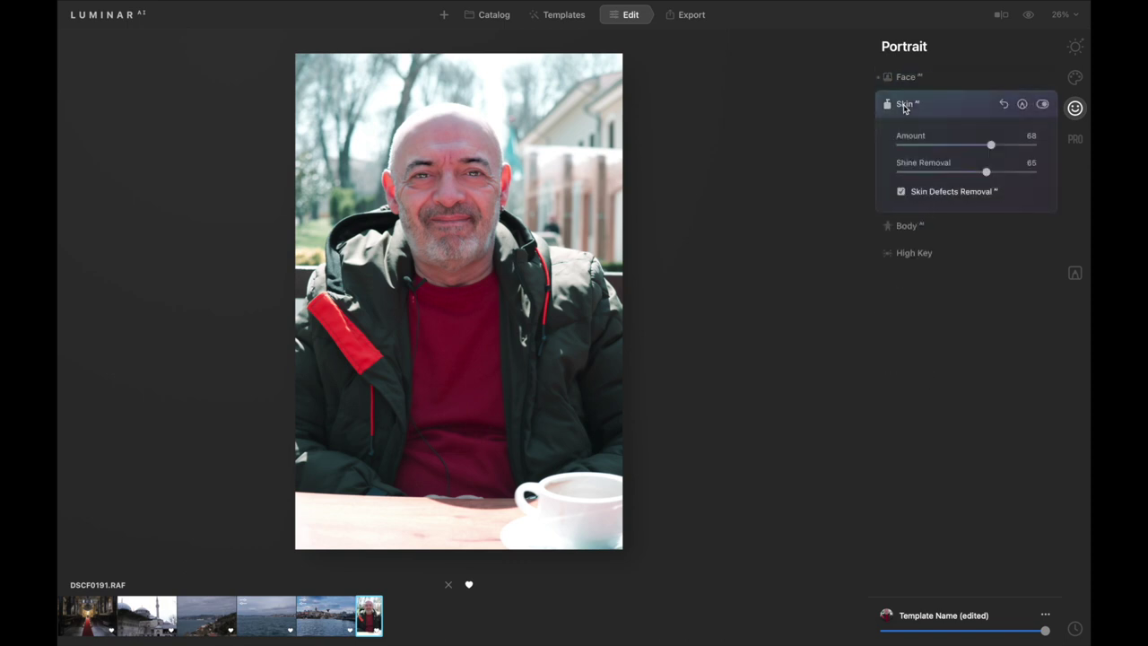
pyautogui.click(904, 105)
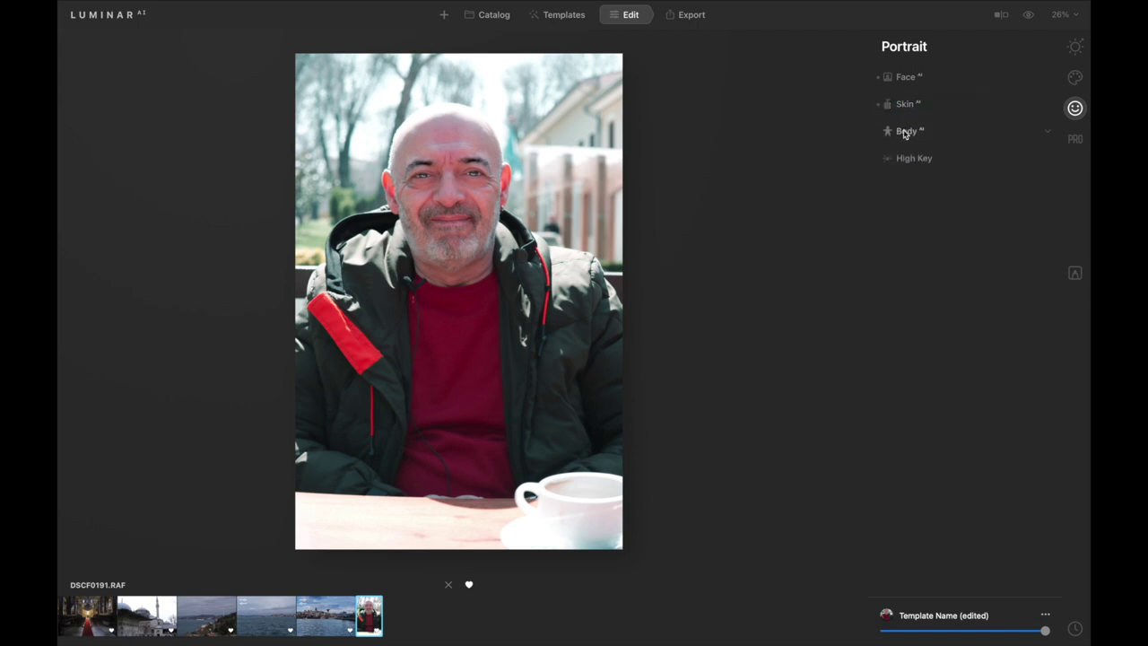
pyautogui.click(904, 132)
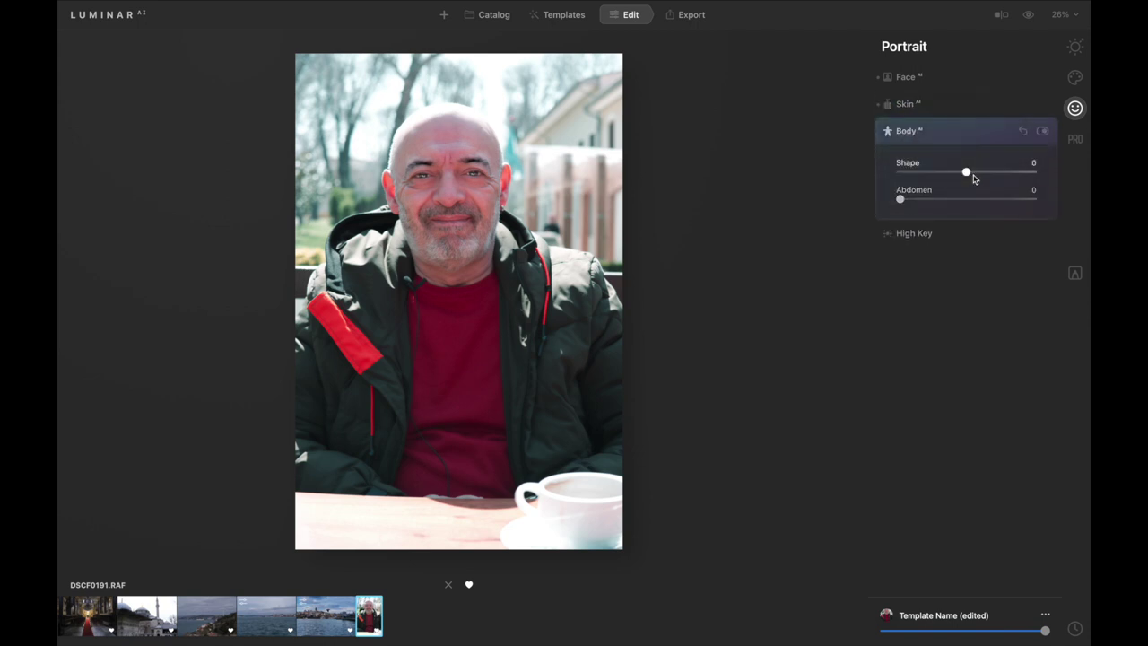
pyautogui.moveTo(967, 173); pyautogui.dragTo(1032, 171)
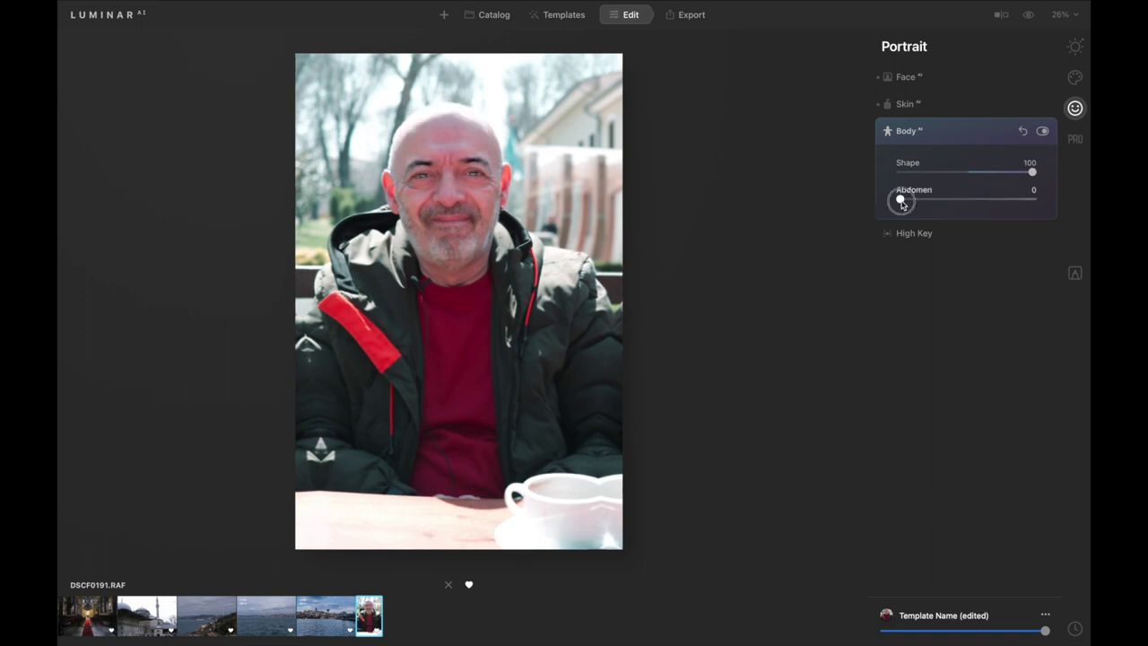
pyautogui.moveTo(901, 200); pyautogui.dragTo(1086, 197)
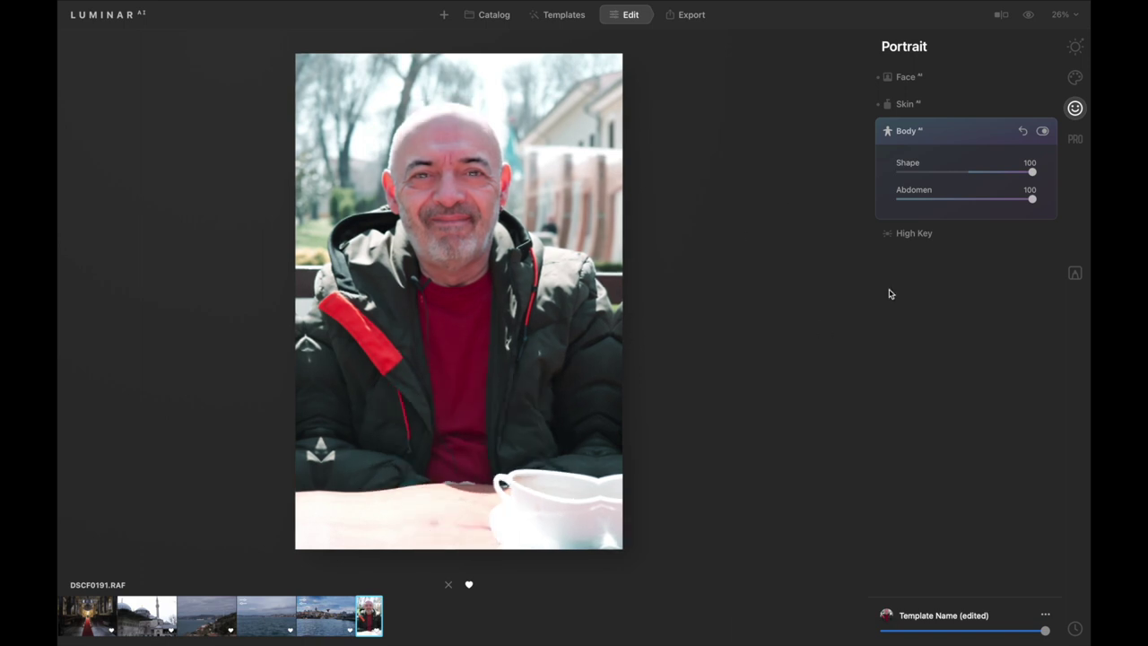
# - Add a High Key effect of 82, then open the church photo _DSF5498.RAF
pyautogui.click(910, 235)
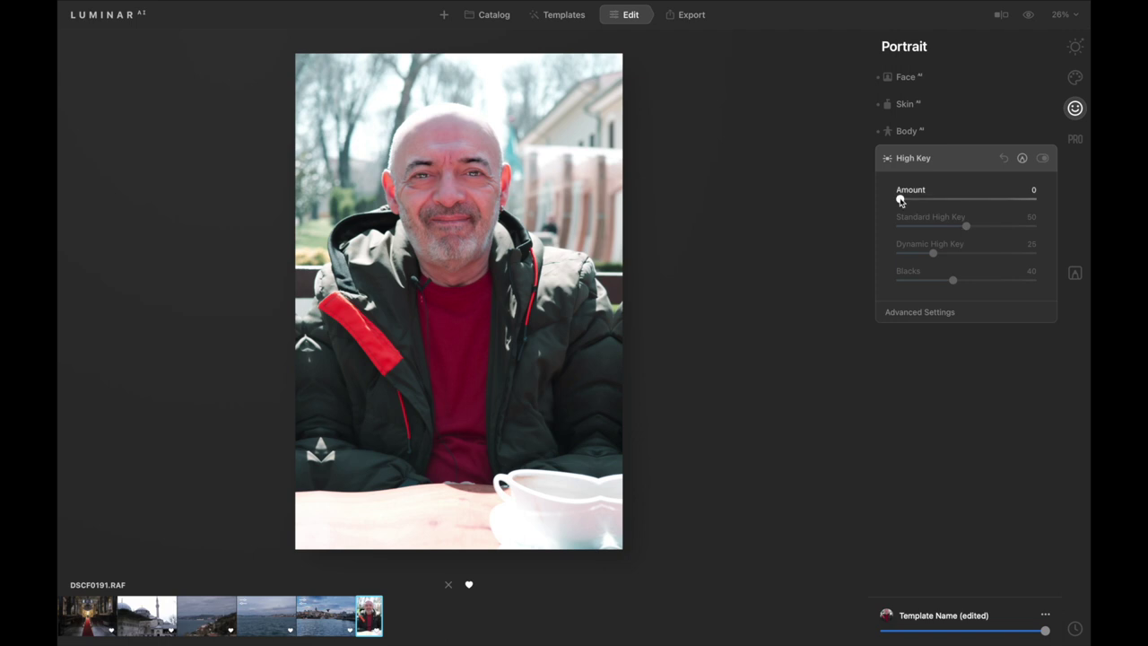
pyautogui.moveTo(900, 201)
pyautogui.mouseDown()
pyautogui.moveTo(941, 192)
pyautogui.moveTo(1042, 205)
pyautogui.mouseUp()
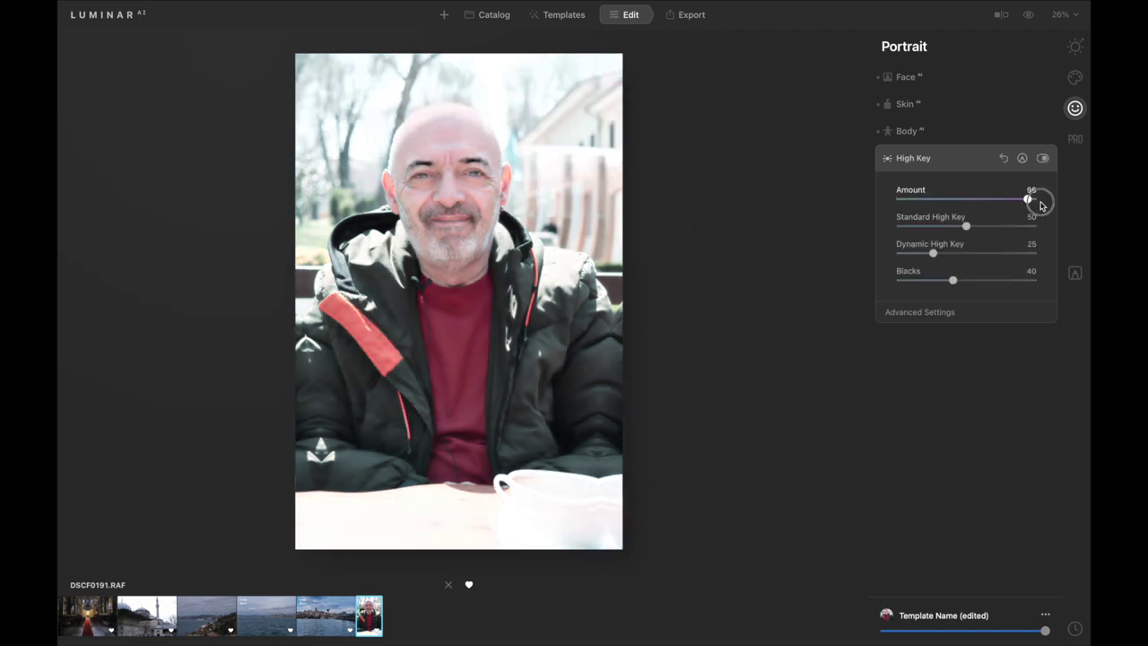
pyautogui.moveTo(1027, 197)
pyautogui.mouseDown()
pyautogui.moveTo(982, 189)
pyautogui.moveTo(1050, 192)
pyautogui.moveTo(842, 203)
pyautogui.mouseUp()
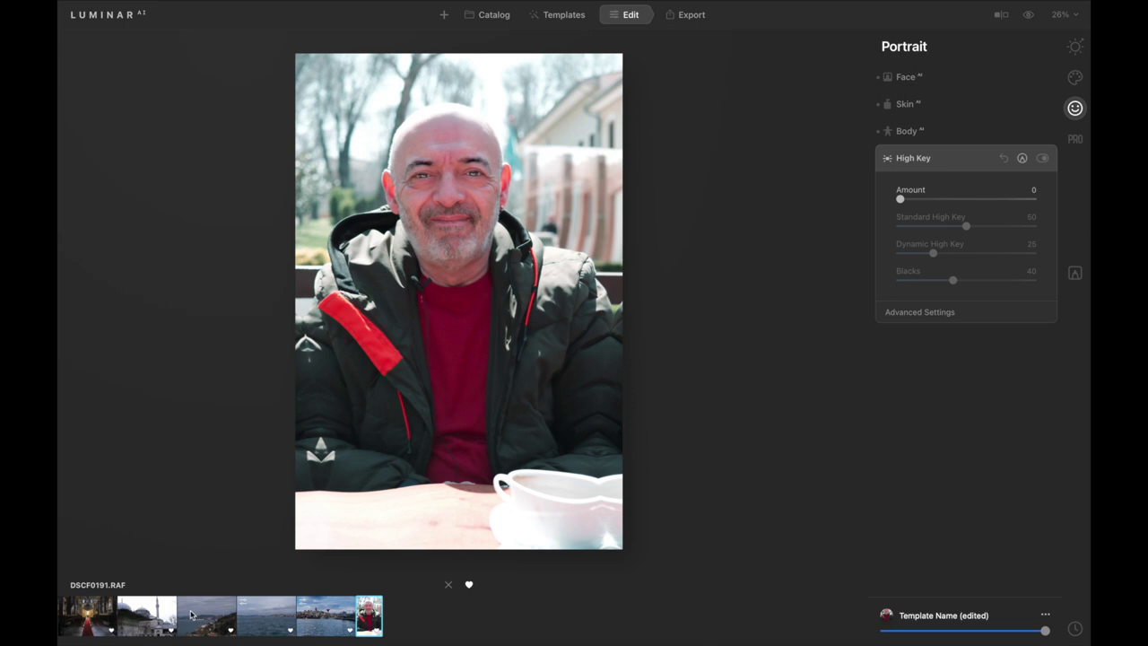
pyautogui.click(90, 619)
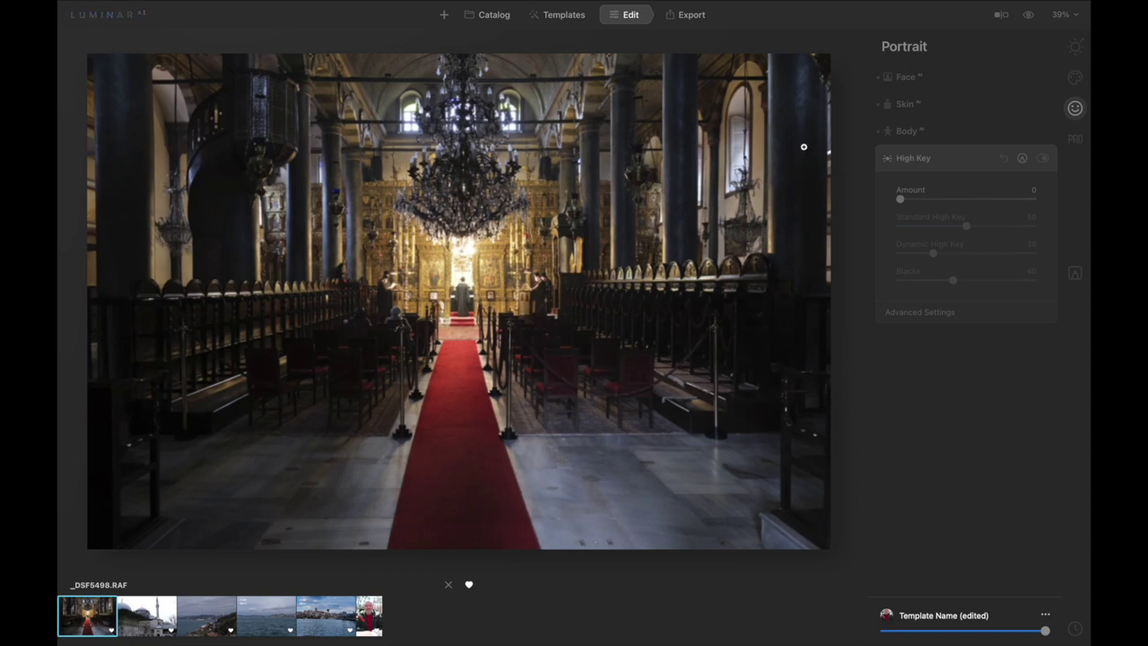
# - Try Accent 100 on the church photo, then reset it to 0
pyautogui.click(1075, 46)
pyautogui.click(924, 164)
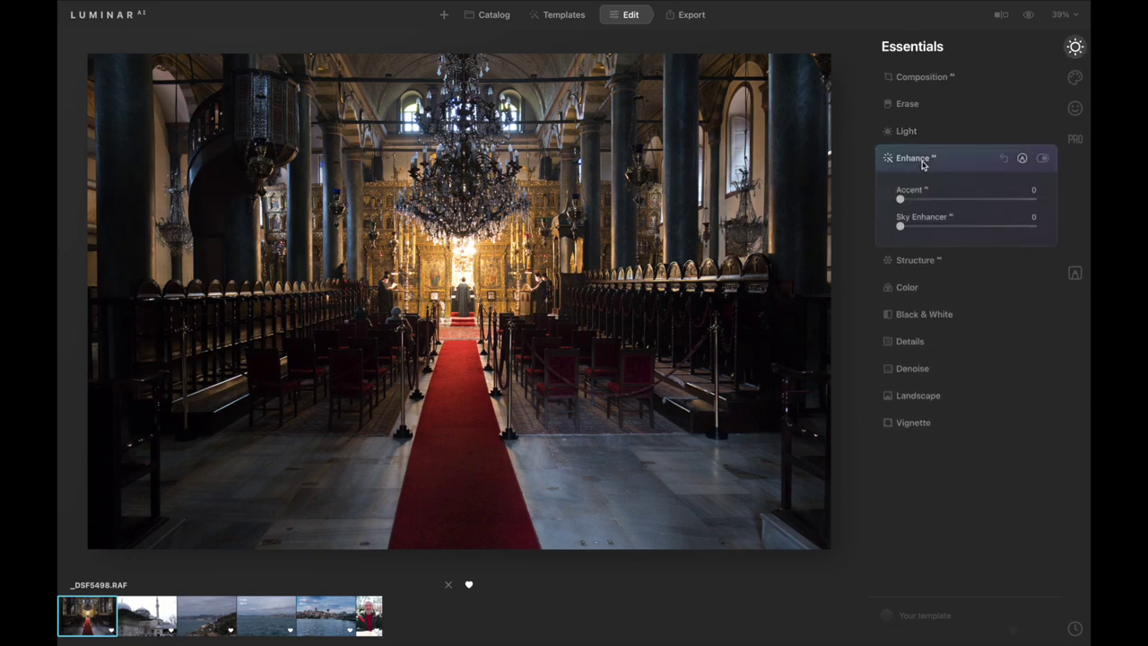
pyautogui.moveTo(899, 198); pyautogui.dragTo(1087, 200)
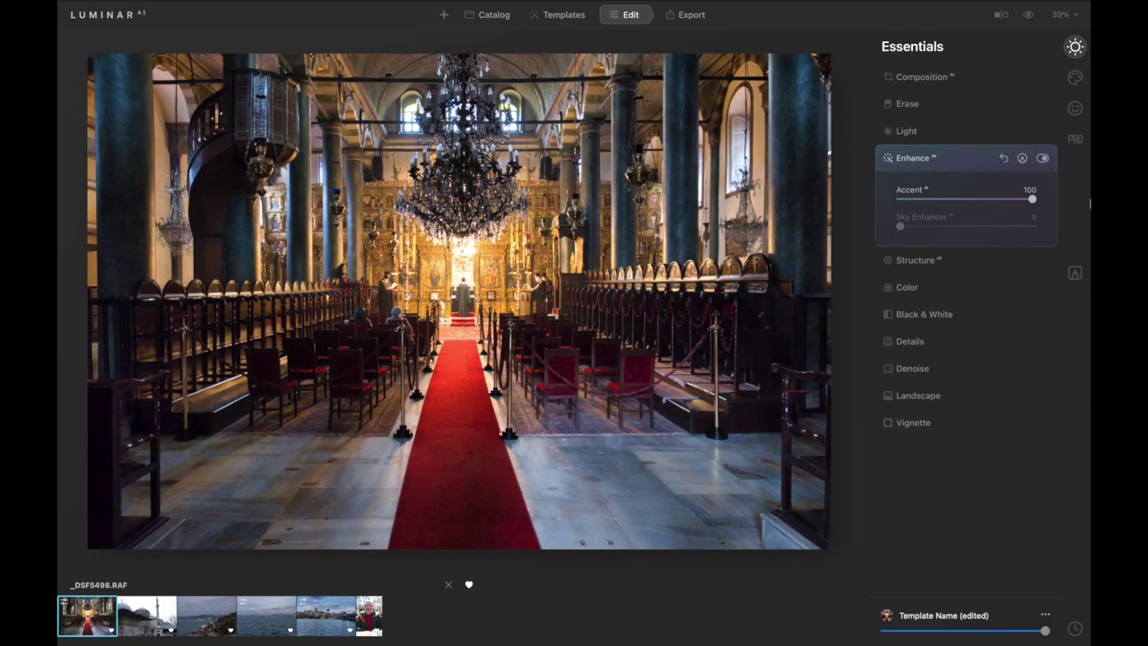
pyautogui.doubleClick(1033, 198)
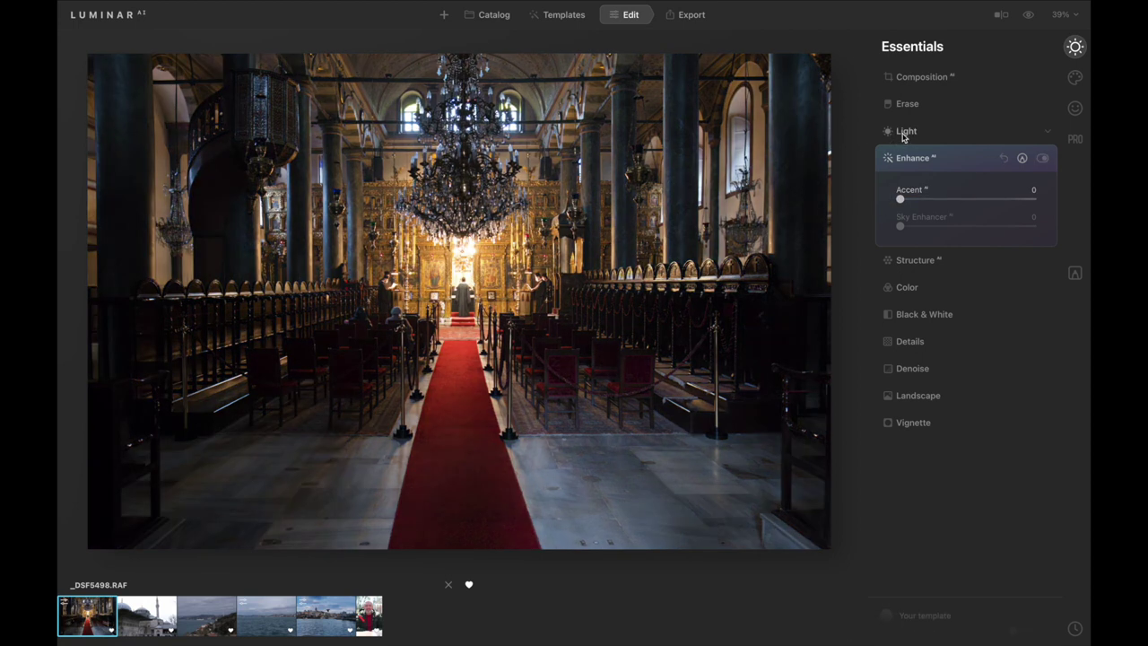
# - Set Light highlights -70, smart contrast 30, shadows 29, whites -40, blacks 24
pyautogui.click(904, 133)
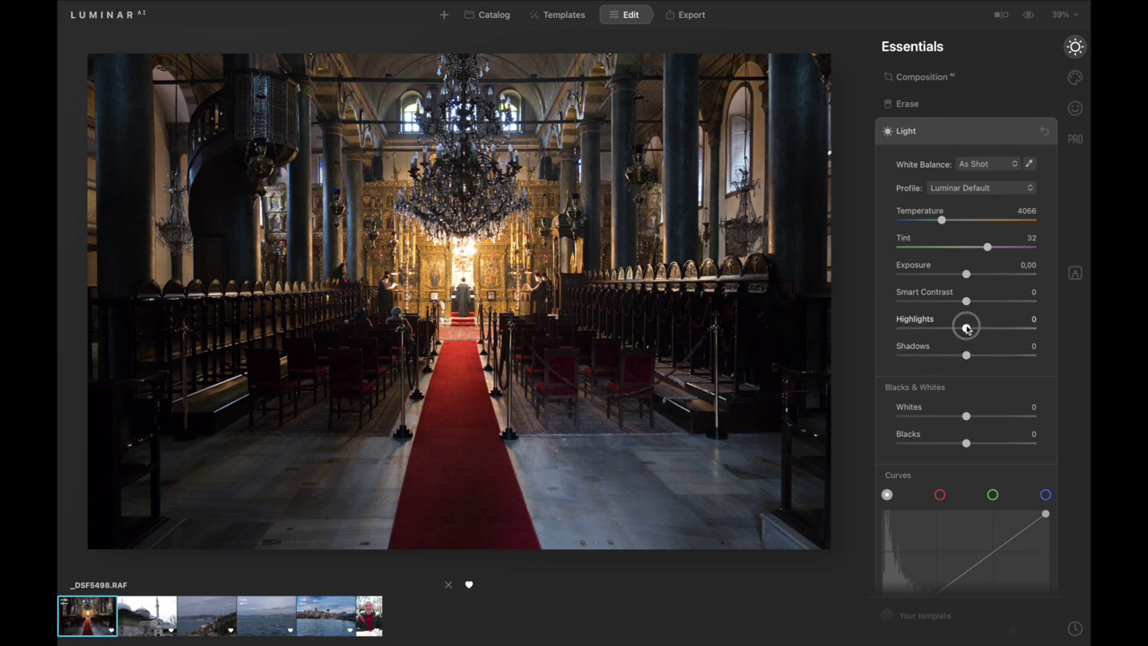
pyautogui.moveTo(966, 329); pyautogui.dragTo(919, 329)
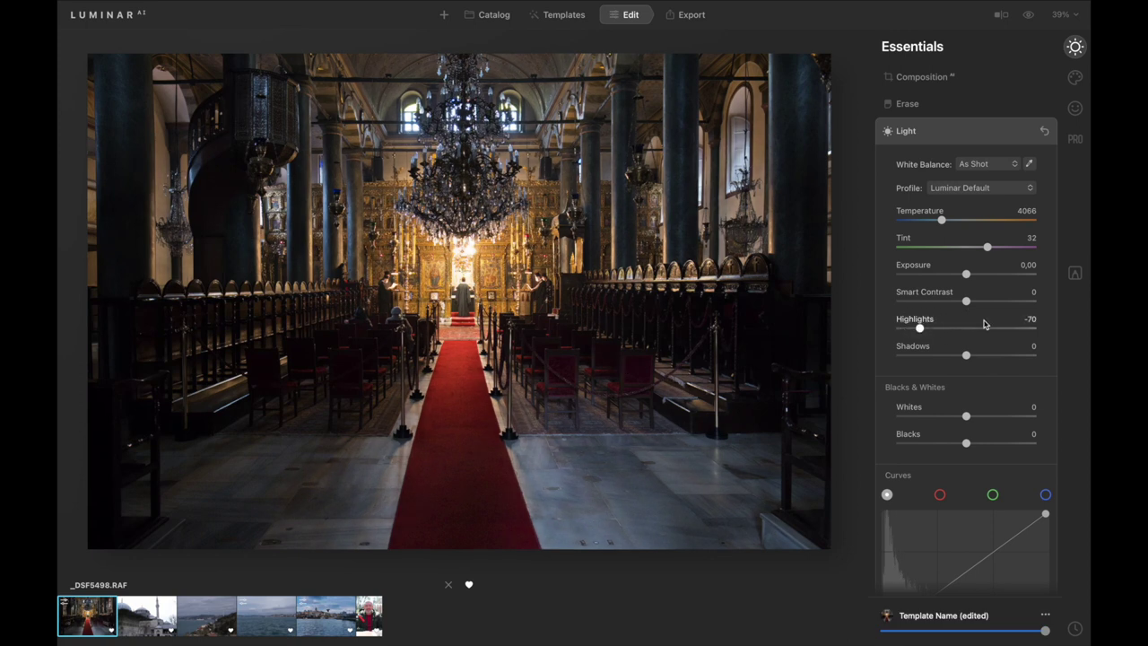
pyautogui.moveTo(966, 301); pyautogui.dragTo(988, 301)
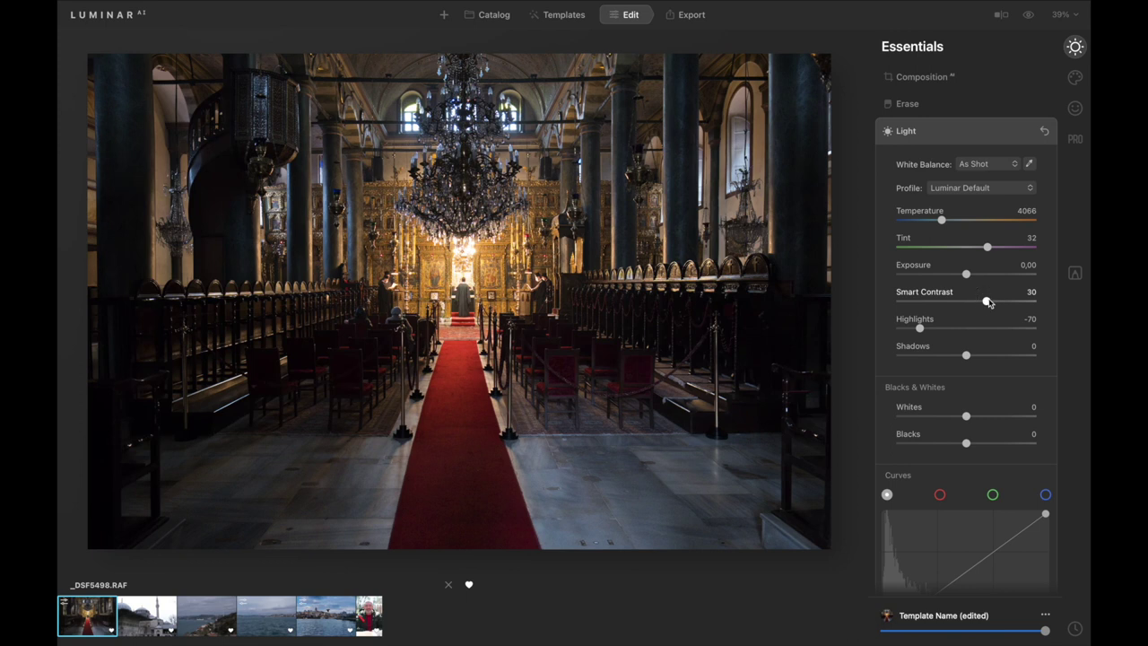
pyautogui.moveTo(967, 355); pyautogui.dragTo(987, 355)
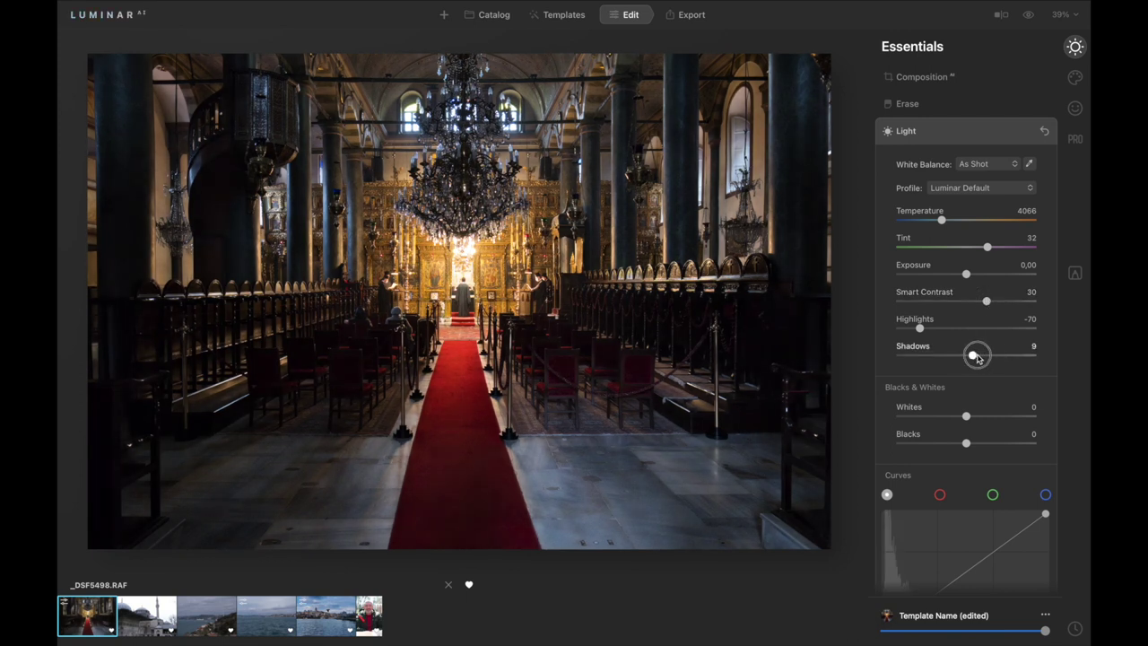
pyautogui.moveTo(967, 416); pyautogui.dragTo(939, 416)
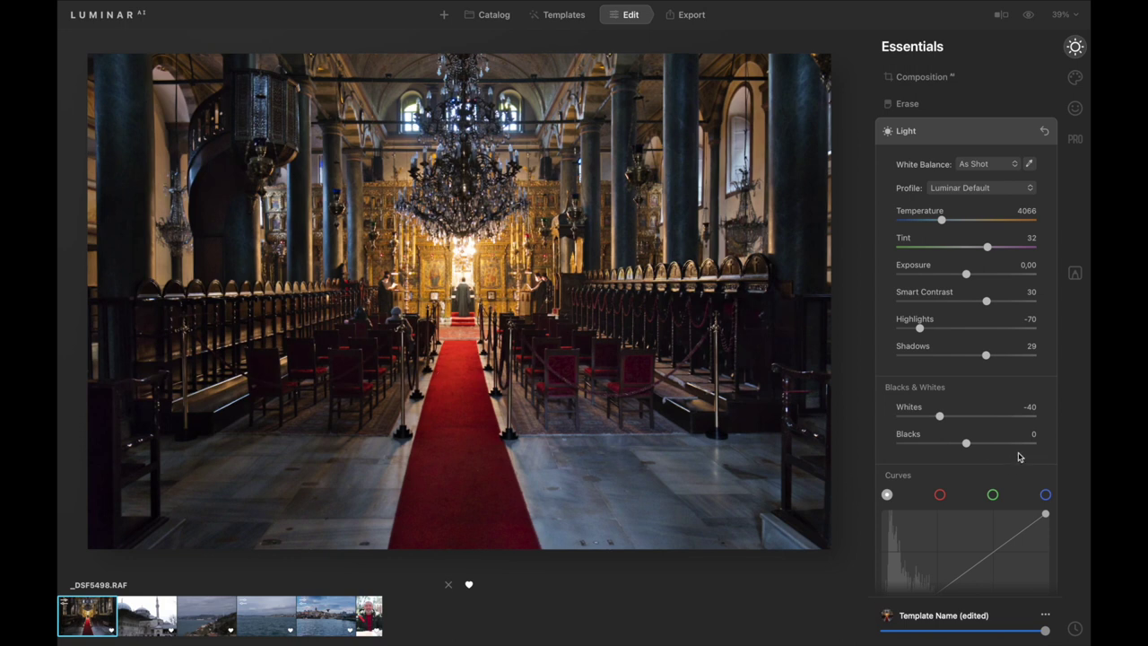
pyautogui.moveTo(966, 443); pyautogui.dragTo(983, 443)
# - Compare the church edit with the original using the before/after split
pyautogui.click(998, 15)
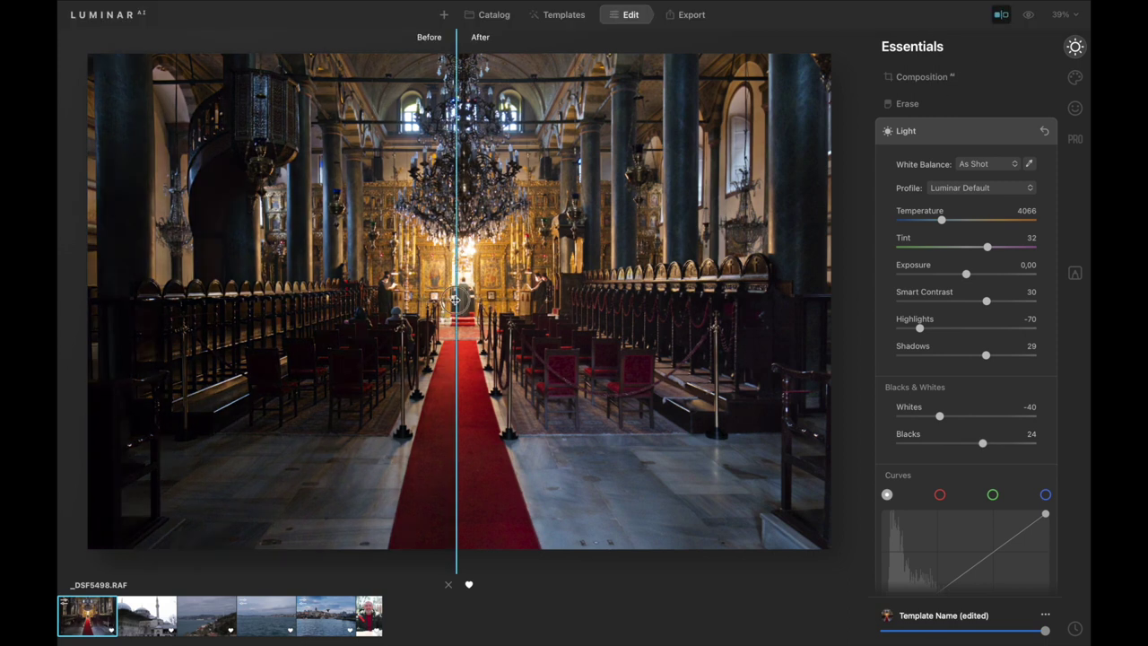
pyautogui.moveTo(455, 301)
pyautogui.mouseDown()
pyautogui.moveTo(226, 286)
pyautogui.moveTo(508, 291)
pyautogui.moveTo(150, 300)
pyautogui.moveTo(505, 291)
pyautogui.moveTo(297, 282)
pyautogui.moveTo(360, 276)
pyautogui.moveTo(210, 302)
pyautogui.moveTo(494, 287)
pyautogui.moveTo(466, 276)
pyautogui.mouseUp()
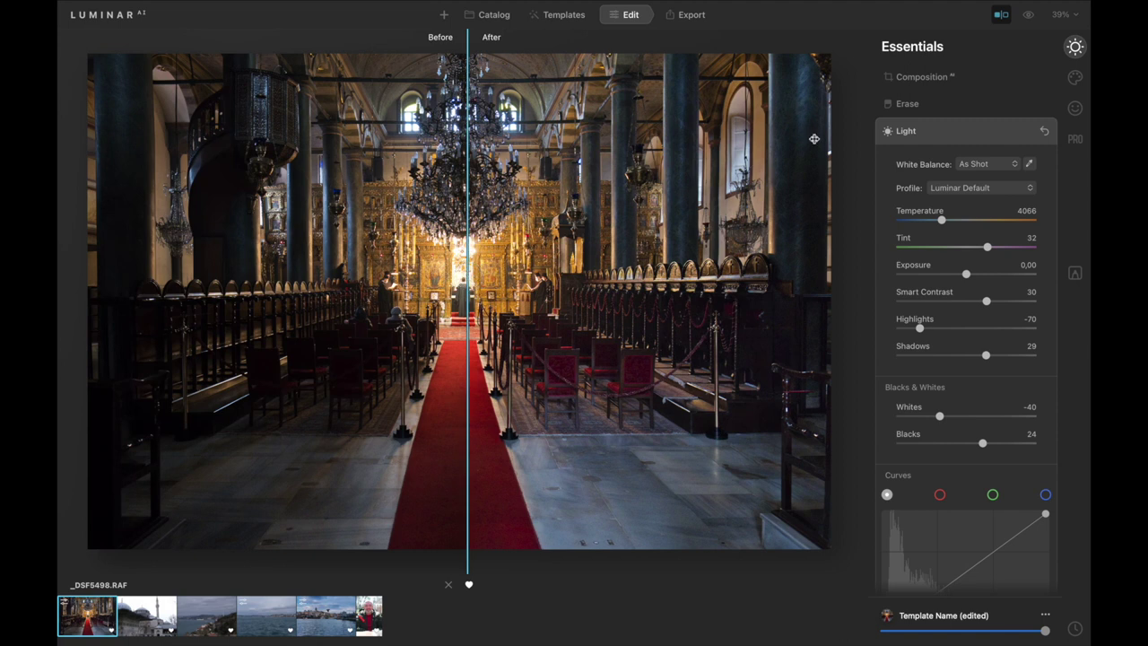
pyautogui.click(1002, 16)
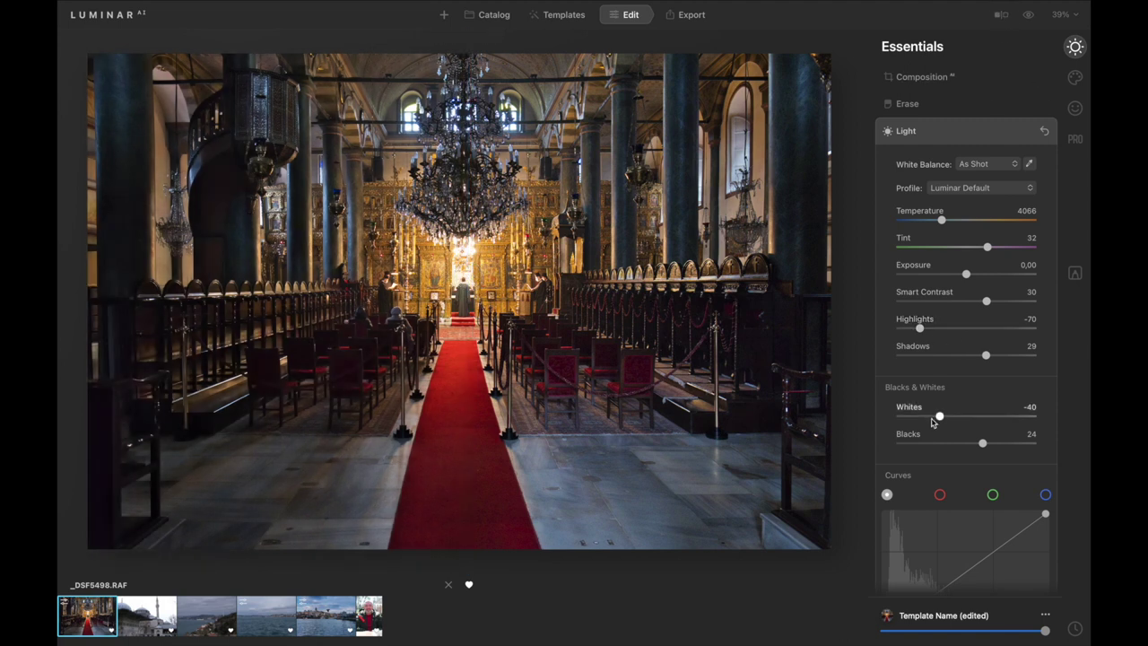
# - Add two points to the Light curve for a gentle S-shaped tone curve
pyautogui.scroll(-1, 937, 435)
pyautogui.scroll(-1, 937, 435)
pyautogui.moveTo(993, 449); pyautogui.dragTo(993, 441)
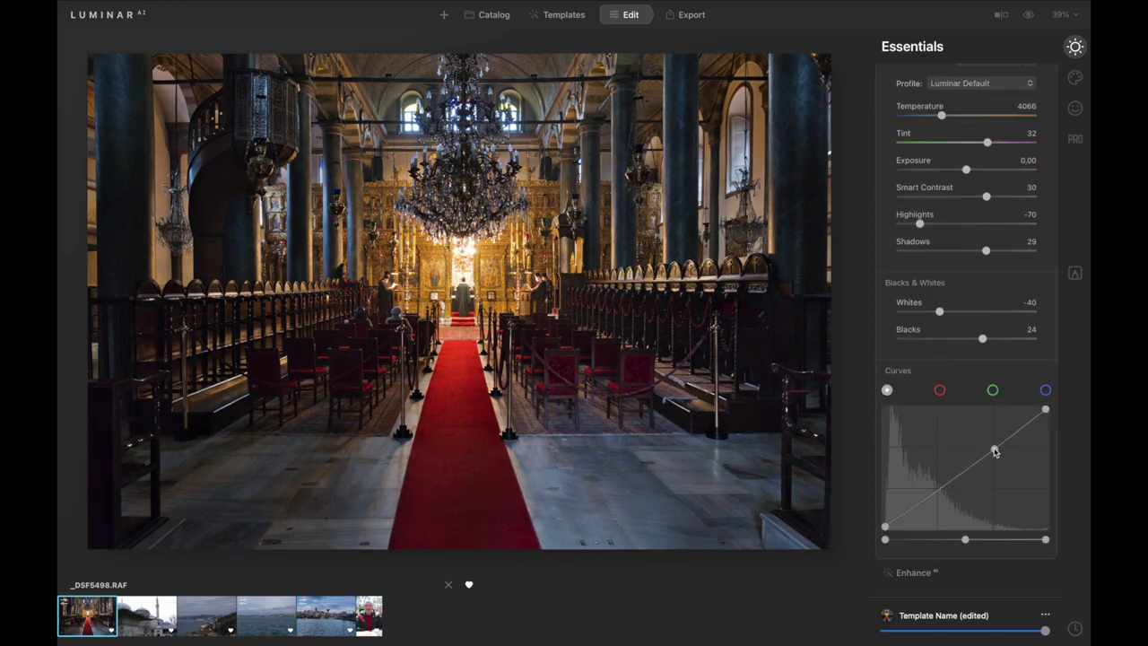
pyautogui.click(937, 491)
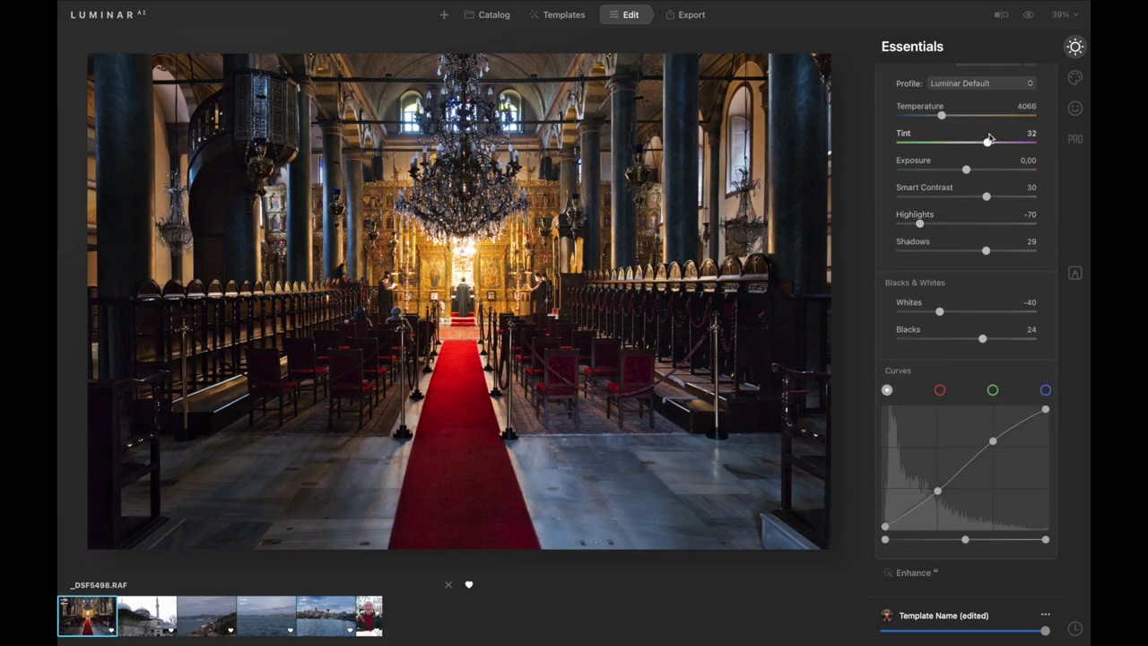
pyautogui.scroll(2, 937, 139)
pyautogui.click(937, 136)
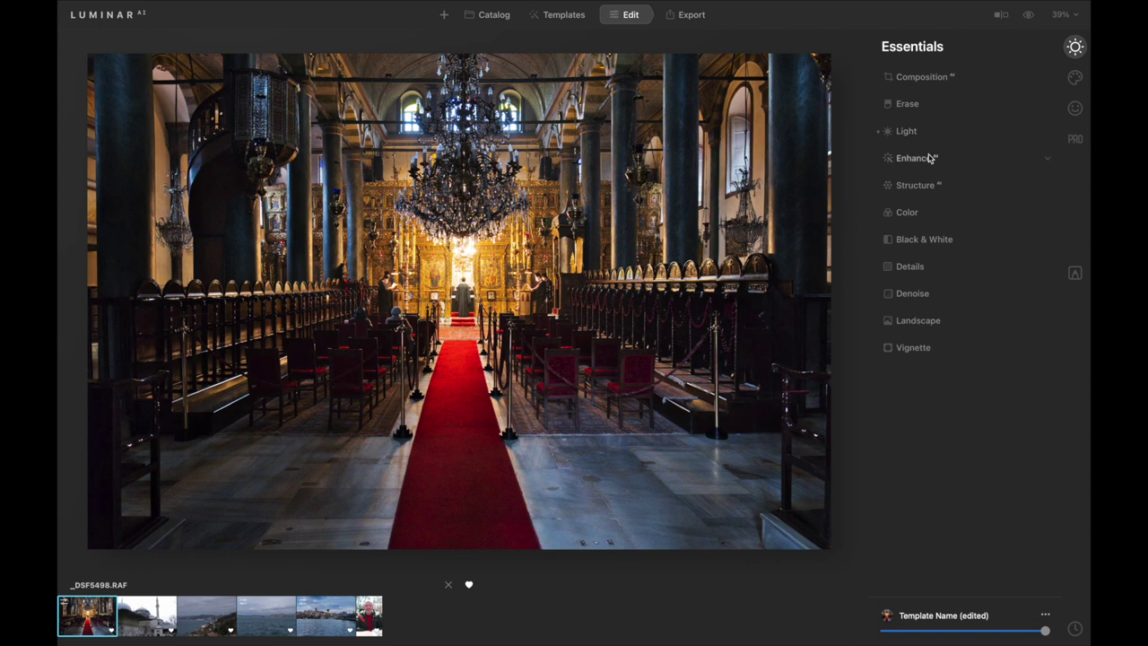
# - At 100% zoom, set Luminosity Denoise 70 and Color Denoise 26
pyautogui.click(914, 185)
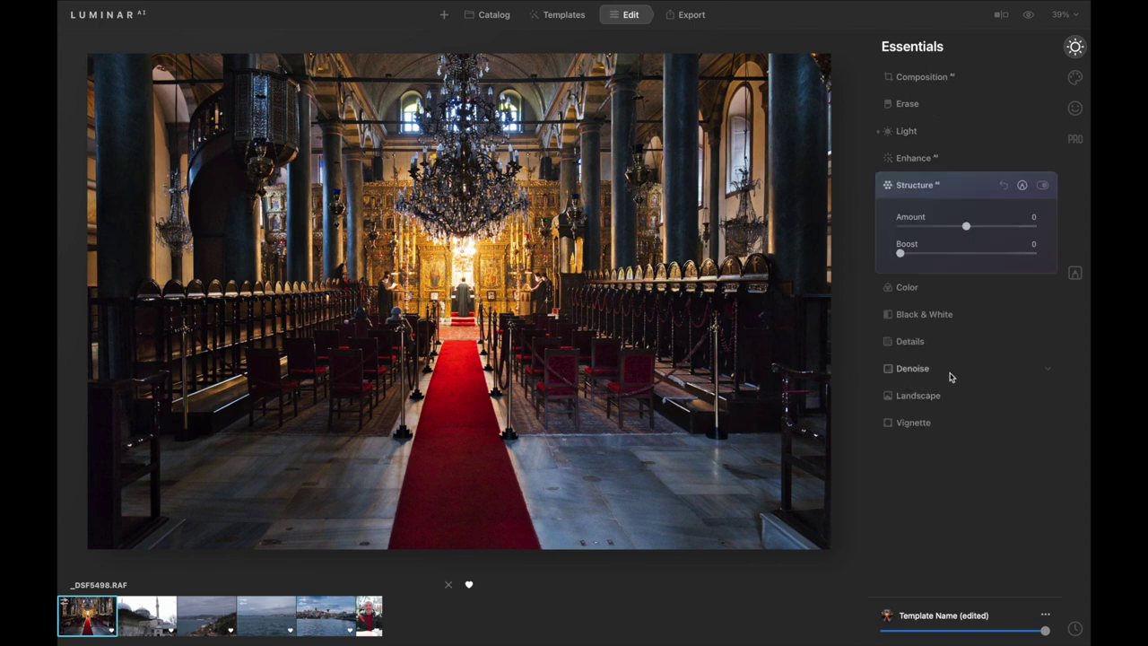
pyautogui.click(908, 370)
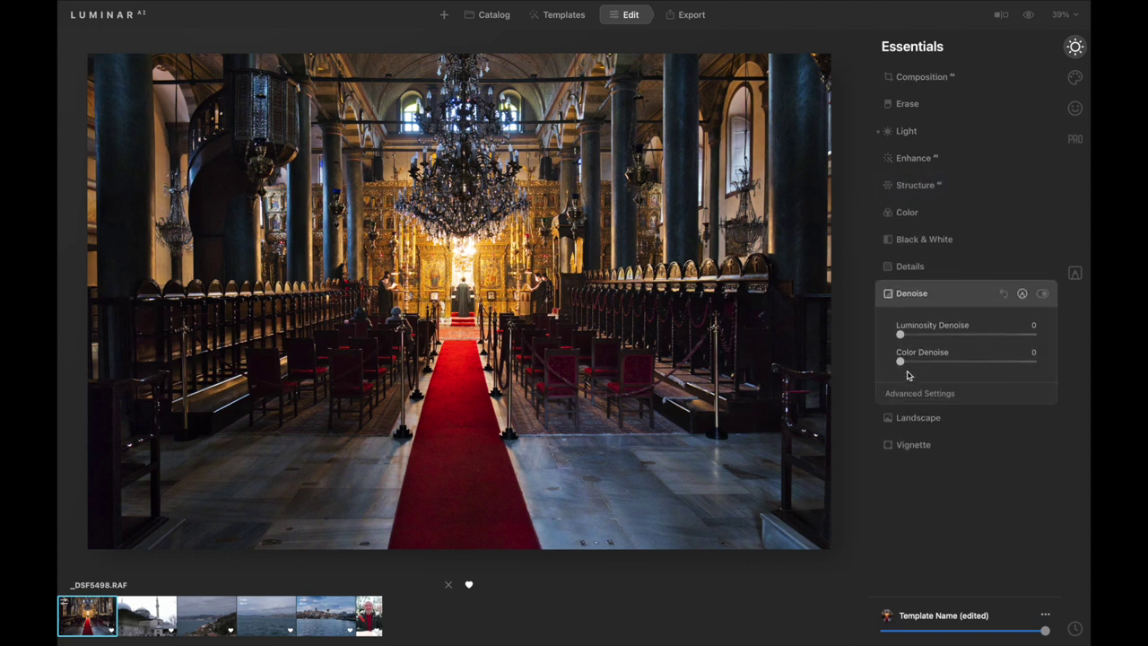
pyautogui.click(599, 165)
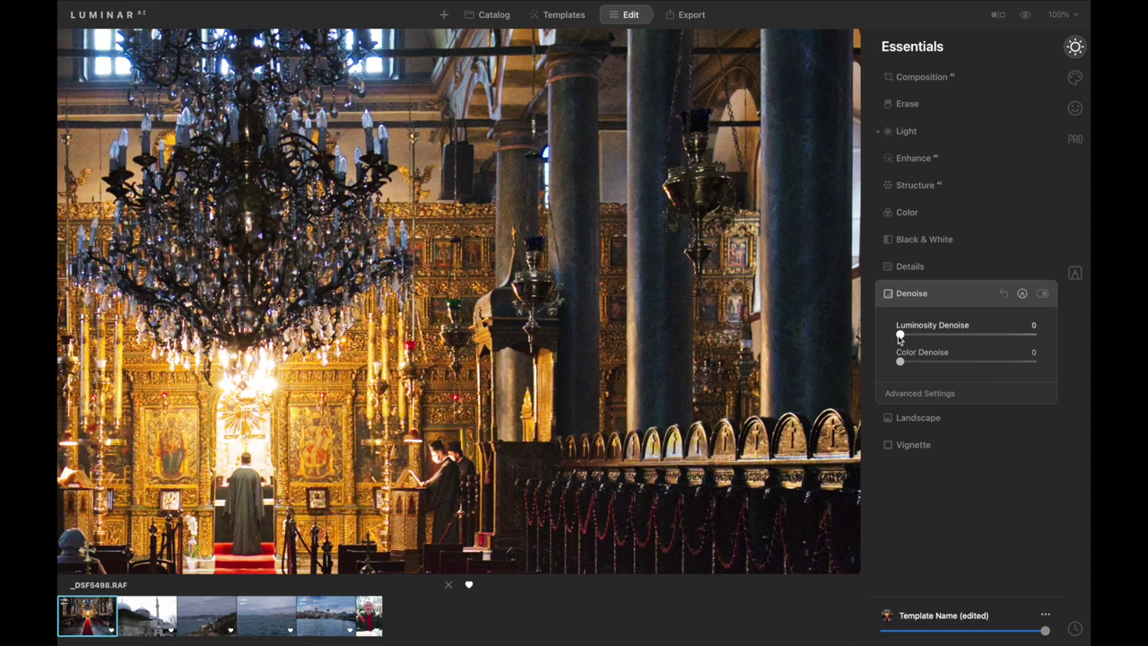
pyautogui.moveTo(900, 335); pyautogui.dragTo(1003, 334)
pyautogui.moveTo(901, 363); pyautogui.dragTo(940, 363)
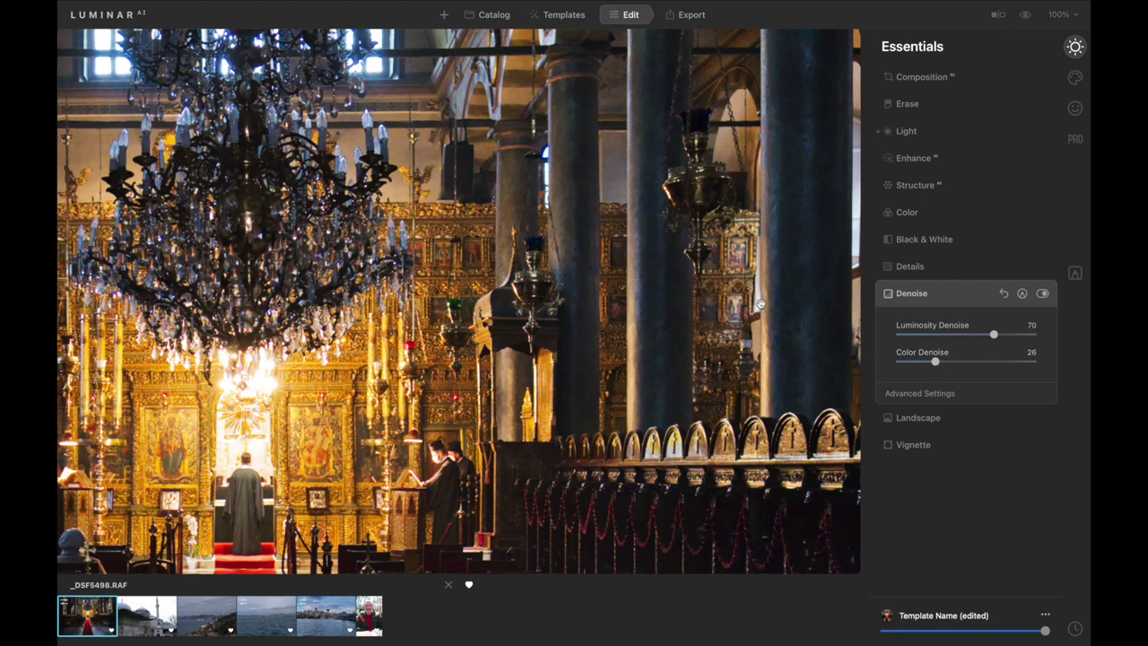
pyautogui.click(938, 294)
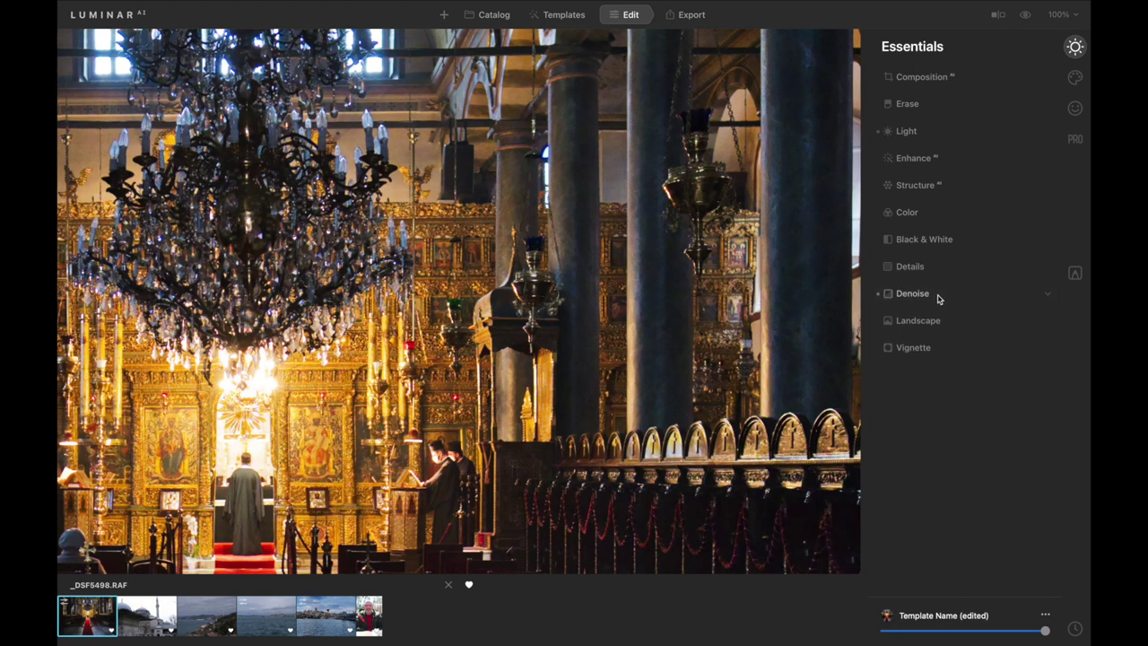
# - Raise Structure amount to 28 while inspecting the chandelier at 100%
pyautogui.press('z')
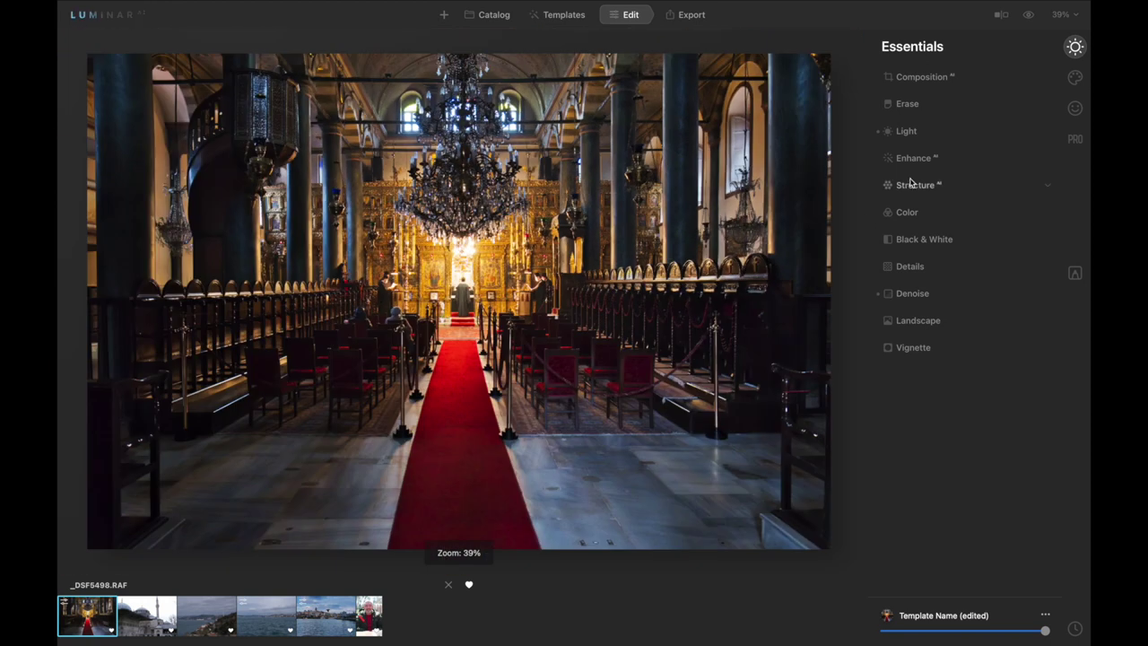
pyautogui.click(907, 186)
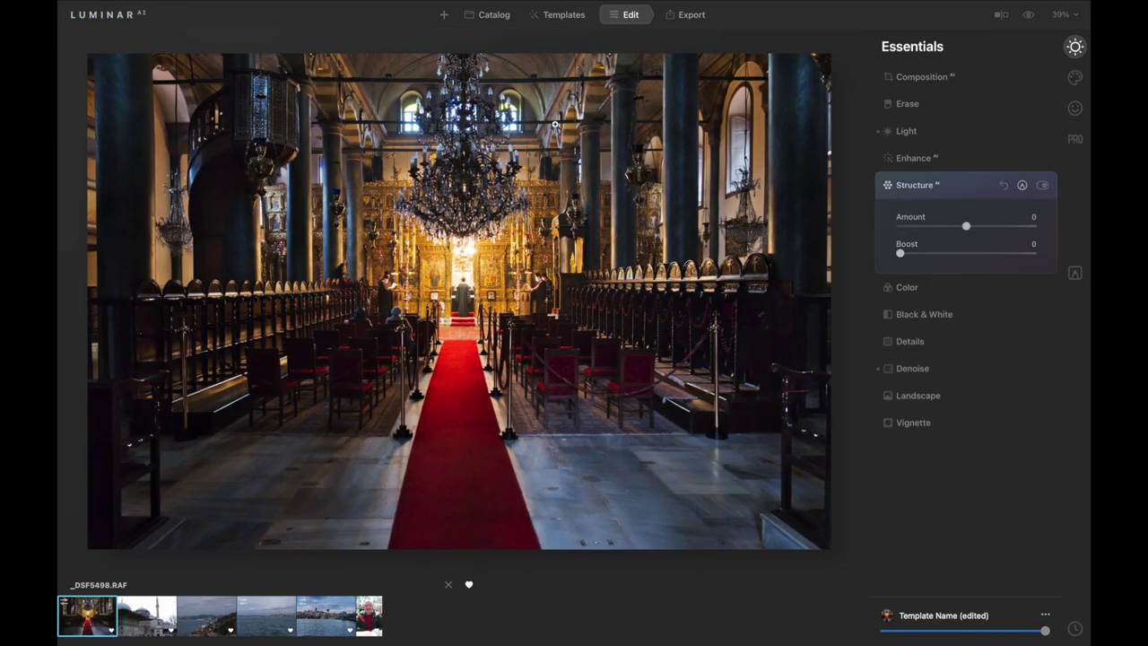
pyautogui.press('z')
pyautogui.moveTo(551, 105); pyautogui.dragTo(542, 186)
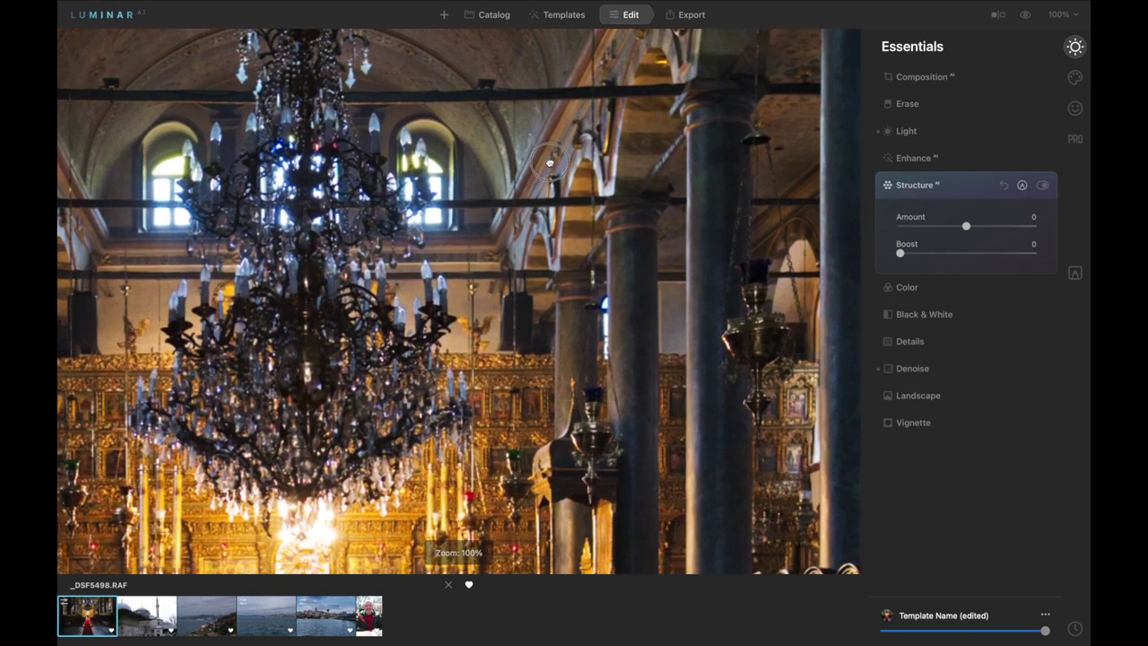
pyautogui.moveTo(966, 226); pyautogui.dragTo(986, 228)
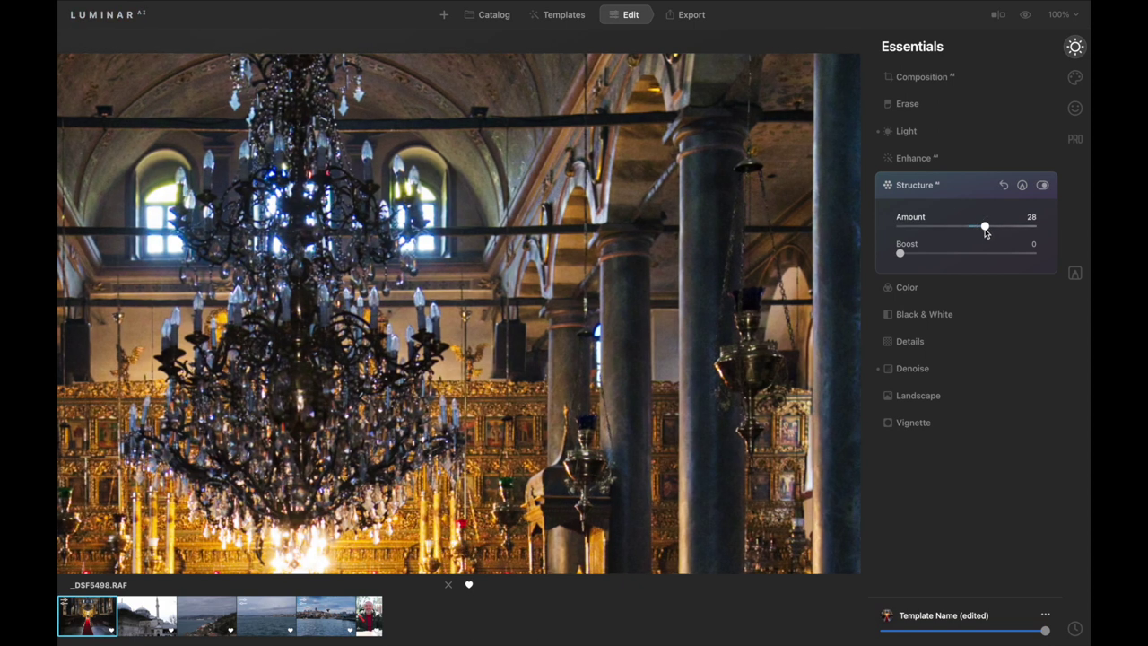
pyautogui.press('z')
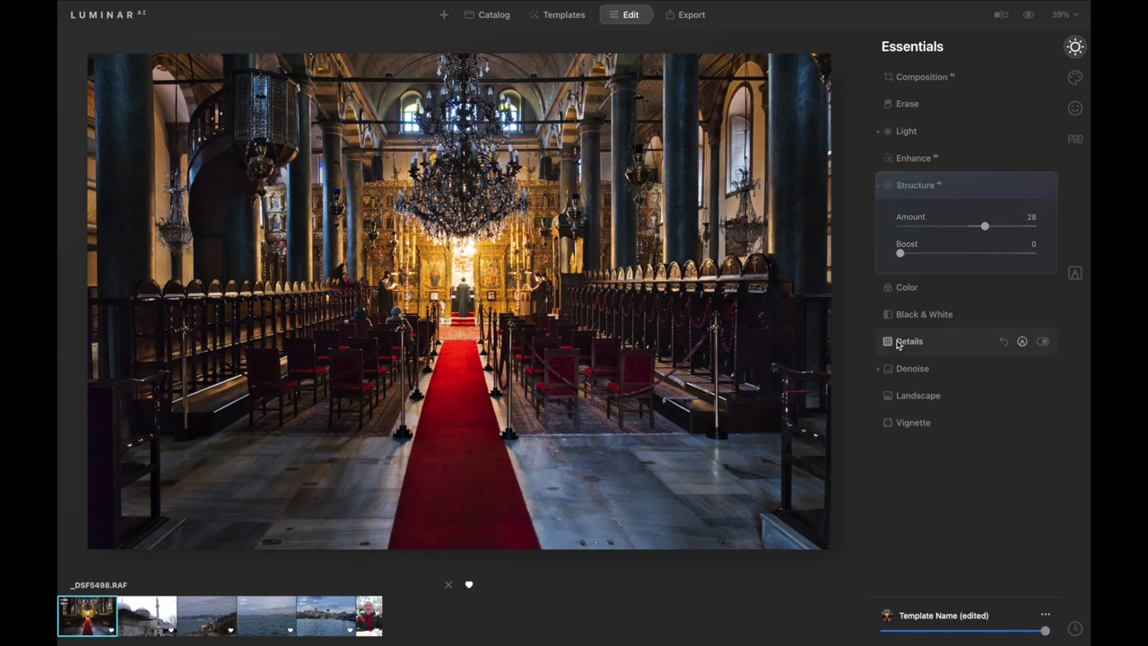
# - Increase Details sharpening to about 53
pyautogui.click(898, 341)
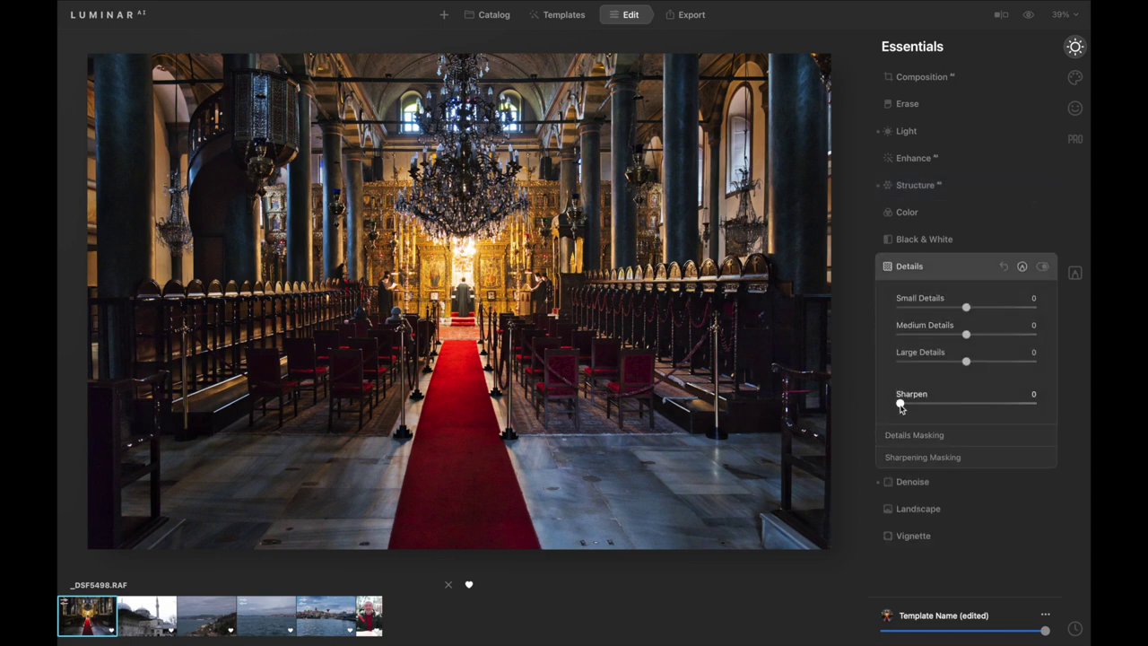
pyautogui.press('z')
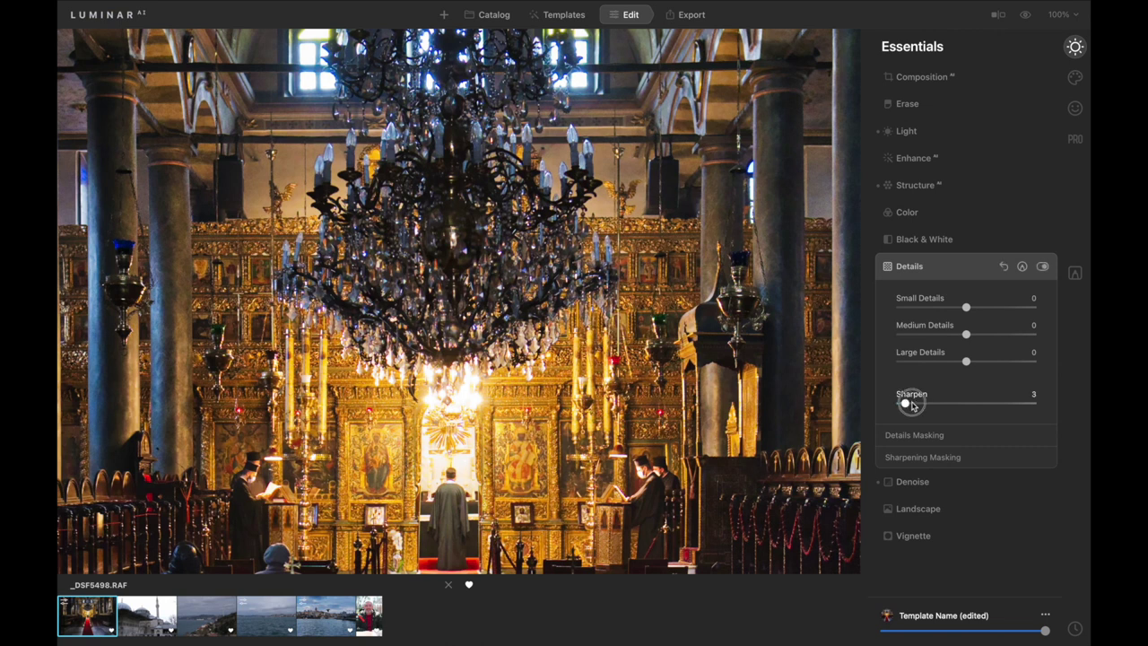
pyautogui.moveTo(901, 404); pyautogui.dragTo(981, 408)
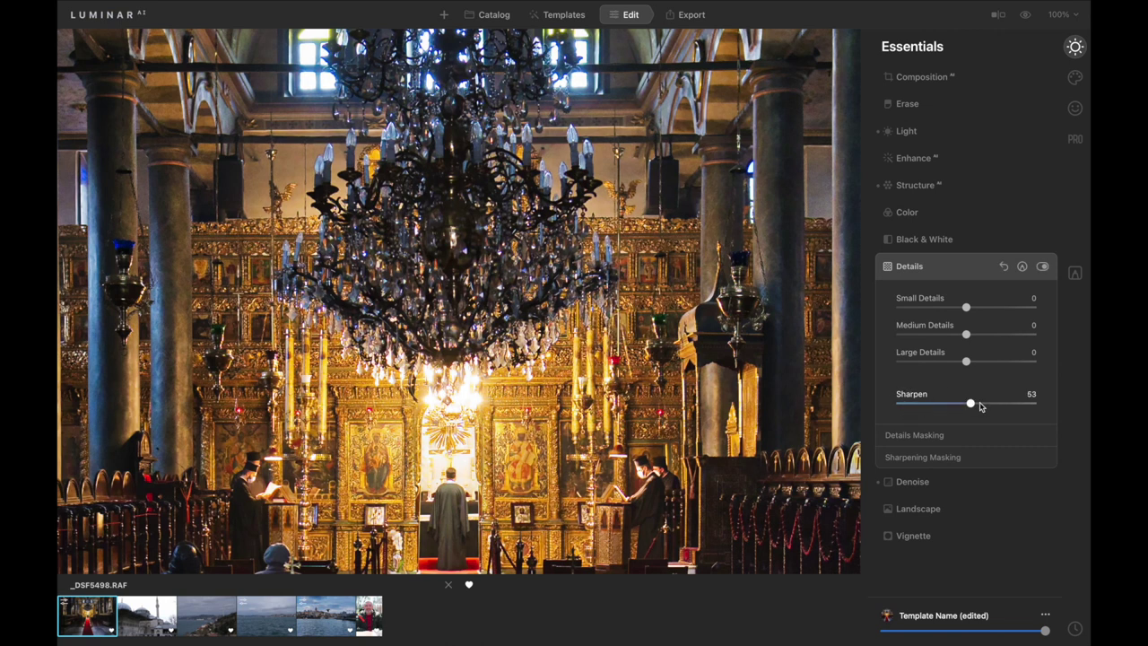
pyautogui.press('z')
# - Set Vibrance to 16 and shift the HSL Red and Orange hues (Orange 7)
pyautogui.click(964, 213)
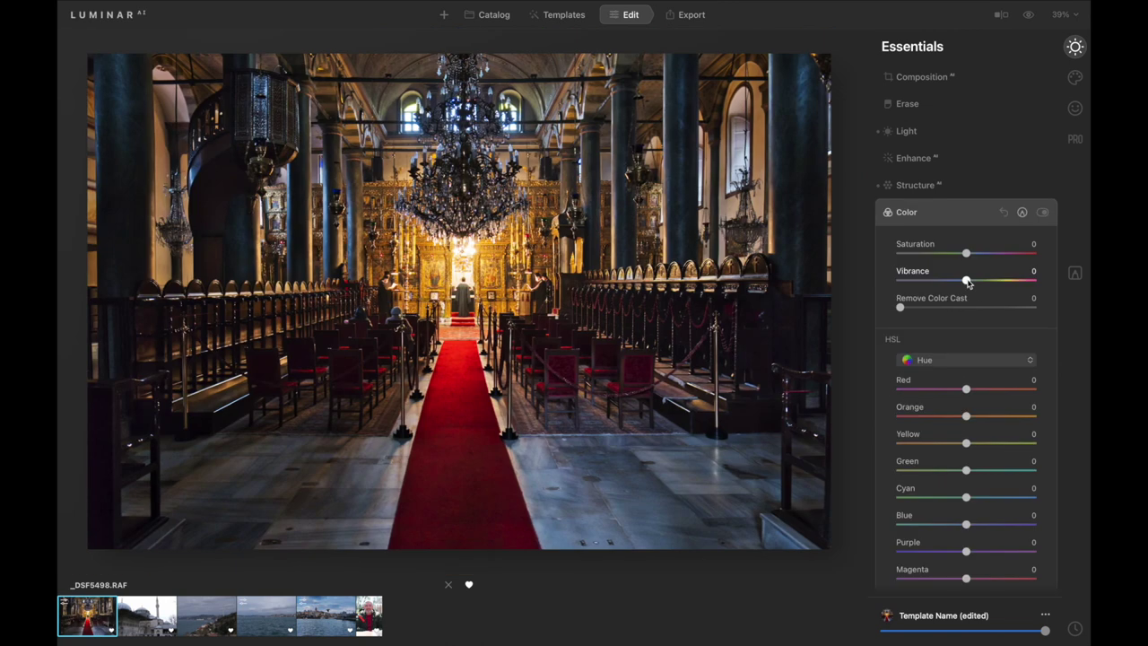
pyautogui.moveTo(967, 282)
pyautogui.mouseDown()
pyautogui.moveTo(904, 280)
pyautogui.moveTo(979, 282)
pyautogui.mouseUp()
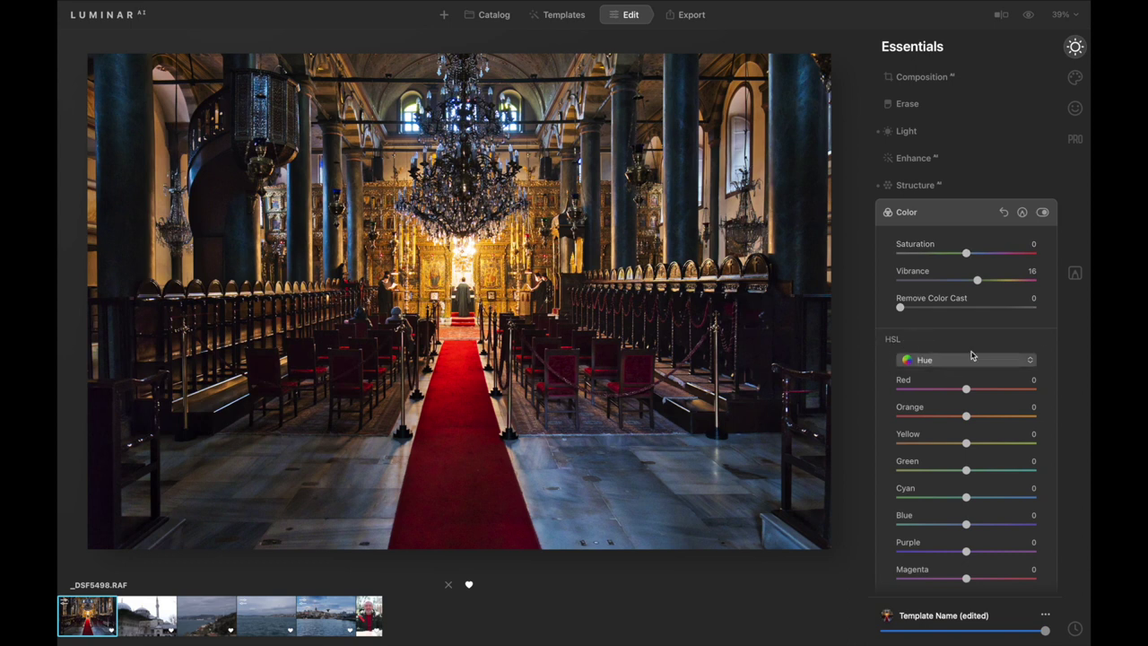
pyautogui.click(950, 363)
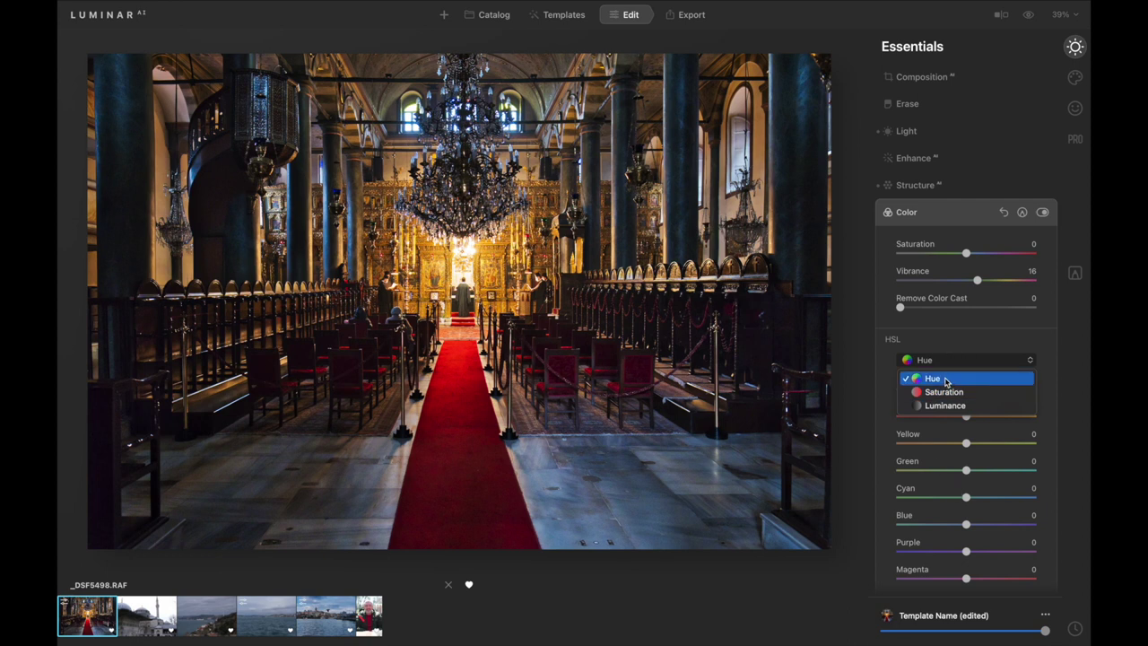
pyautogui.click(945, 380)
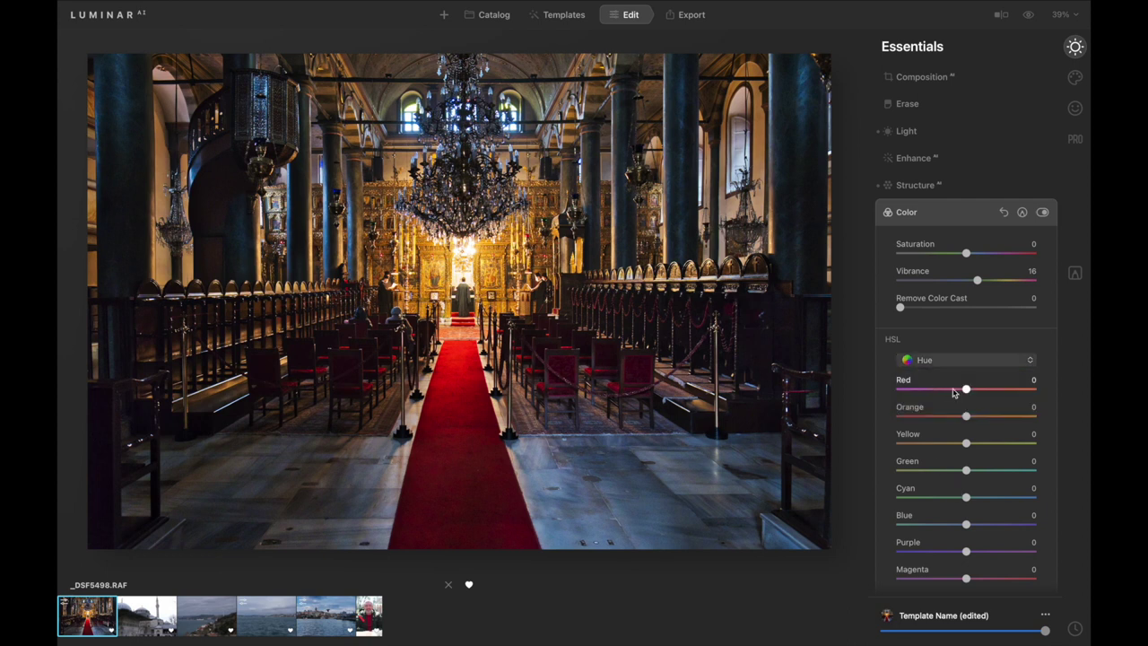
pyautogui.moveTo(966, 390)
pyautogui.mouseDown()
pyautogui.moveTo(897, 385)
pyautogui.moveTo(1087, 396)
pyautogui.moveTo(964, 389)
pyautogui.mouseUp()
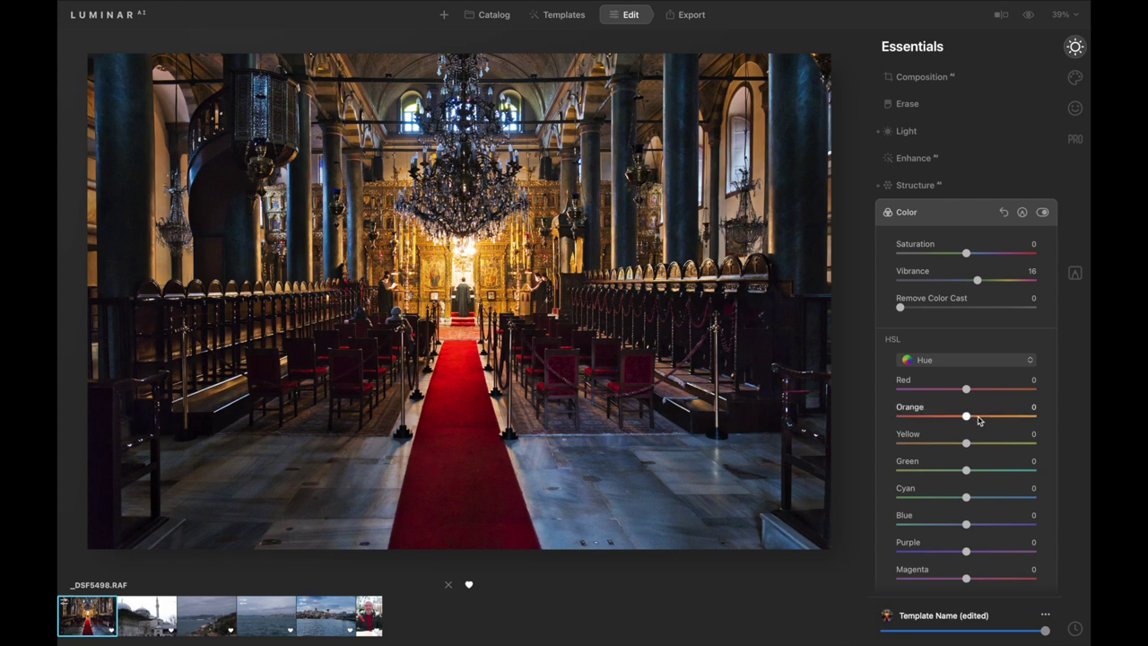
pyautogui.moveTo(966, 417)
pyautogui.mouseDown()
pyautogui.moveTo(871, 403)
pyautogui.moveTo(886, 418)
pyautogui.moveTo(1085, 402)
pyautogui.moveTo(1058, 424)
pyautogui.moveTo(975, 431)
pyautogui.mouseUp()
pyautogui.click(982, 212)
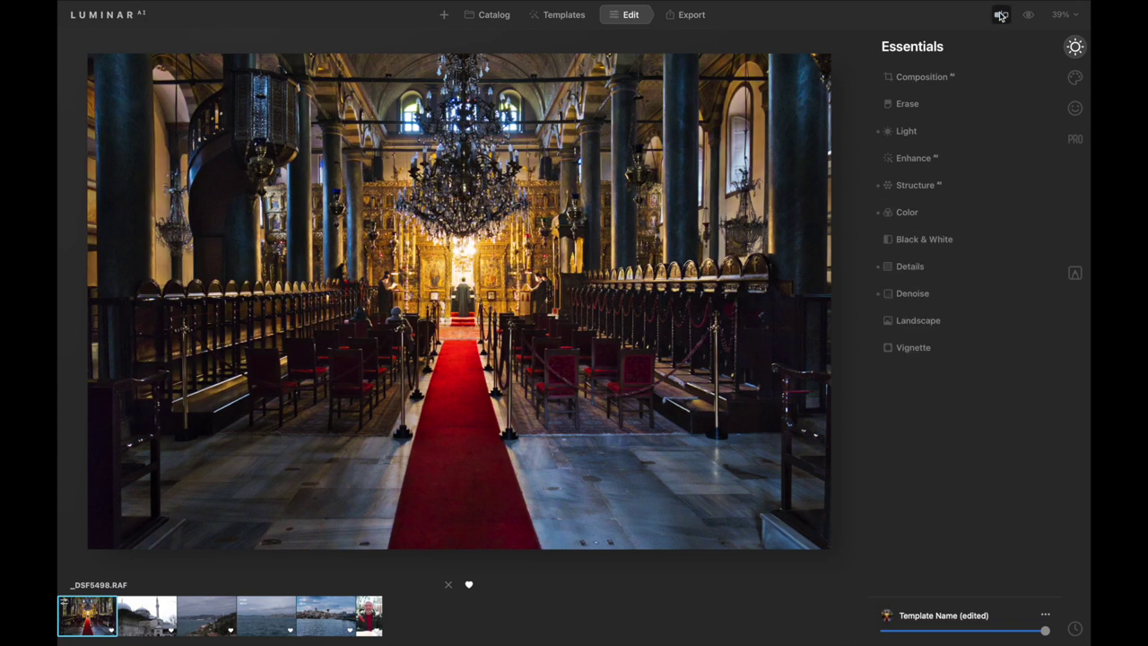
# - Show the edited church photo beside its original using a before/after split swept across the image
pyautogui.click(1000, 16)
pyautogui.moveTo(459, 320)
pyautogui.mouseDown()
pyautogui.moveTo(317, 363)
pyautogui.moveTo(60, 363)
pyautogui.mouseUp()
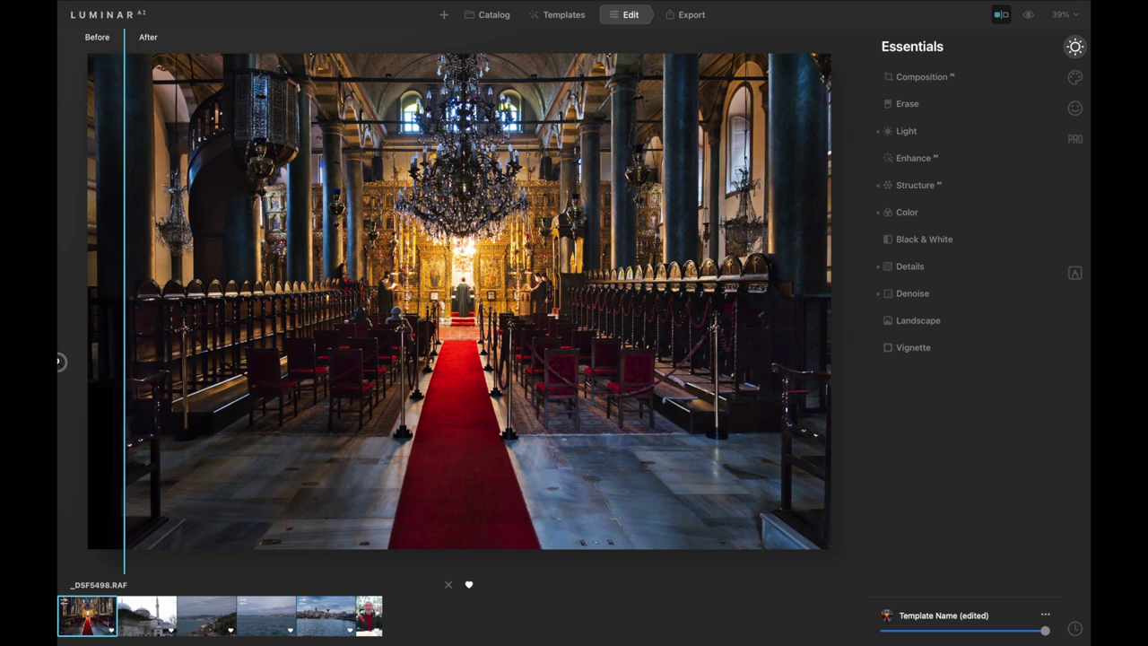
pyautogui.moveTo(60, 361)
pyautogui.mouseDown()
pyautogui.moveTo(533, 361)
pyautogui.moveTo(231, 372)
pyautogui.moveTo(60, 409)
pyautogui.moveTo(745, 302)
pyautogui.moveTo(418, 340)
pyautogui.moveTo(59, 338)
pyautogui.moveTo(456, 353)
pyautogui.mouseUp()
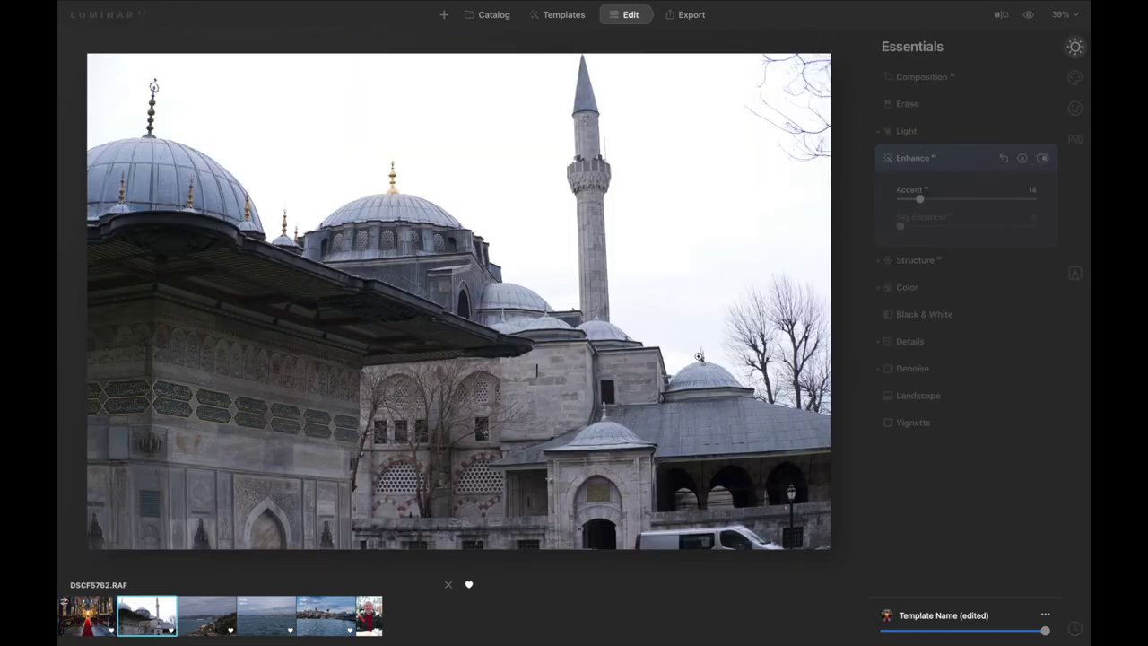
# - Raise both Accent and Sky Enhancer to 100 on the mosque photo
pyautogui.moveTo(901, 193); pyautogui.dragTo(1034, 199)
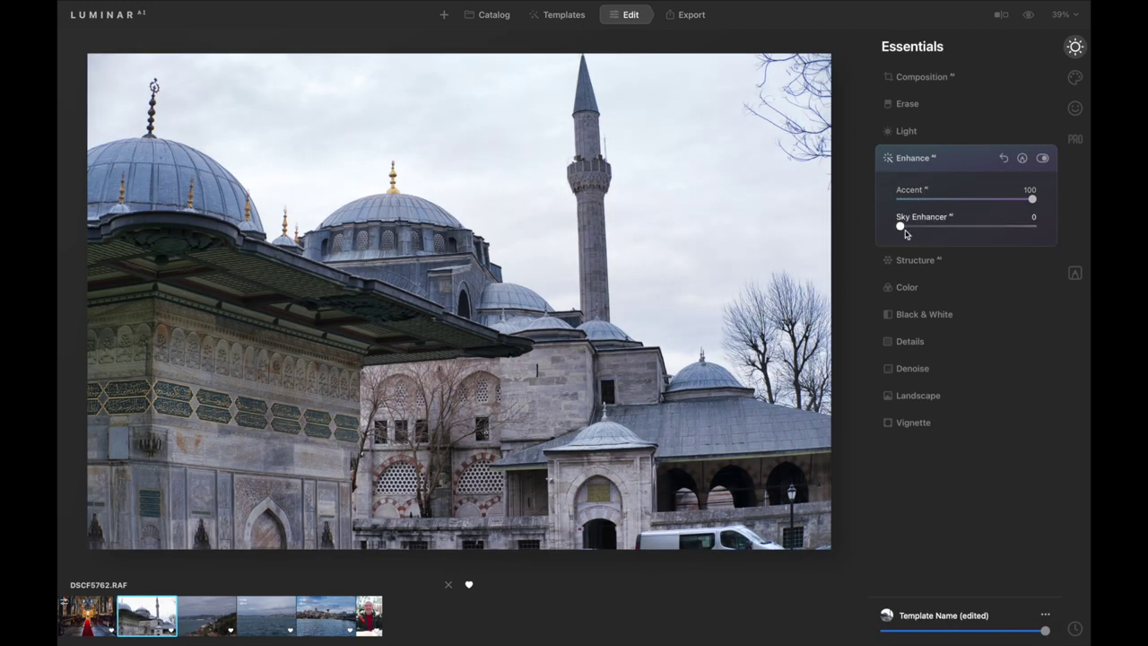
pyautogui.moveTo(901, 227); pyautogui.dragTo(1033, 220)
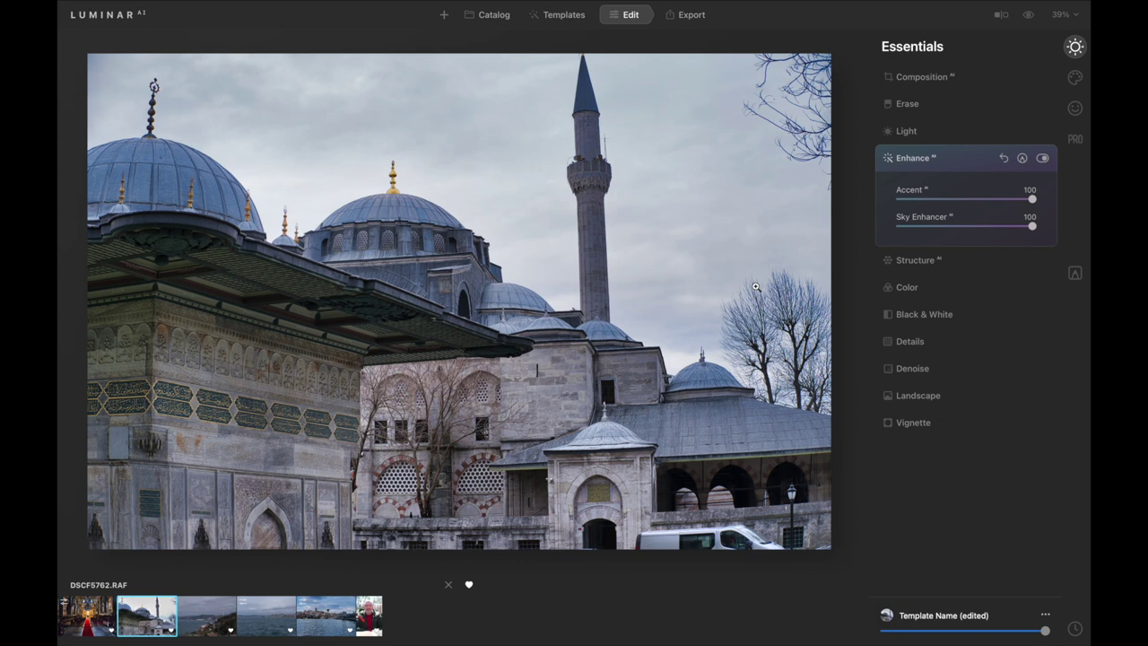
pyautogui.click(907, 131)
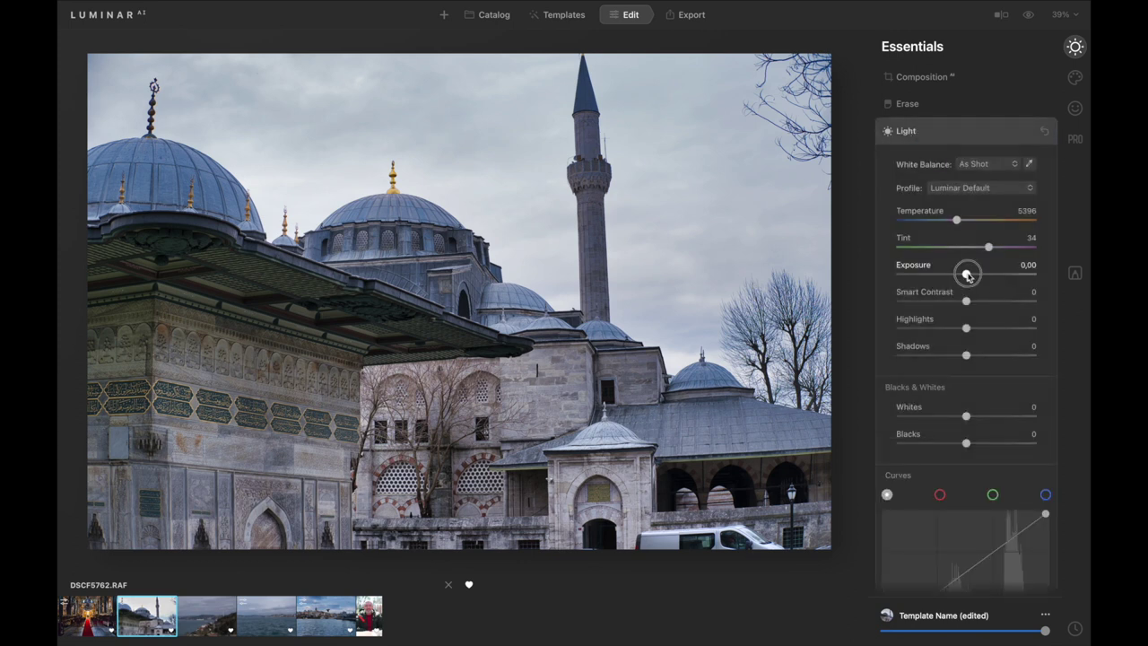
# - Set the mosque photo's Exposure 0.29, Smart Contrast 20, Highlights -79 and Whites -23
pyautogui.moveTo(967, 275); pyautogui.dragTo(971, 277)
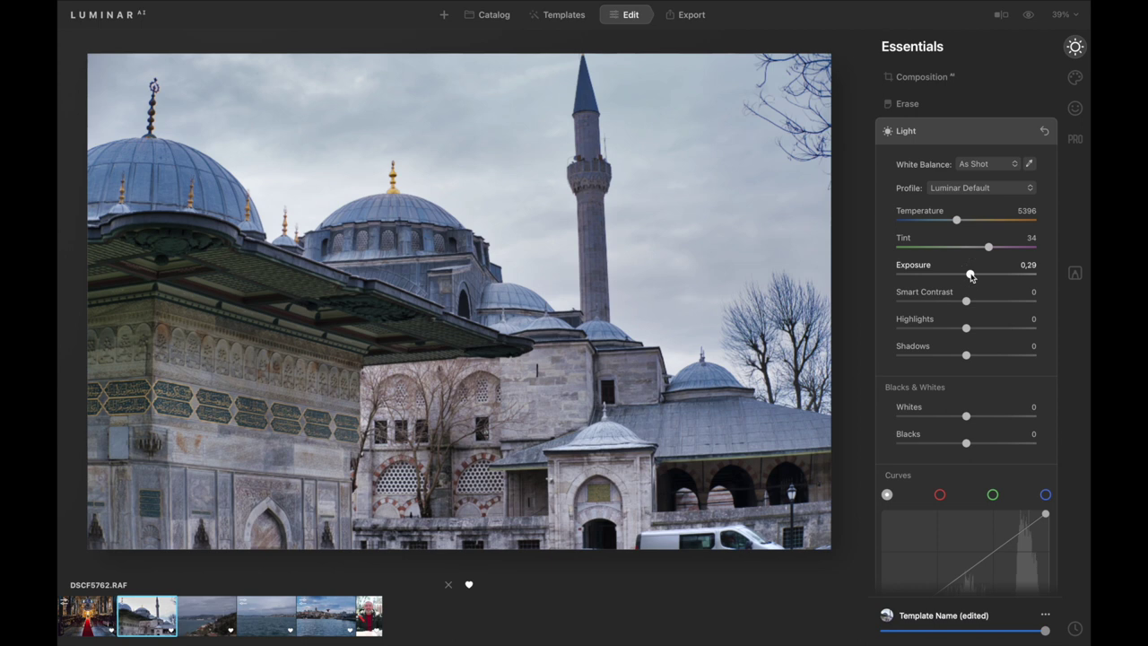
pyautogui.scroll(-5, 973, 359)
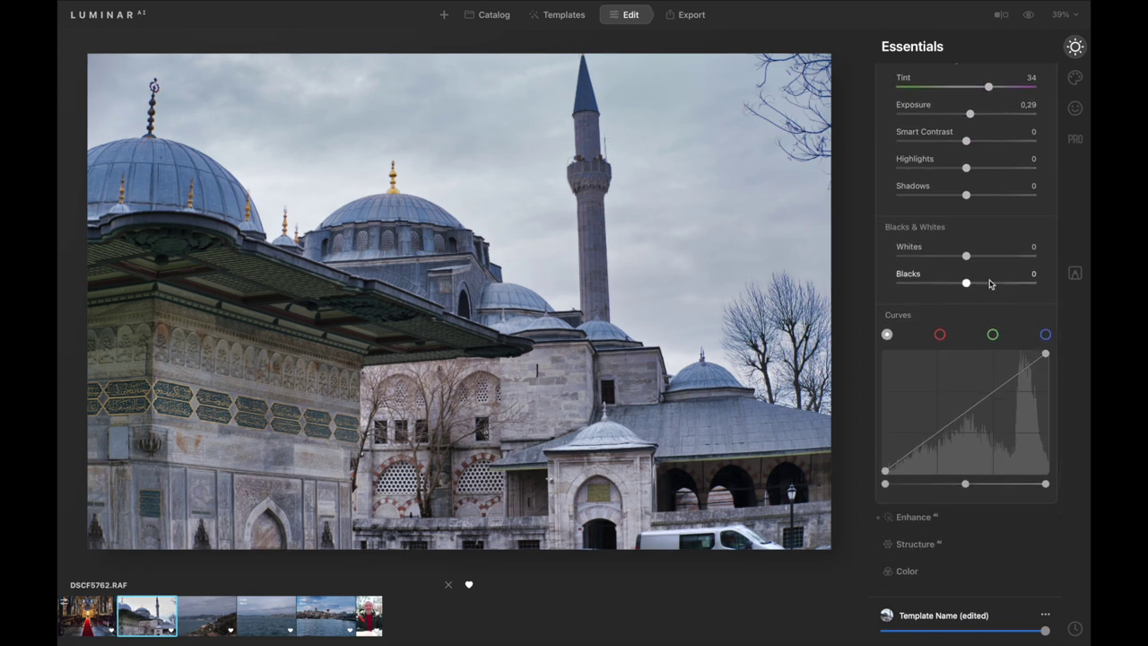
pyautogui.scroll(5, 982, 358)
pyautogui.moveTo(967, 301); pyautogui.dragTo(981, 303)
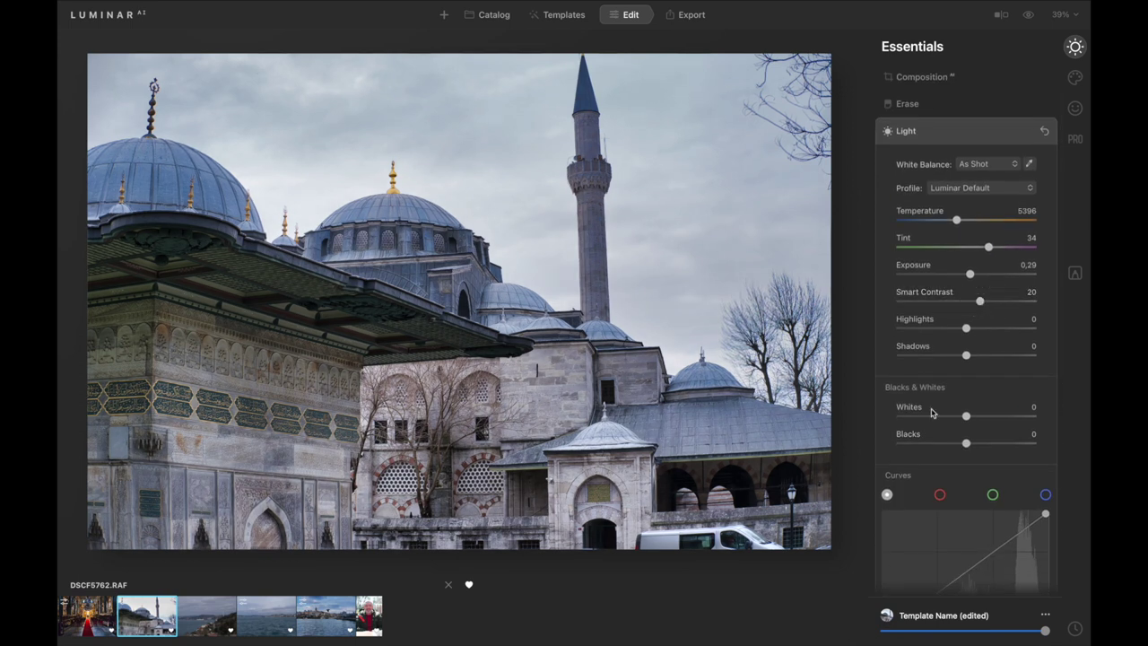
pyautogui.moveTo(967, 329); pyautogui.dragTo(912, 332)
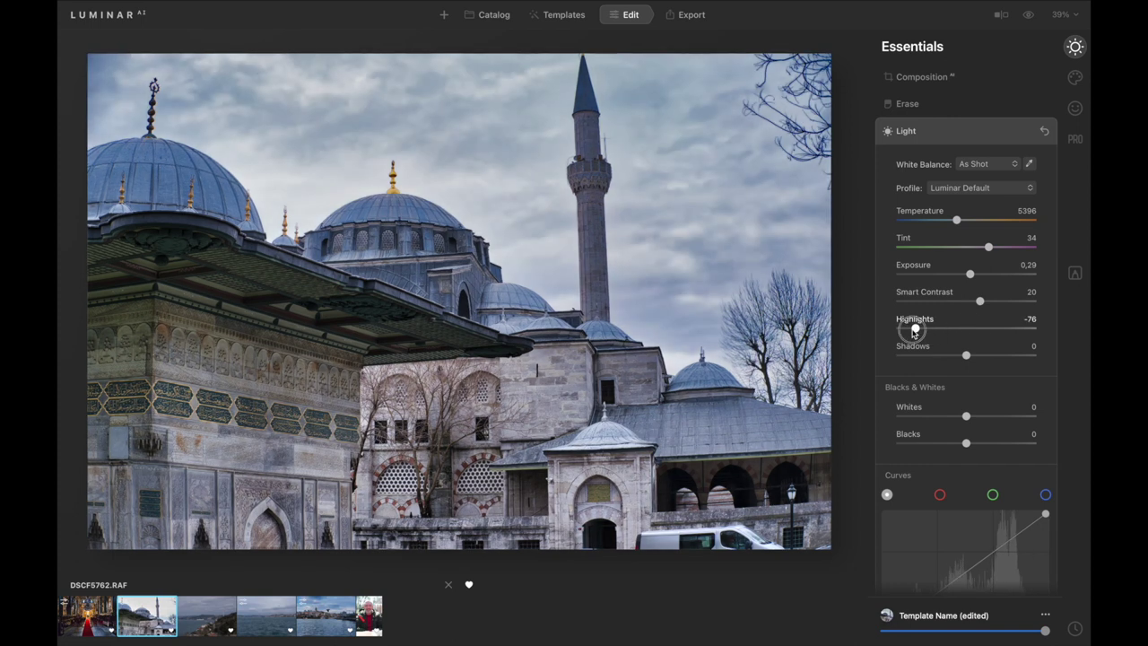
pyautogui.moveTo(966, 417)
pyautogui.mouseDown()
pyautogui.moveTo(951, 417)
pyautogui.moveTo(978, 448)
pyautogui.mouseUp()
# - Add two control points to the tone curve to form an S-curve
pyautogui.scroll(-2, 990, 474)
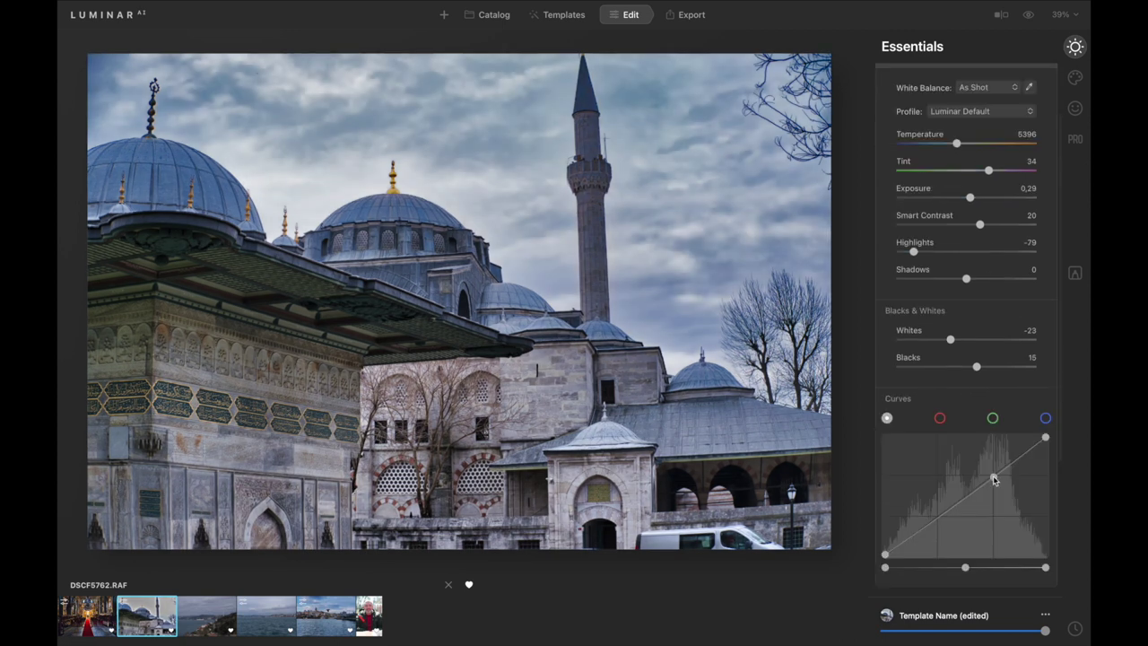
pyautogui.click(992, 473)
pyautogui.click(936, 524)
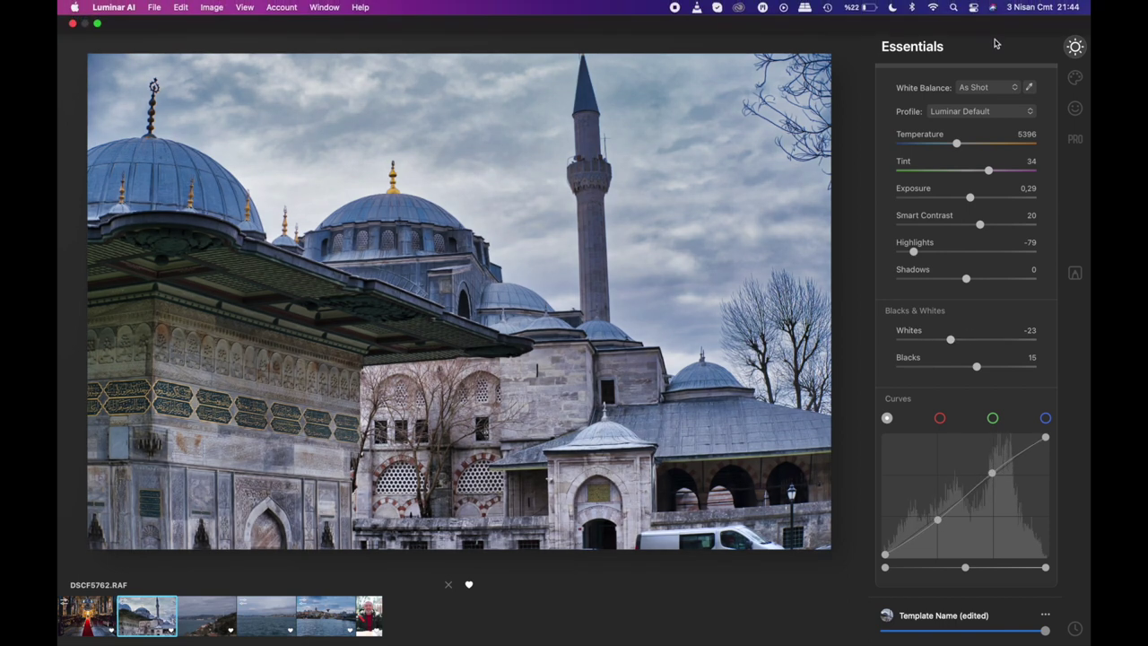
# - Compare the mosque photo with its original, then raise Structure Amount to about 38
pyautogui.click(1001, 16)
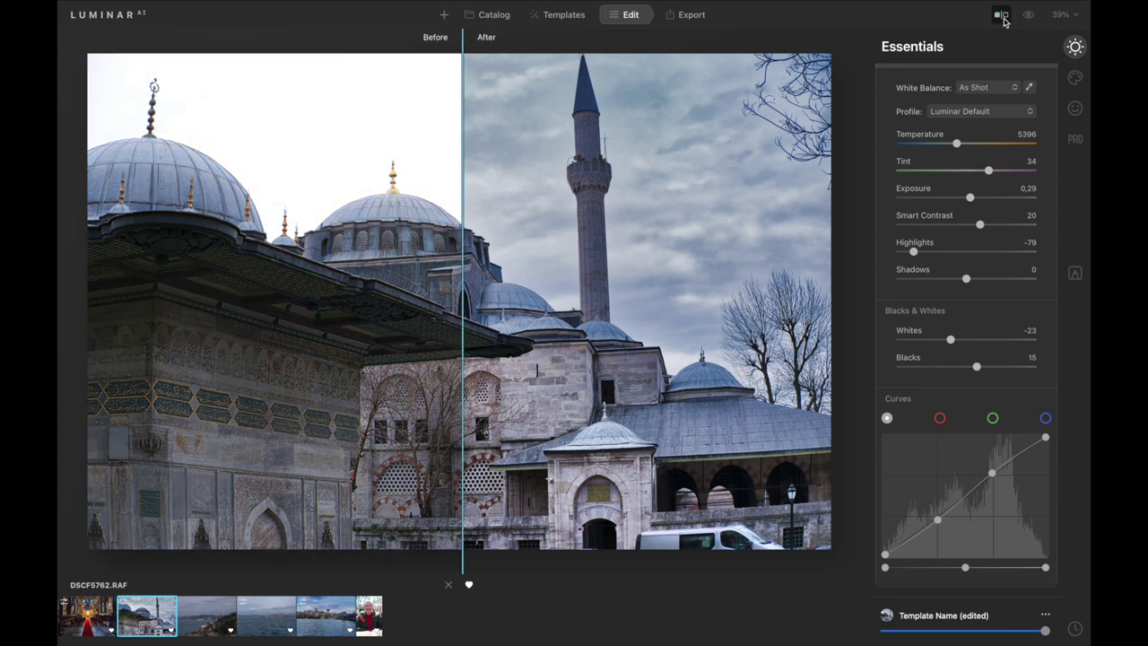
pyautogui.moveTo(462, 333)
pyautogui.mouseDown()
pyautogui.moveTo(836, 295)
pyautogui.moveTo(94, 463)
pyautogui.mouseUp()
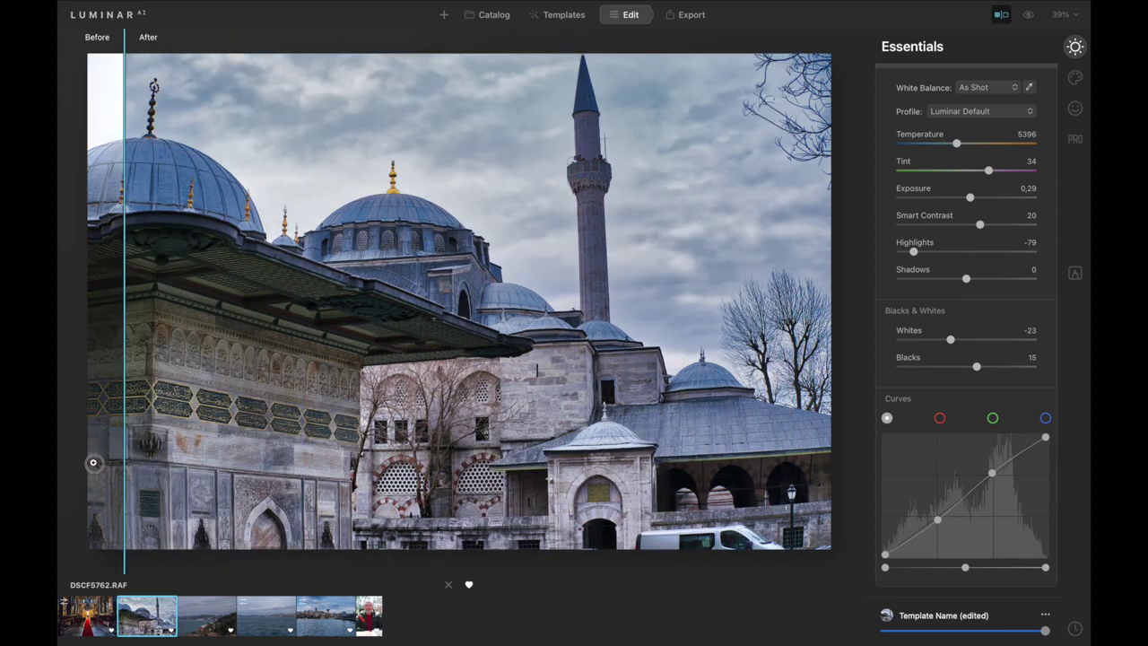
pyautogui.moveTo(93, 463)
pyautogui.mouseDown()
pyautogui.moveTo(631, 388)
pyautogui.moveTo(508, 354)
pyautogui.mouseUp()
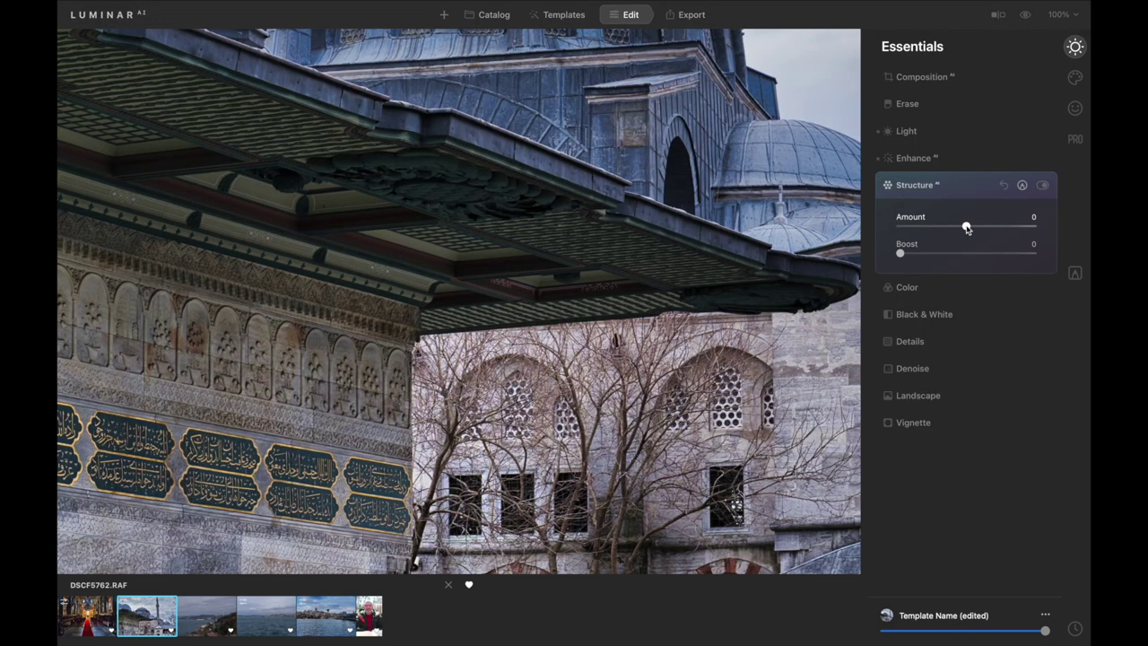
pyautogui.moveTo(967, 228); pyautogui.dragTo(994, 228)
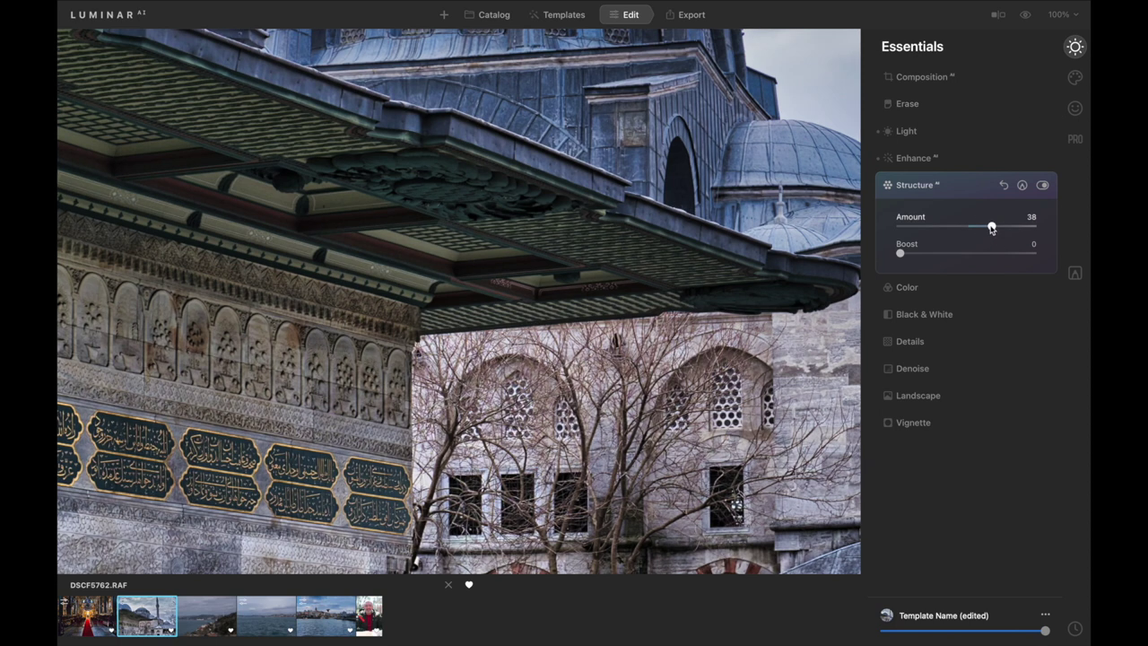
# - Settle Structure at 39 after testing 100, then set Details Sharpen to 43
pyautogui.moveTo(992, 228); pyautogui.dragTo(1089, 197)
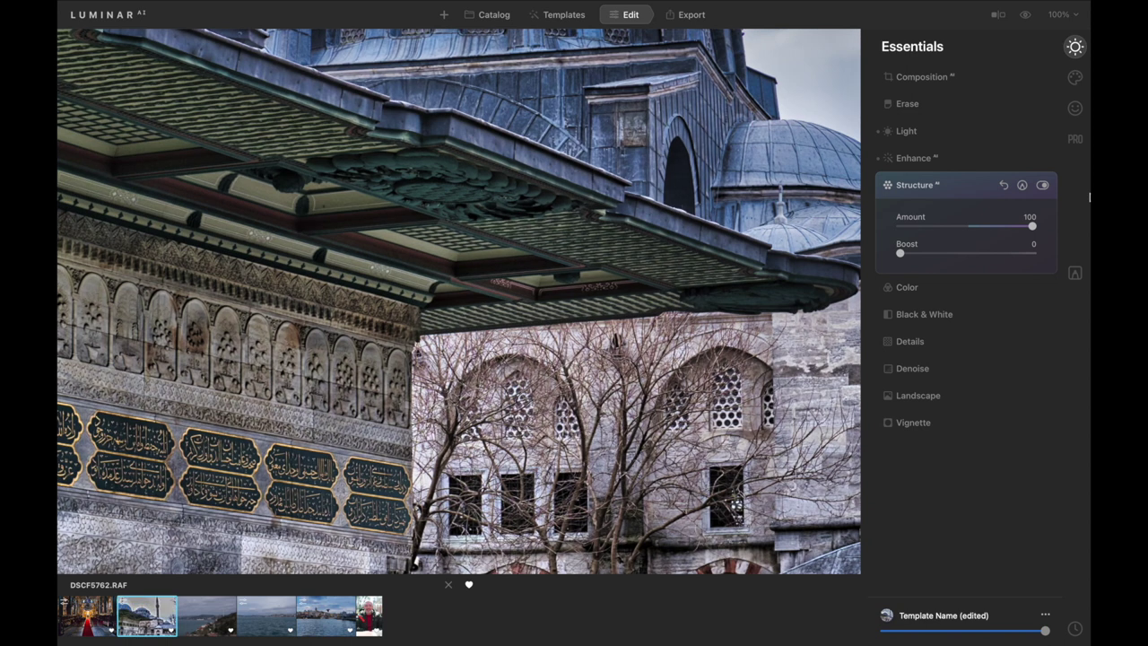
pyautogui.moveTo(1032, 226); pyautogui.dragTo(990, 235)
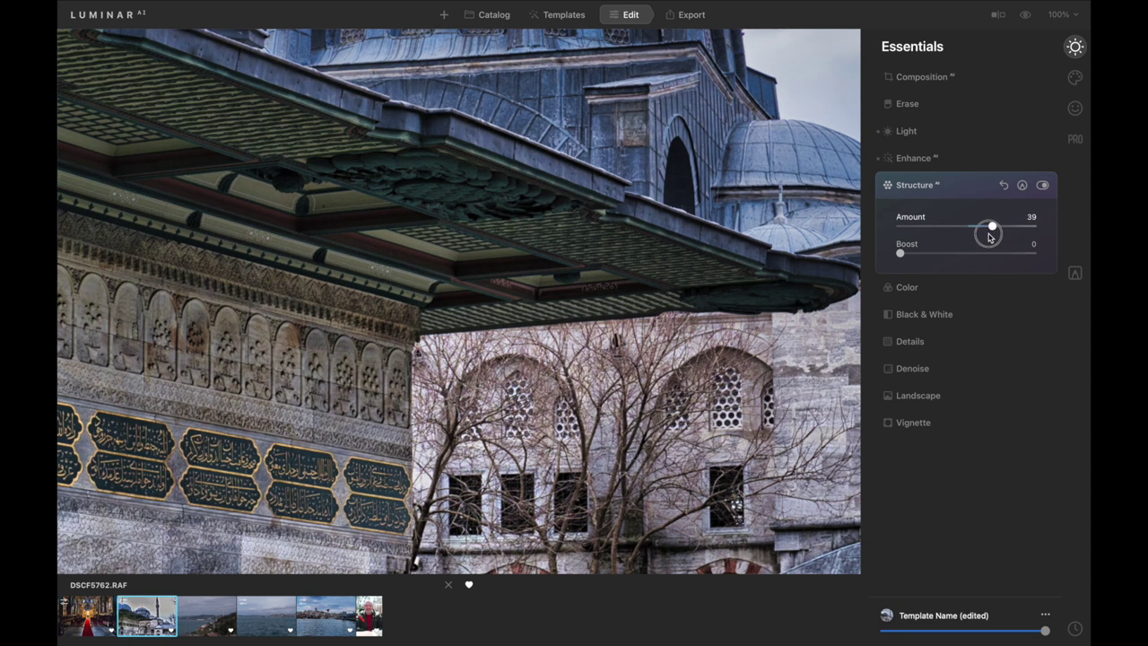
pyautogui.click(367, 388)
pyautogui.click(909, 341)
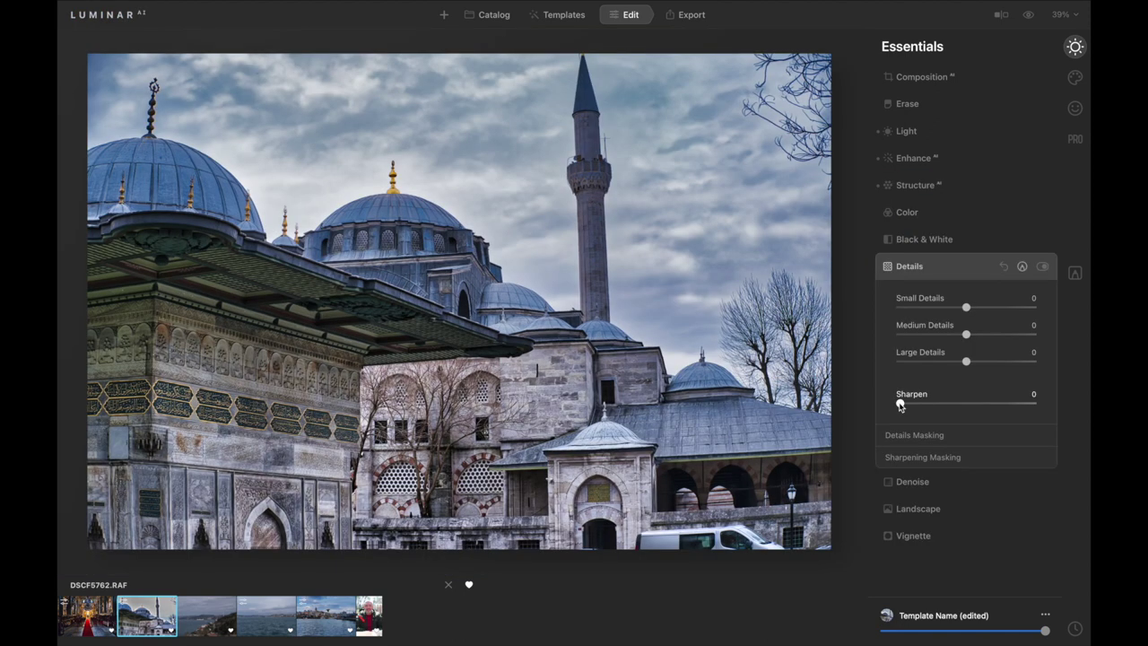
pyautogui.moveTo(900, 404)
pyautogui.mouseDown()
pyautogui.moveTo(969, 408)
pyautogui.moveTo(957, 404)
pyautogui.mouseUp()
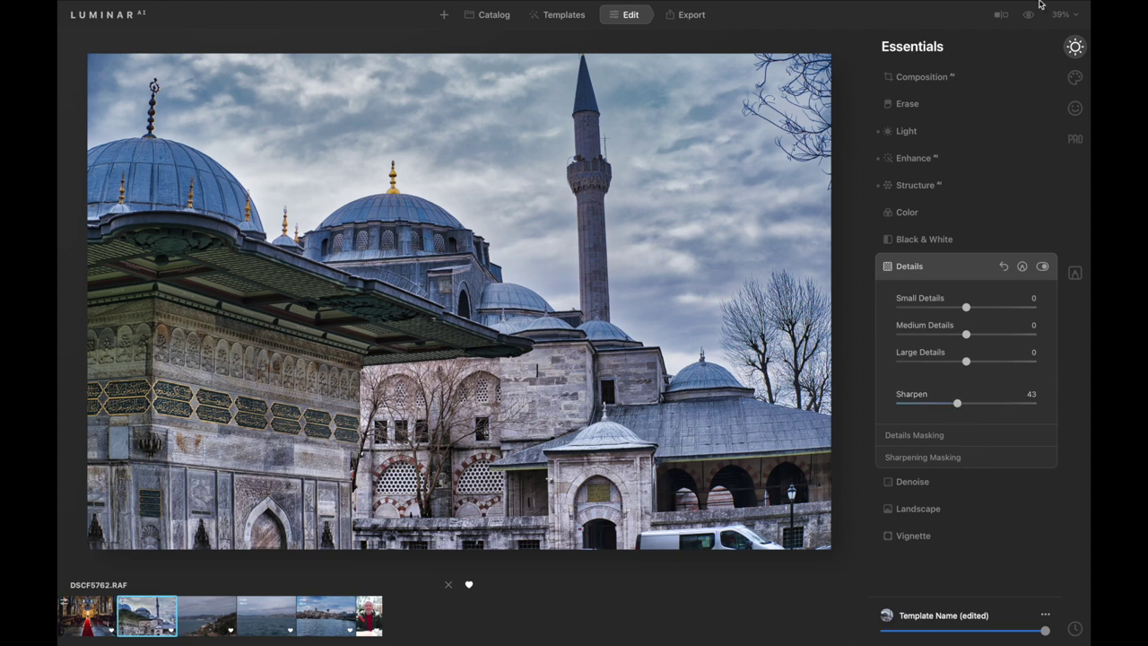
# - Compare the finished mosque photo with its original using the before/after divider
pyautogui.press('\\')
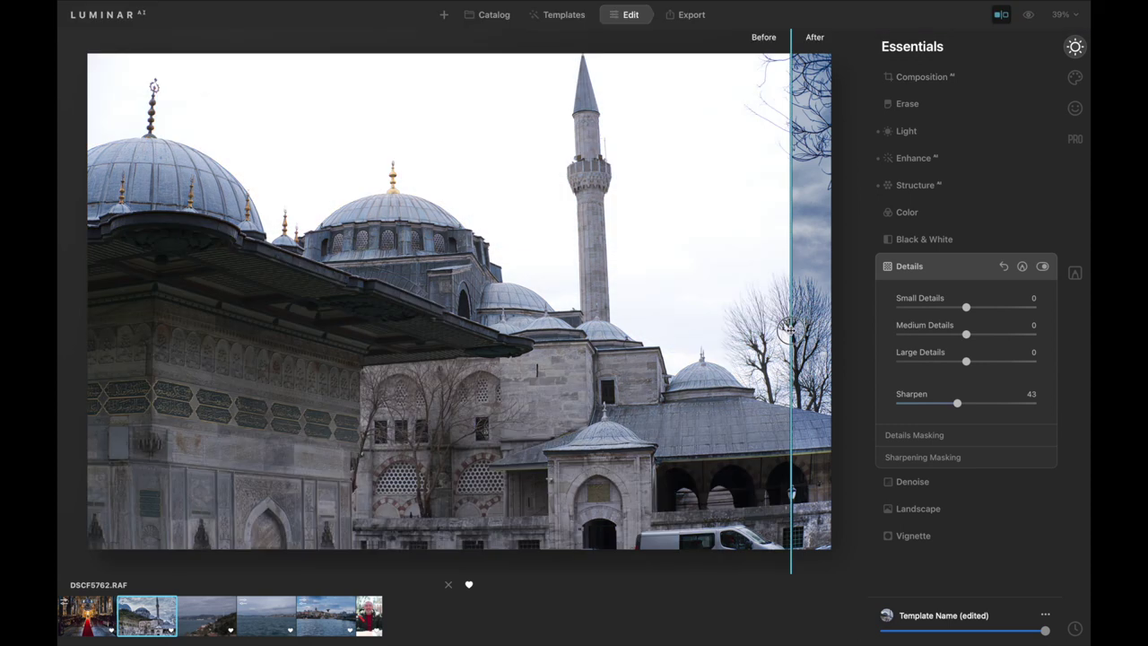
pyautogui.moveTo(789, 330)
pyautogui.mouseDown()
pyautogui.moveTo(60, 421)
pyautogui.moveTo(519, 363)
pyautogui.moveTo(59, 473)
pyautogui.moveTo(572, 404)
pyautogui.mouseUp()
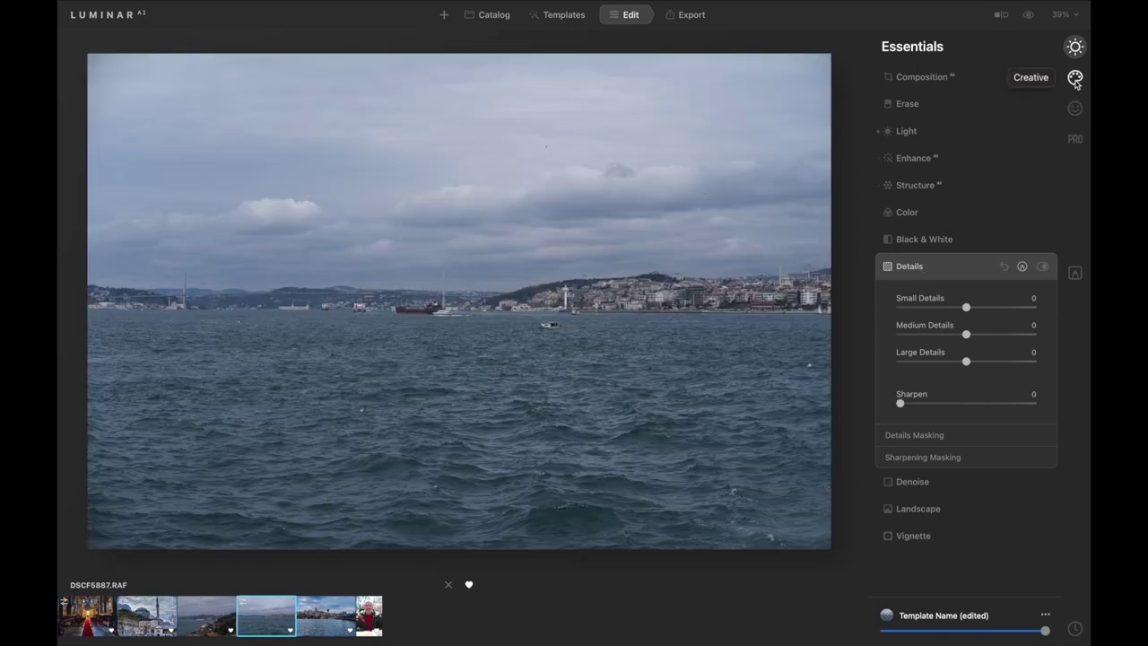
# - Set Accent to 100 in Enhance AI for the Bosphorus photo DSCF5887.RAF
pyautogui.click(1076, 79)
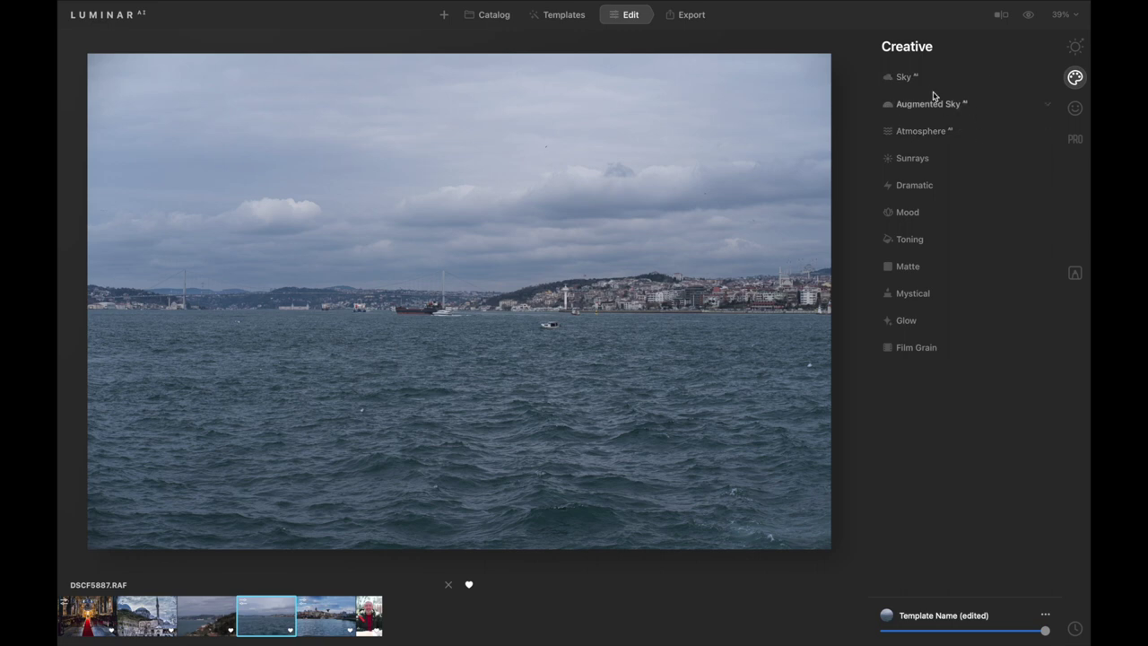
pyautogui.click(1076, 47)
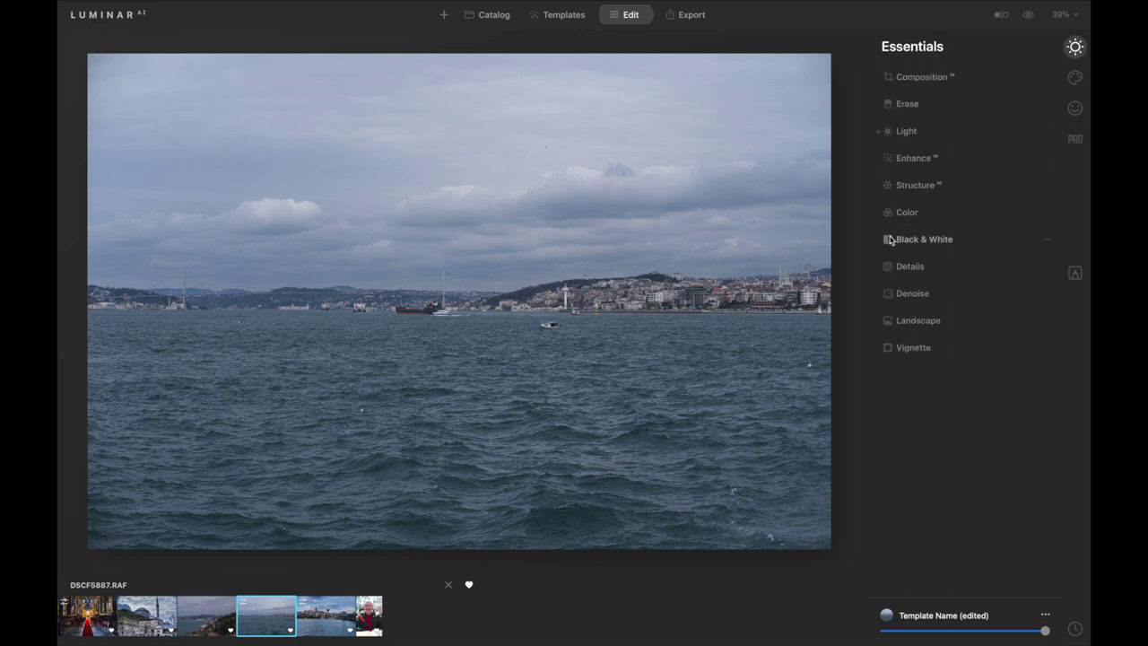
pyautogui.click(909, 160)
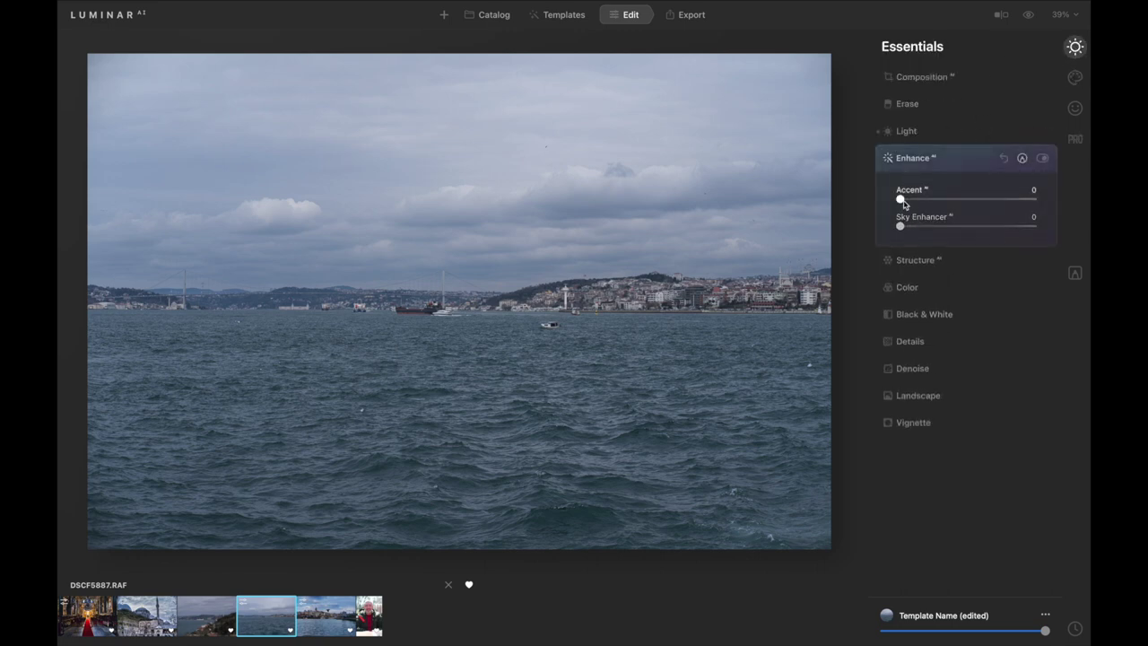
pyautogui.moveTo(902, 200); pyautogui.dragTo(1033, 199)
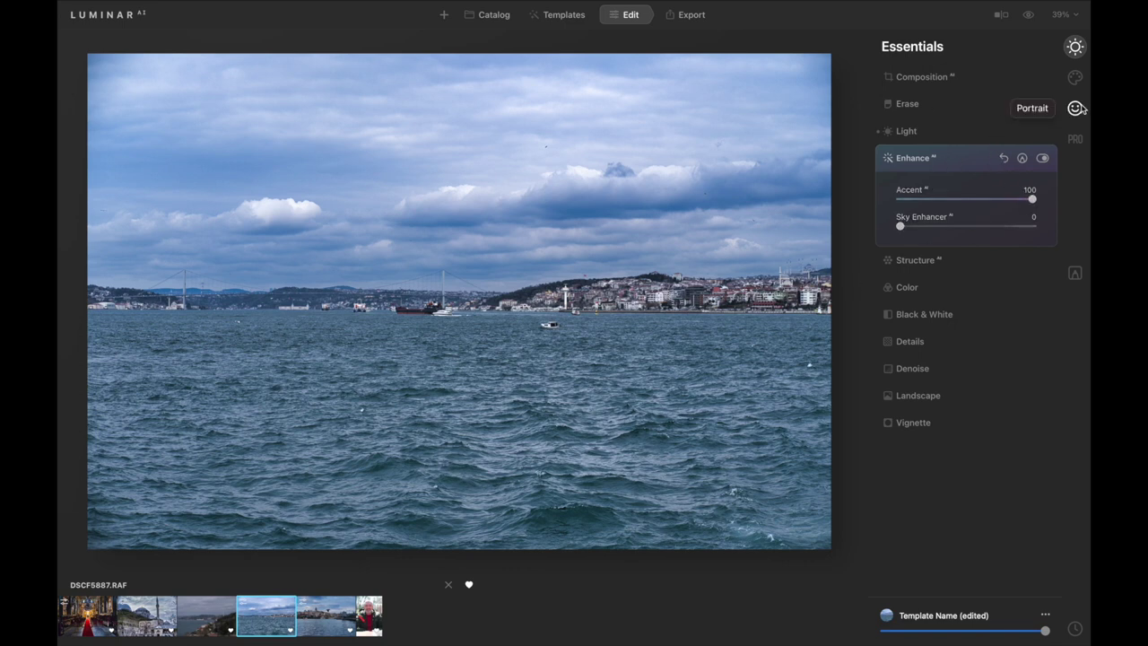
pyautogui.click(1074, 77)
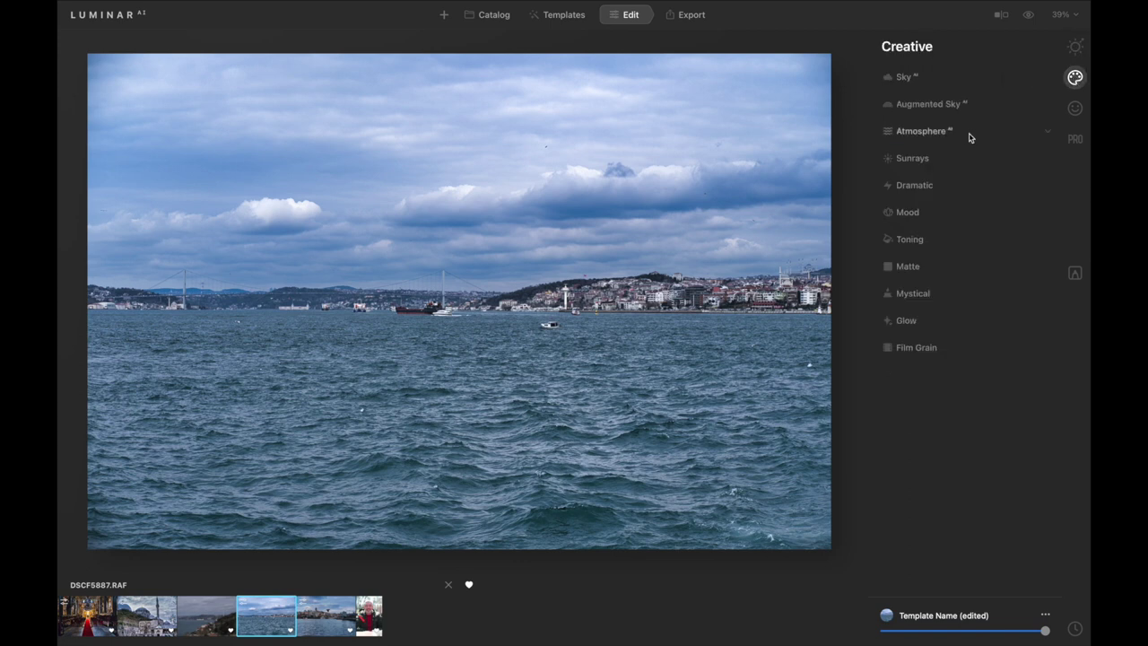
# - Preview Dramatic Sunset 7, 6 and 5, then set the Bosphorus sky to Dramatic Sunset 4
pyautogui.click(908, 79)
pyautogui.click(933, 109)
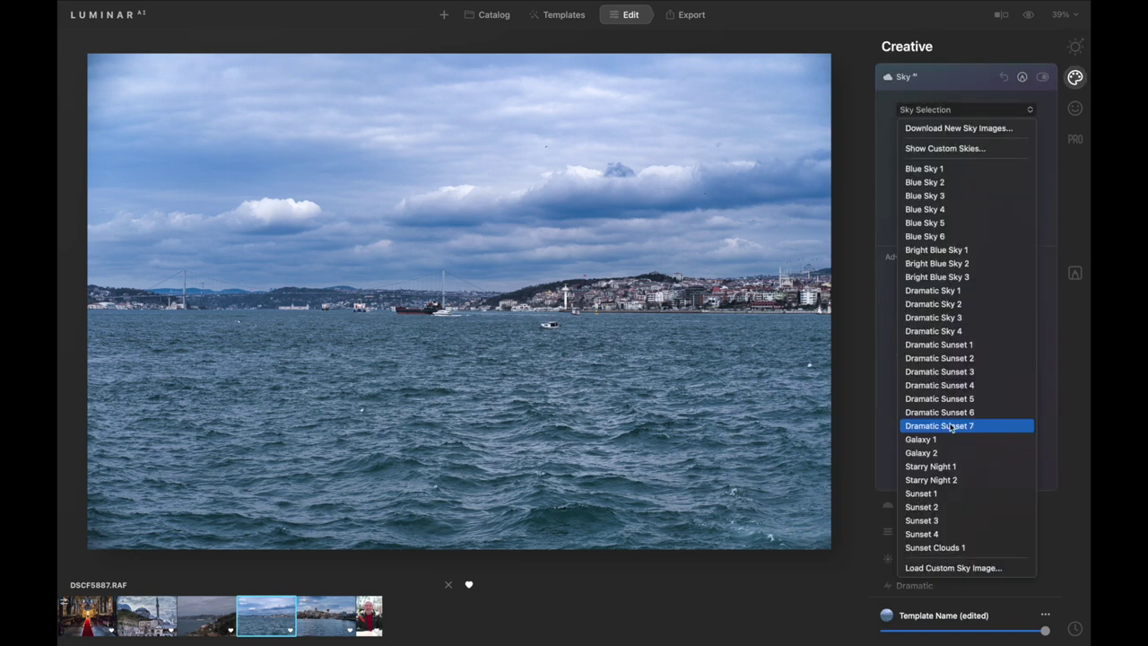
pyautogui.click(950, 427)
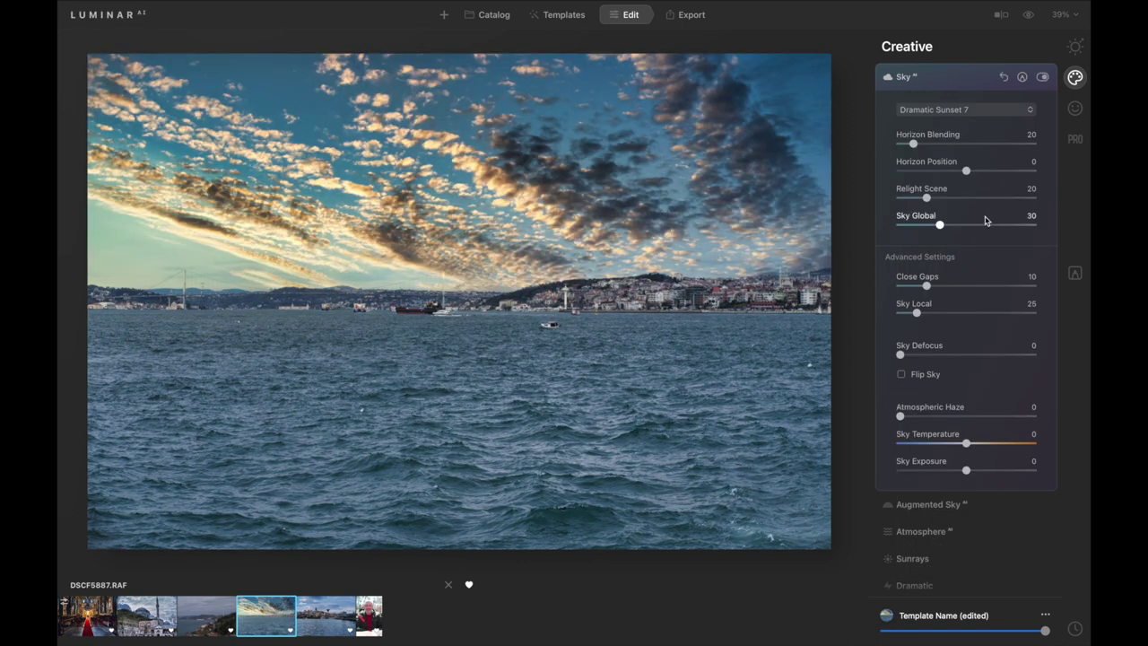
pyautogui.click(977, 111)
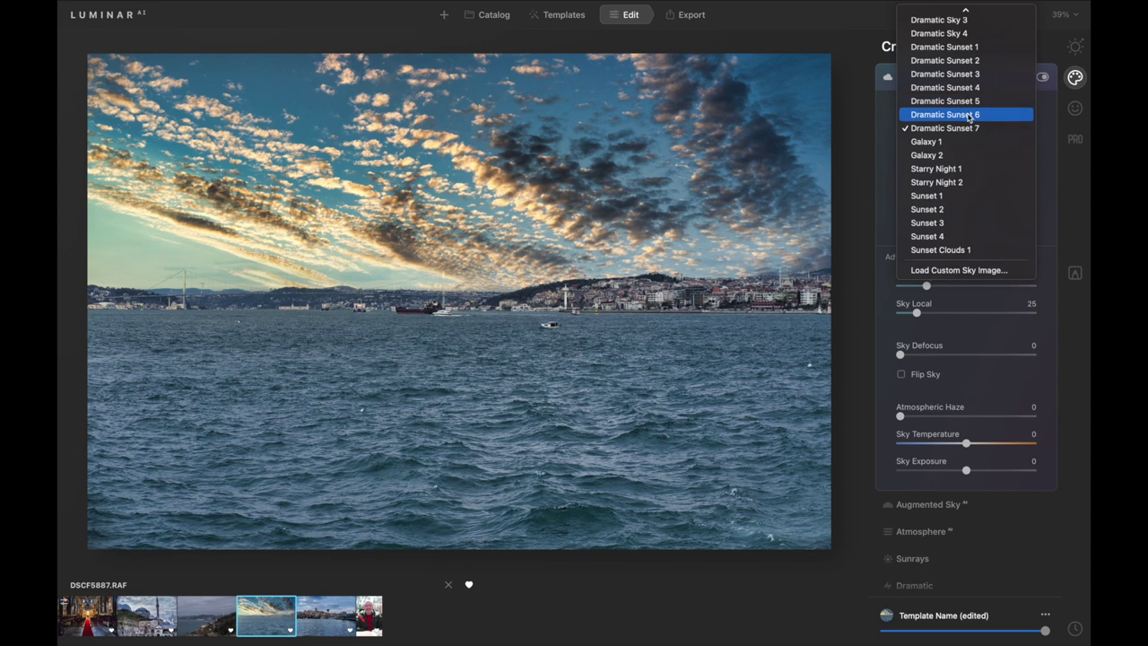
pyautogui.click(969, 115)
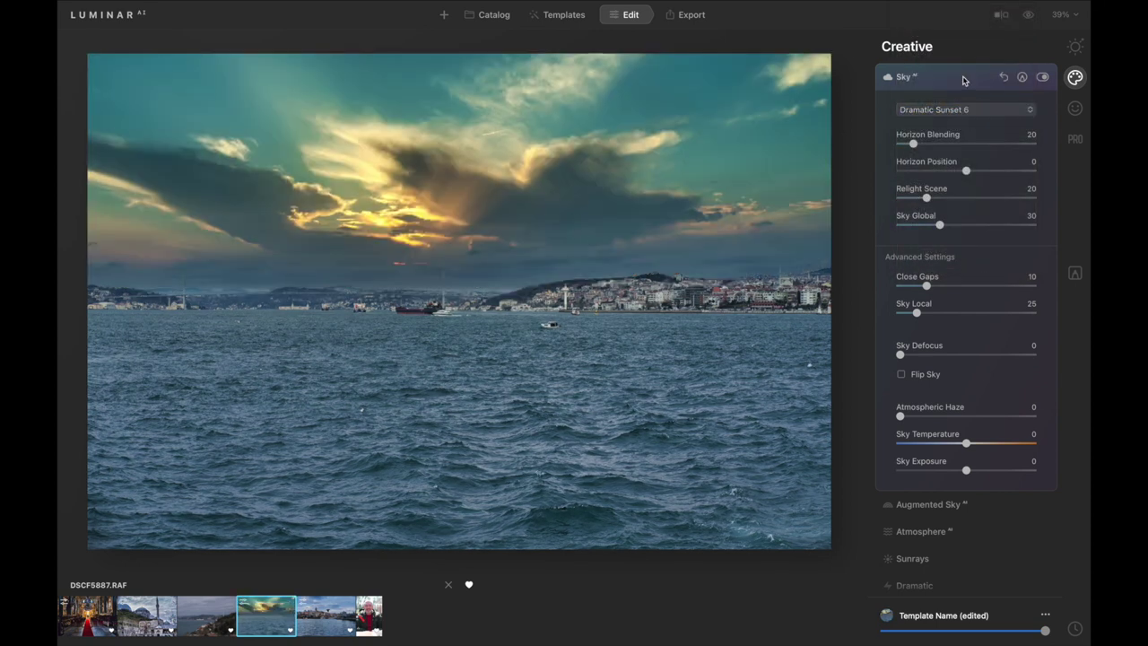
pyautogui.click(959, 110)
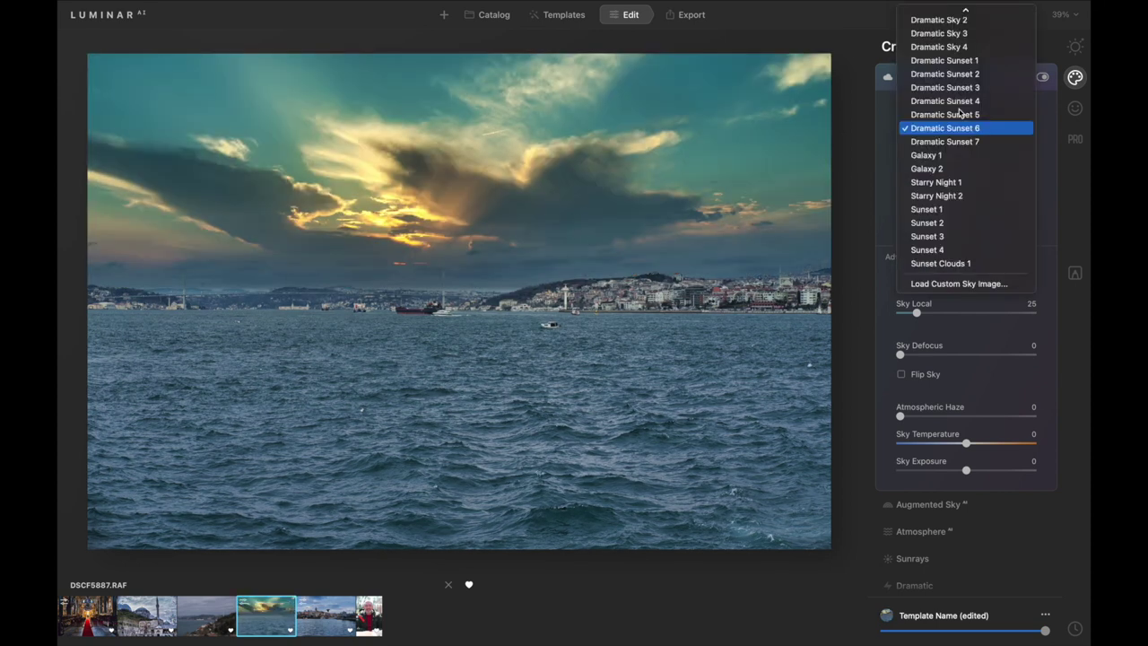
pyautogui.click(959, 114)
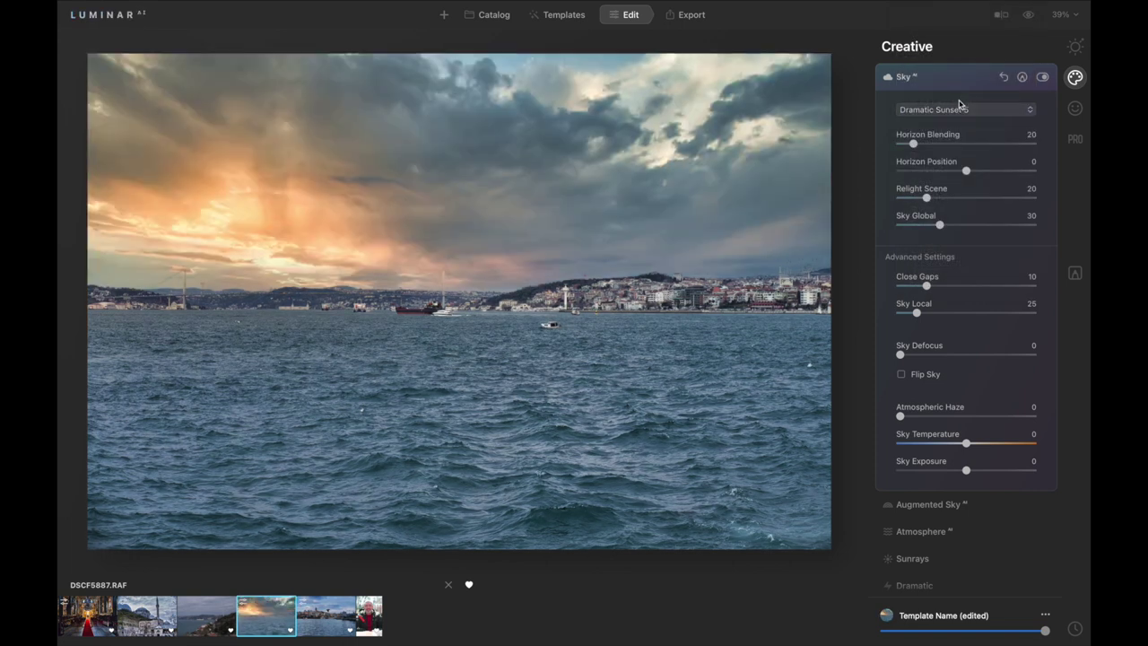
pyautogui.click(956, 113)
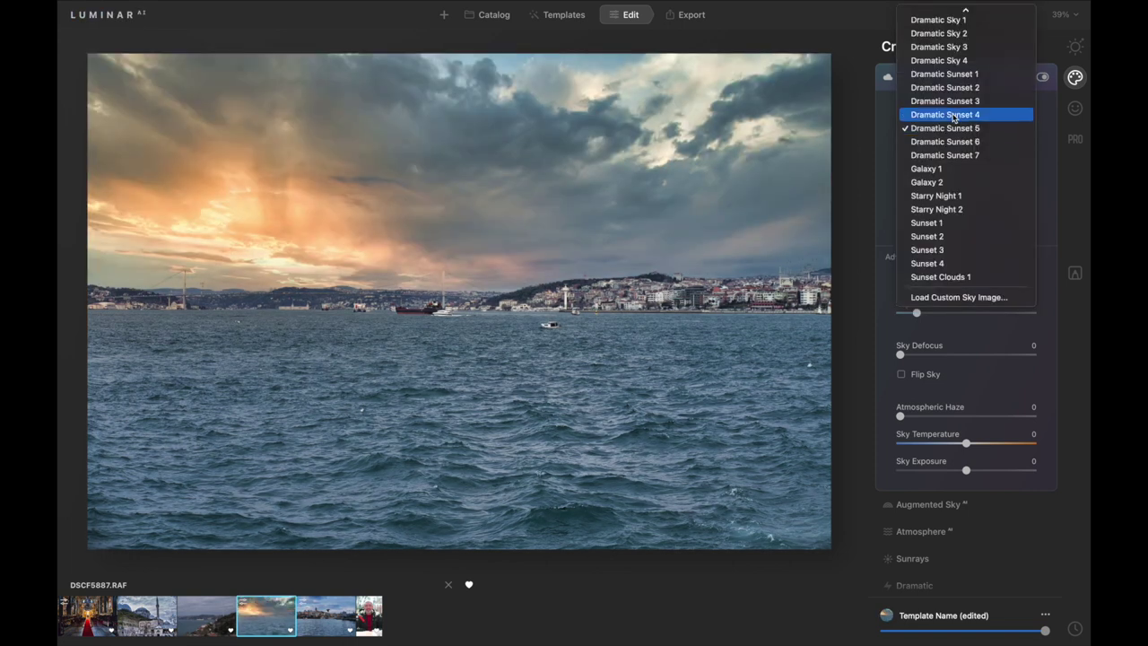
pyautogui.click(953, 114)
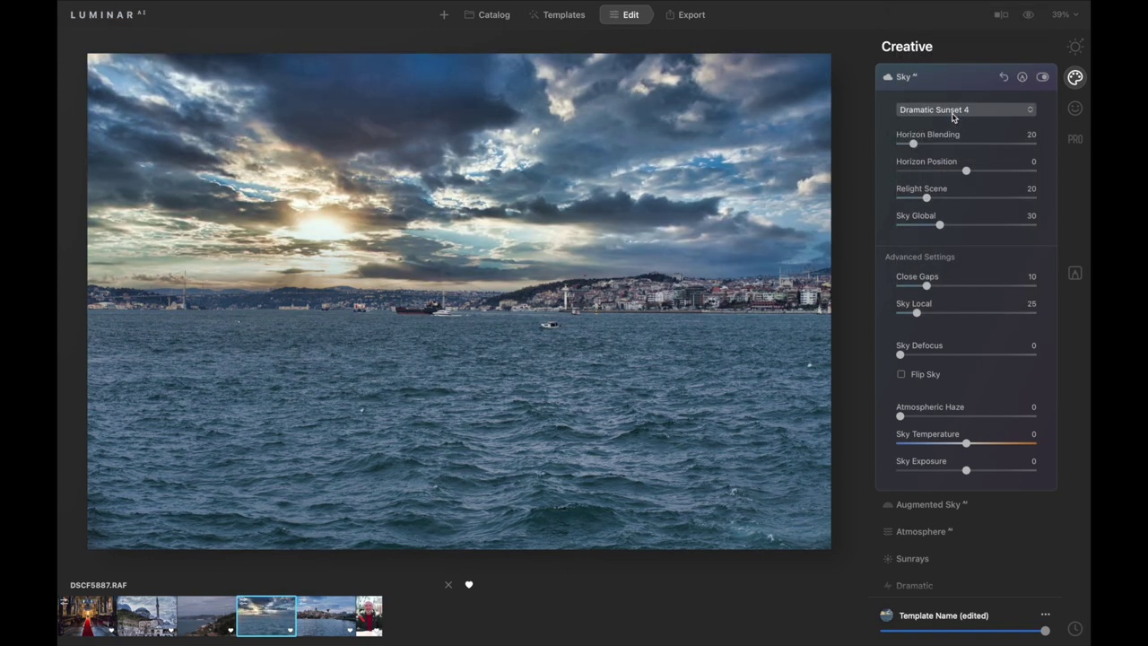
pyautogui.press('z')
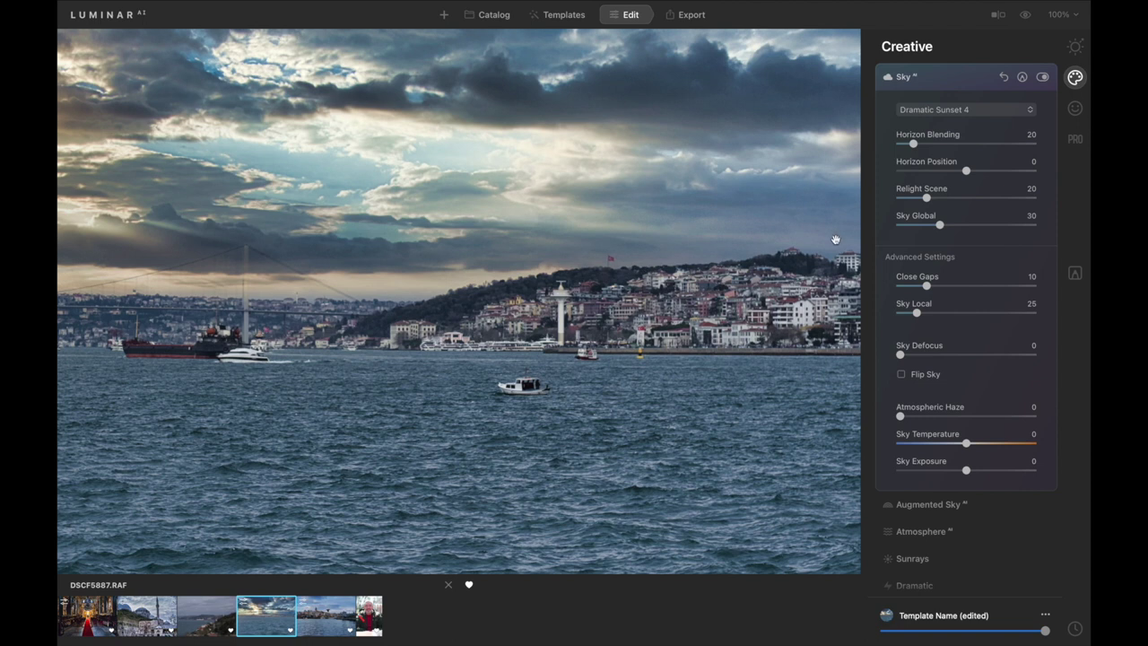
# - Experiment with Horizon Blending and Horizon Position, returning them to 20 and 0
pyautogui.moveTo(914, 145); pyautogui.dragTo(1072, 149)
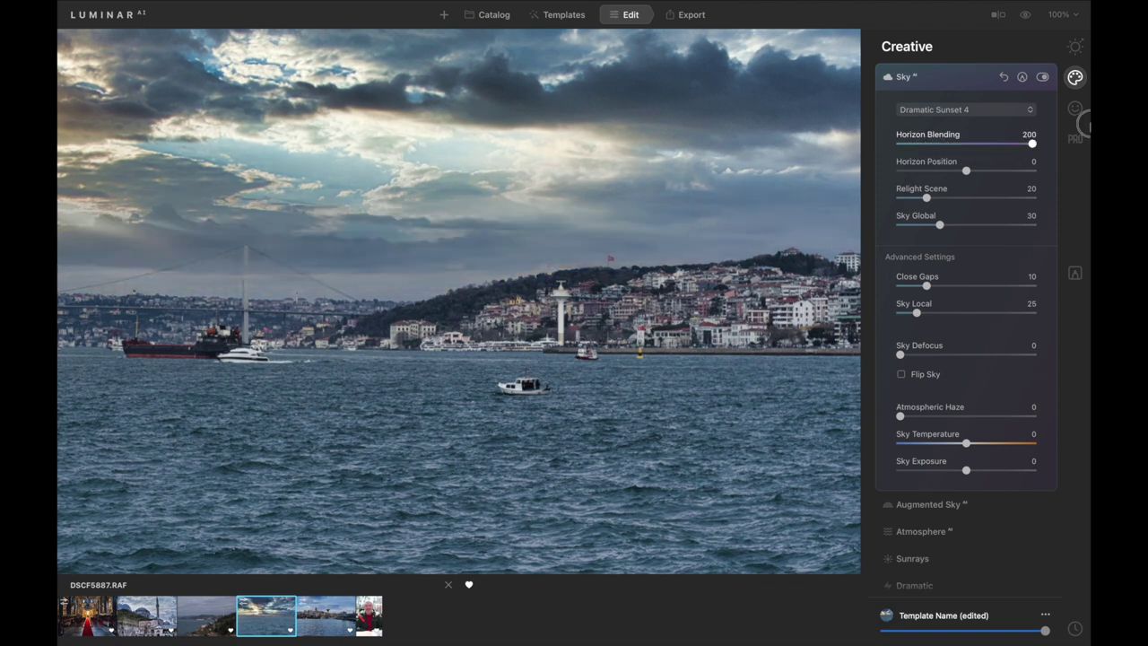
pyautogui.moveTo(1033, 144); pyautogui.dragTo(913, 146)
pyautogui.click(817, 225)
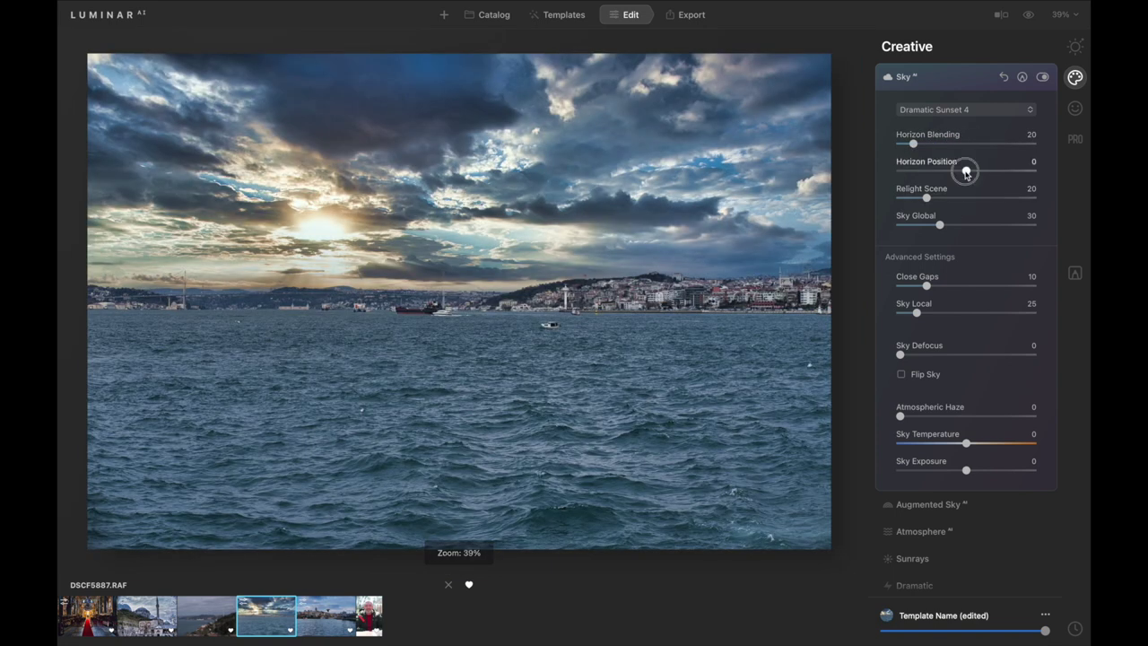
pyautogui.moveTo(966, 170); pyautogui.dragTo(1032, 170)
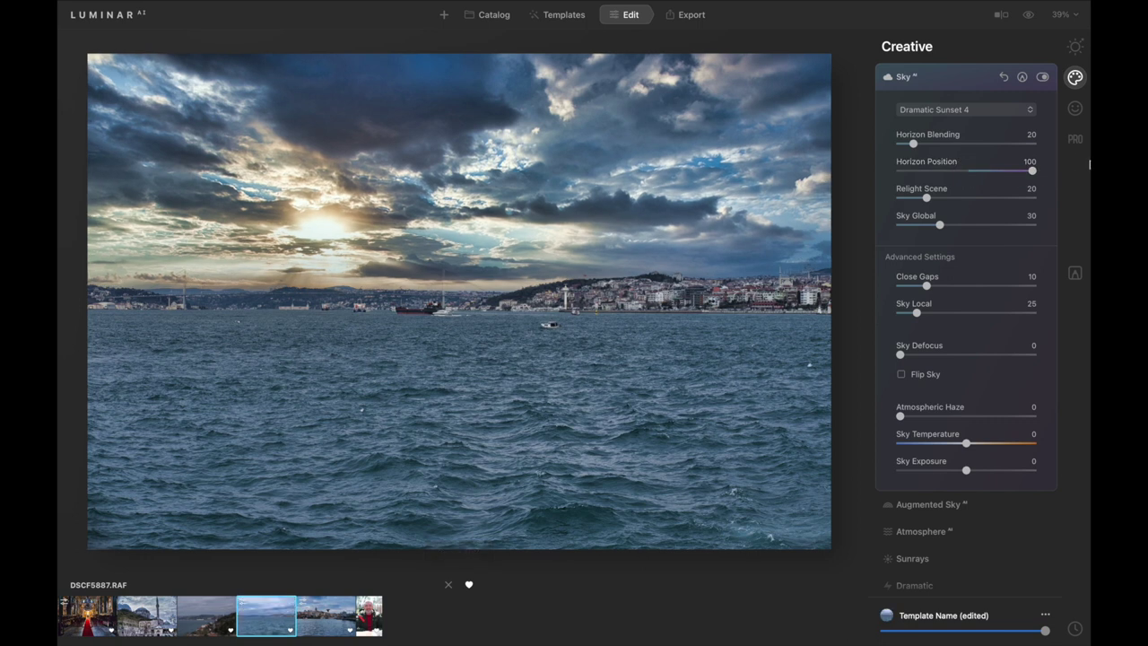
pyautogui.press('\\')
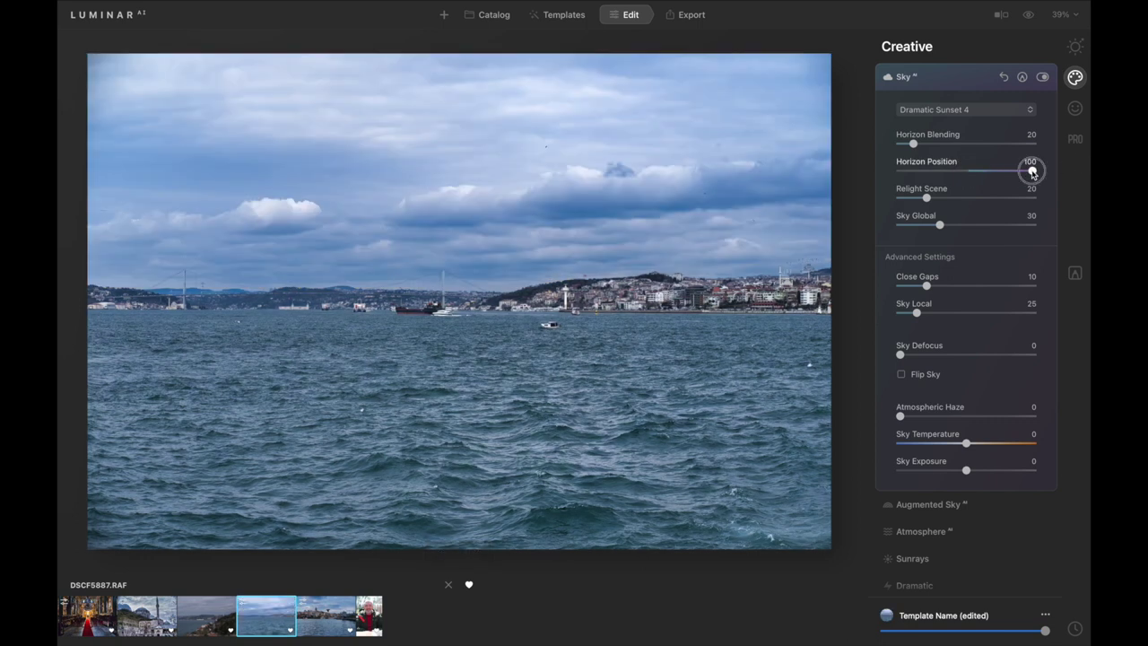
pyautogui.moveTo(1031, 169); pyautogui.dragTo(897, 171)
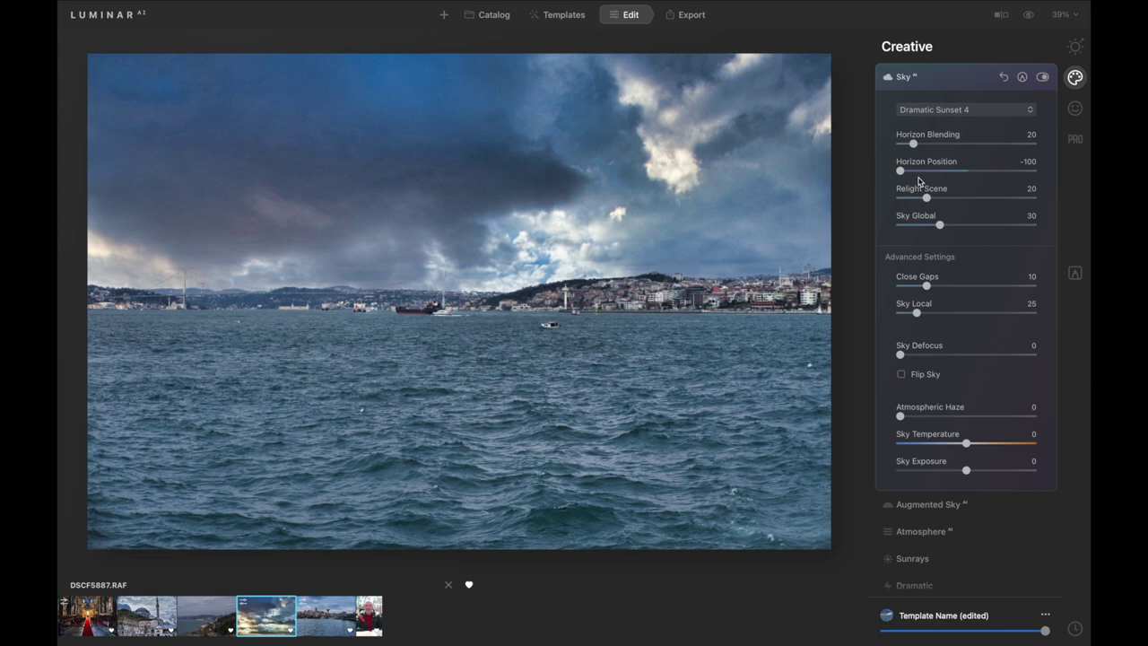
pyautogui.doubleClick(900, 172)
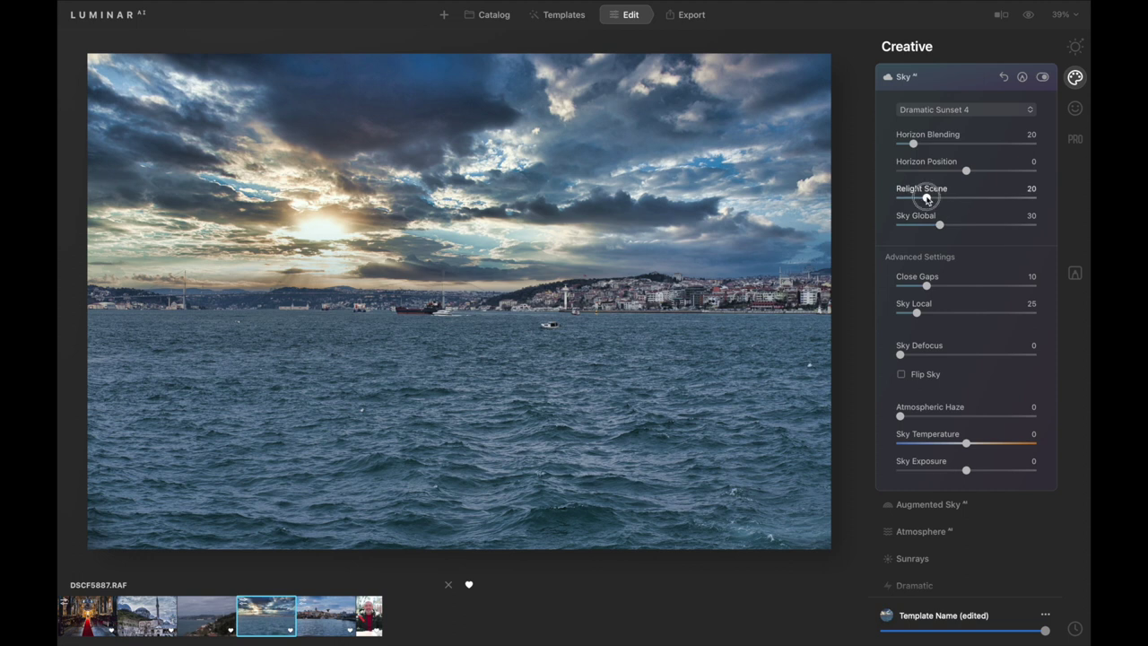
# - Test Scene Relighting and Close Gaps, set Sky Global to 30 and reset Sky Local to 25
pyautogui.moveTo(927, 197)
pyautogui.mouseDown()
pyautogui.moveTo(1050, 188)
pyautogui.moveTo(927, 198)
pyautogui.moveTo(1036, 224)
pyautogui.mouseUp()
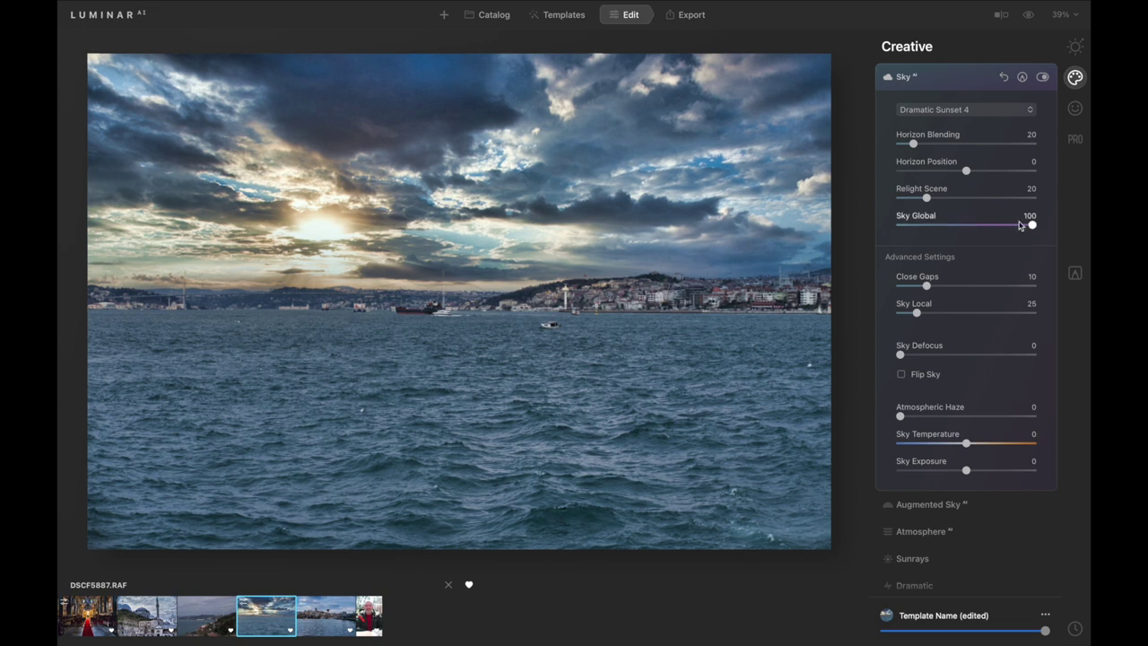
pyautogui.moveTo(1034, 226); pyautogui.dragTo(940, 224)
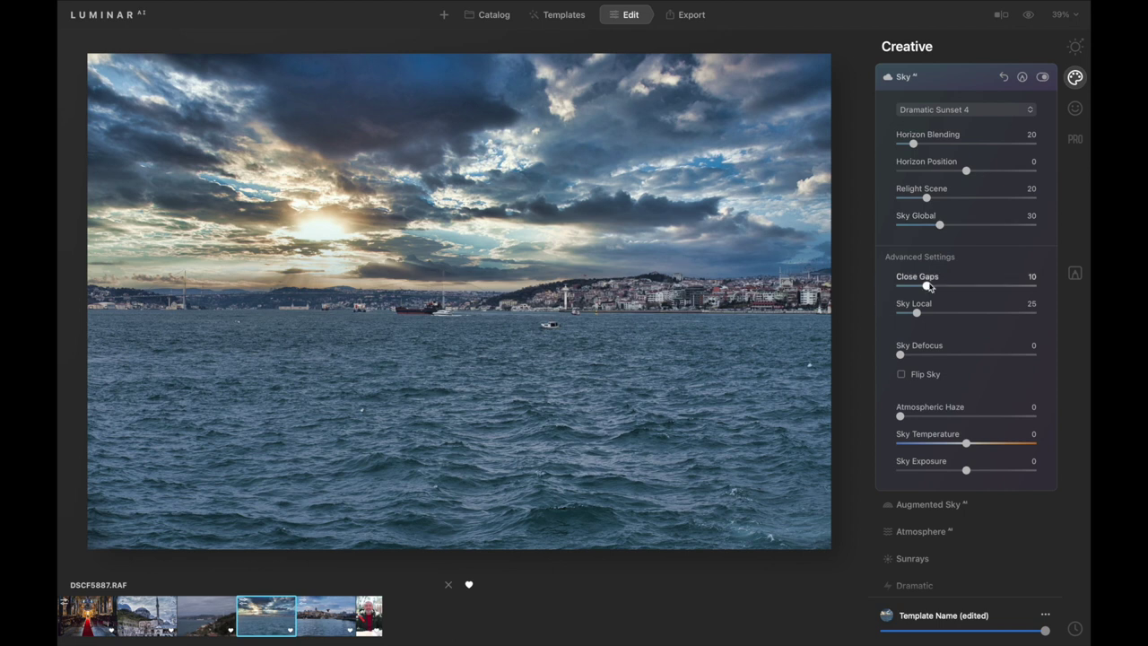
pyautogui.moveTo(940, 287); pyautogui.dragTo(1067, 278)
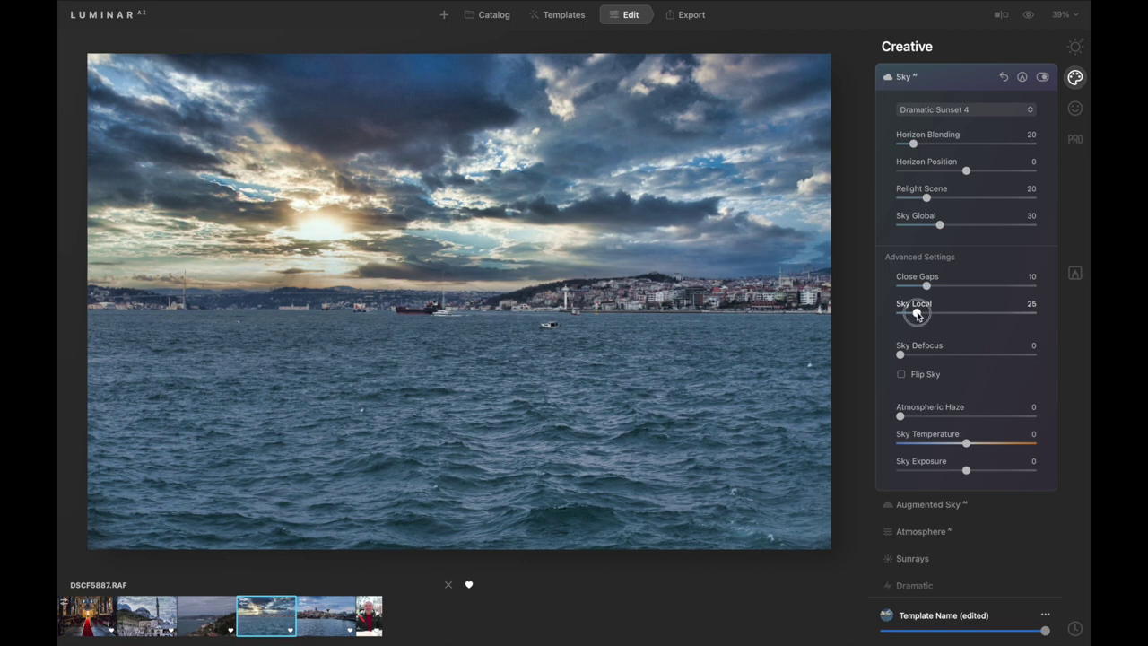
pyautogui.moveTo(915, 312); pyautogui.dragTo(1087, 305)
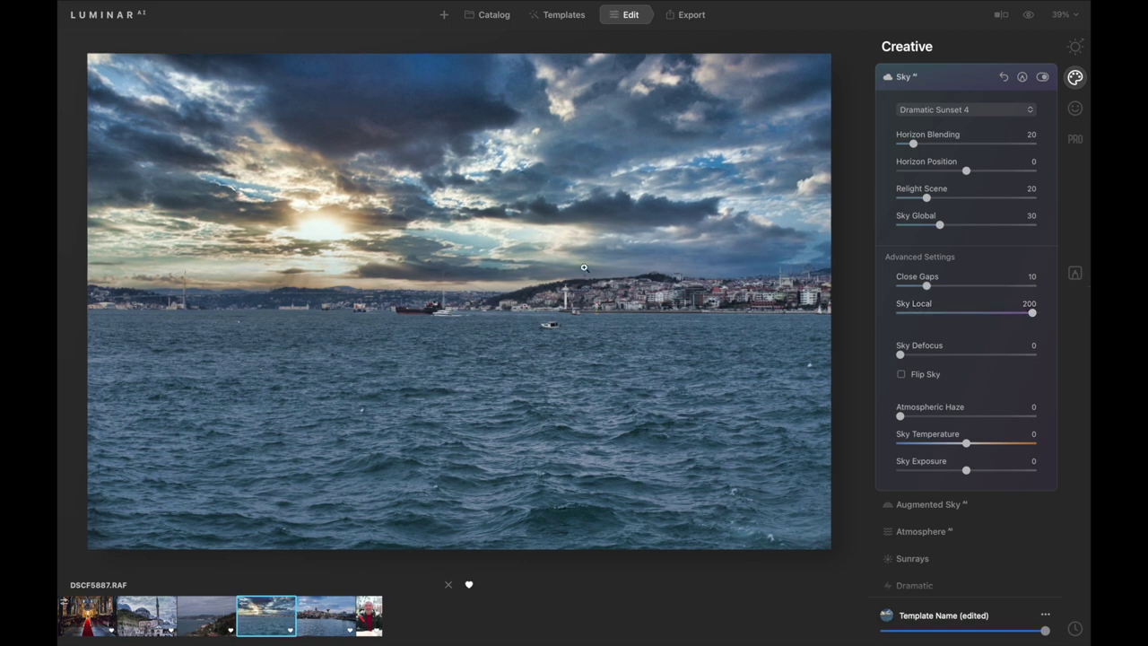
pyautogui.doubleClick(1032, 312)
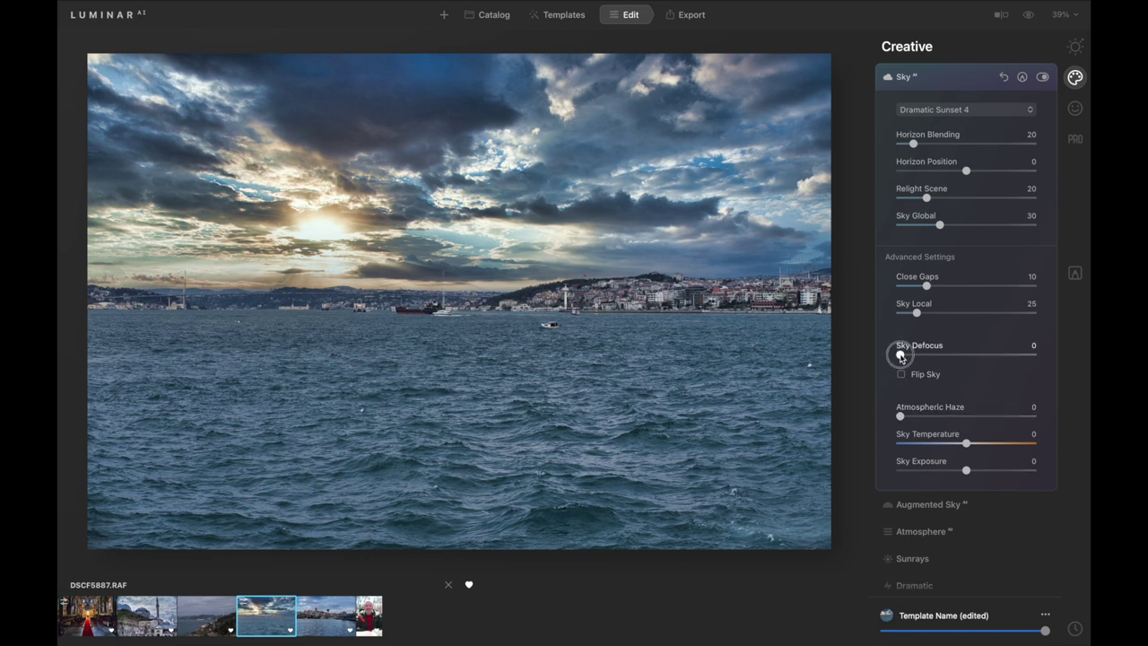
# - Try sky blur and atmospheric haze, then set Sky Temperature -12 and Sky Exposure about -55
pyautogui.moveTo(901, 355)
pyautogui.mouseDown()
pyautogui.moveTo(1027, 354)
pyautogui.moveTo(820, 360)
pyautogui.mouseUp()
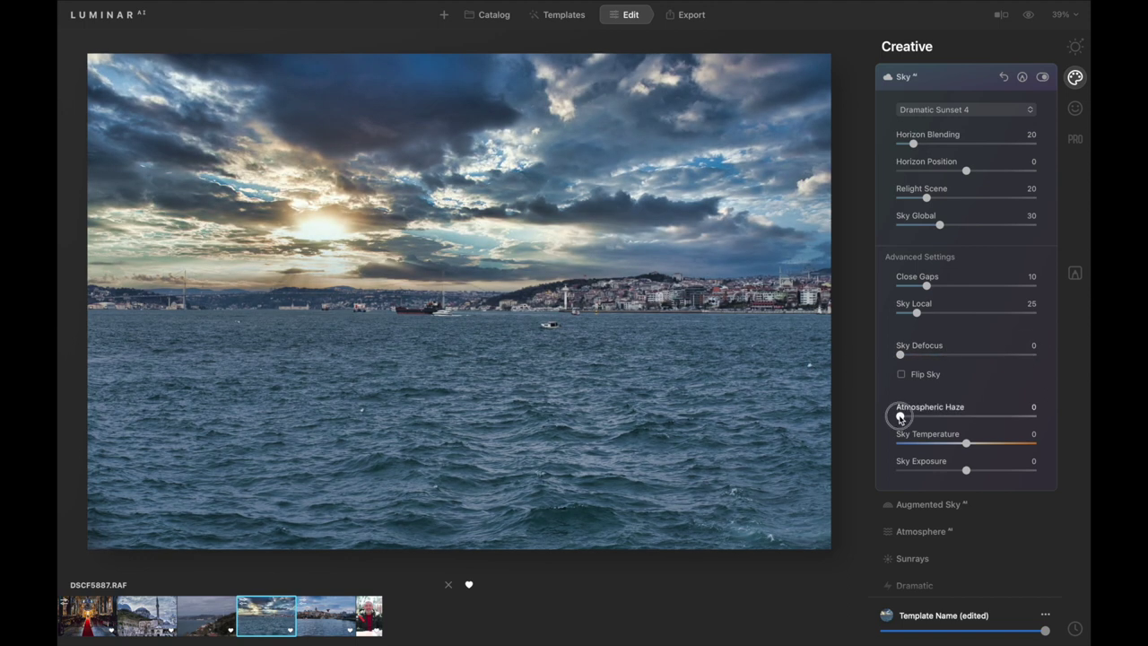
pyautogui.moveTo(899, 416); pyautogui.dragTo(984, 411)
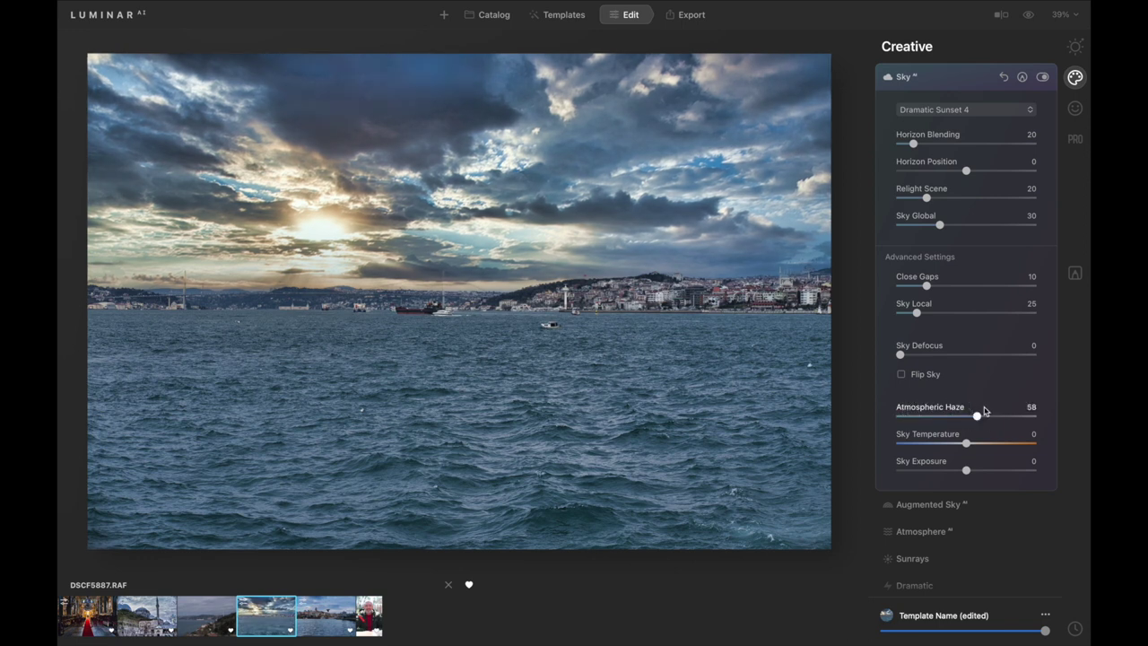
pyautogui.moveTo(977, 418); pyautogui.dragTo(799, 403)
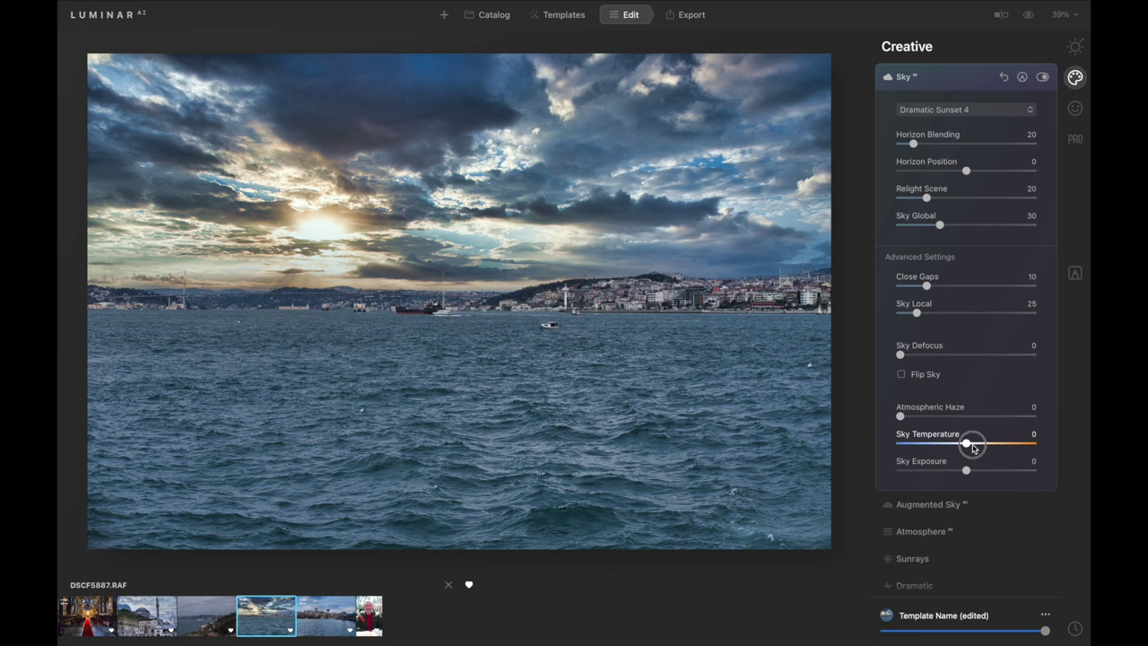
pyautogui.moveTo(967, 443); pyautogui.dragTo(1076, 443)
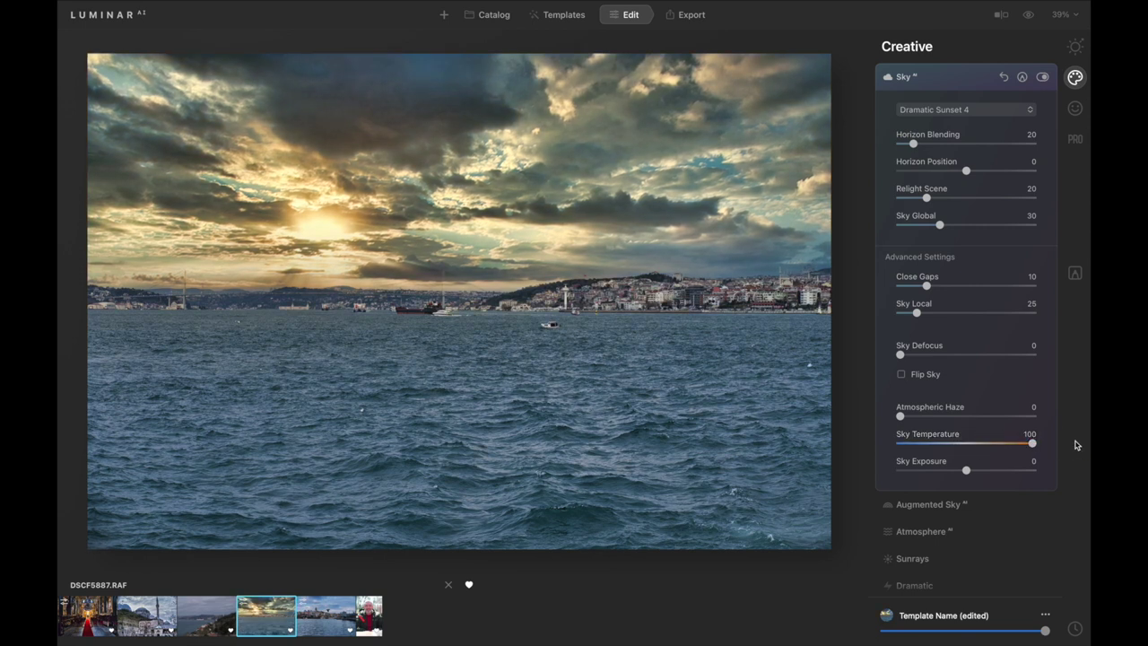
pyautogui.moveTo(1032, 443)
pyautogui.mouseDown()
pyautogui.moveTo(958, 443)
pyautogui.moveTo(903, 466)
pyautogui.moveTo(857, 458)
pyautogui.moveTo(1076, 456)
pyautogui.moveTo(765, 460)
pyautogui.mouseUp()
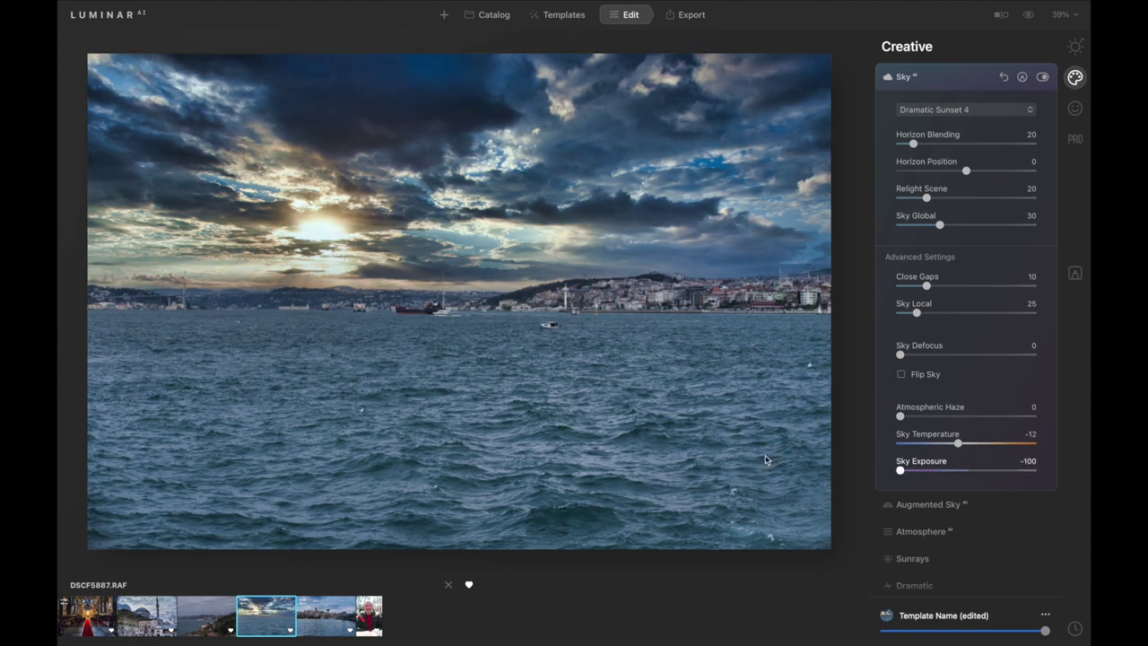
pyautogui.moveTo(900, 469); pyautogui.dragTo(928, 472)
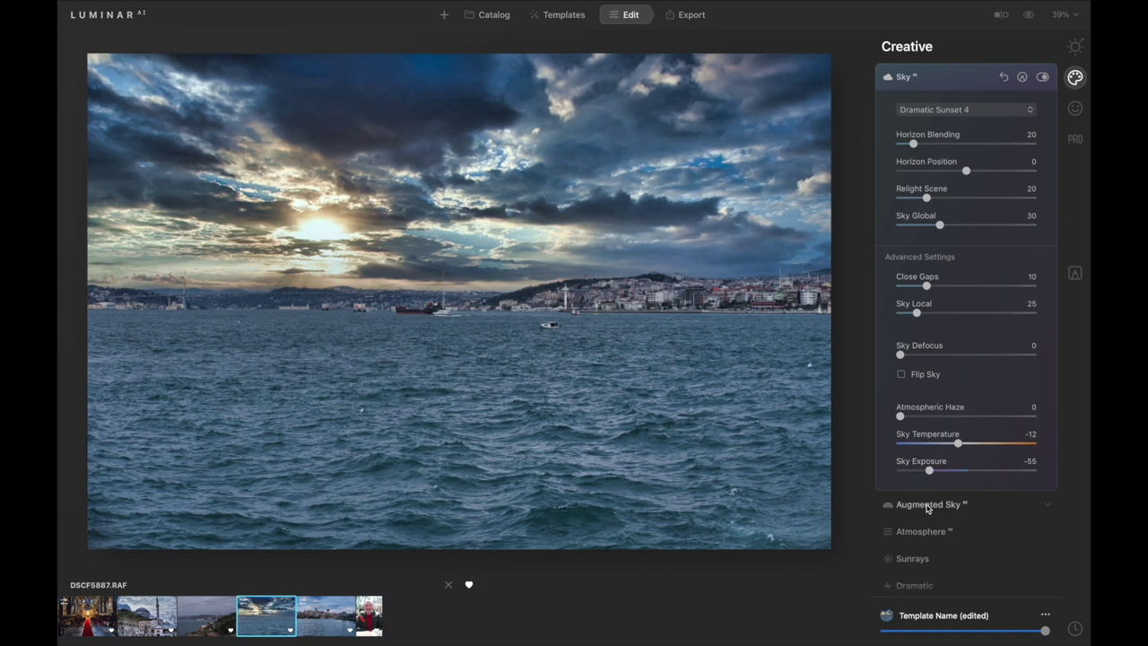
# - Add Aurora 1 in Augmented Sky, then swap it for Balloon 1
pyautogui.click(928, 505)
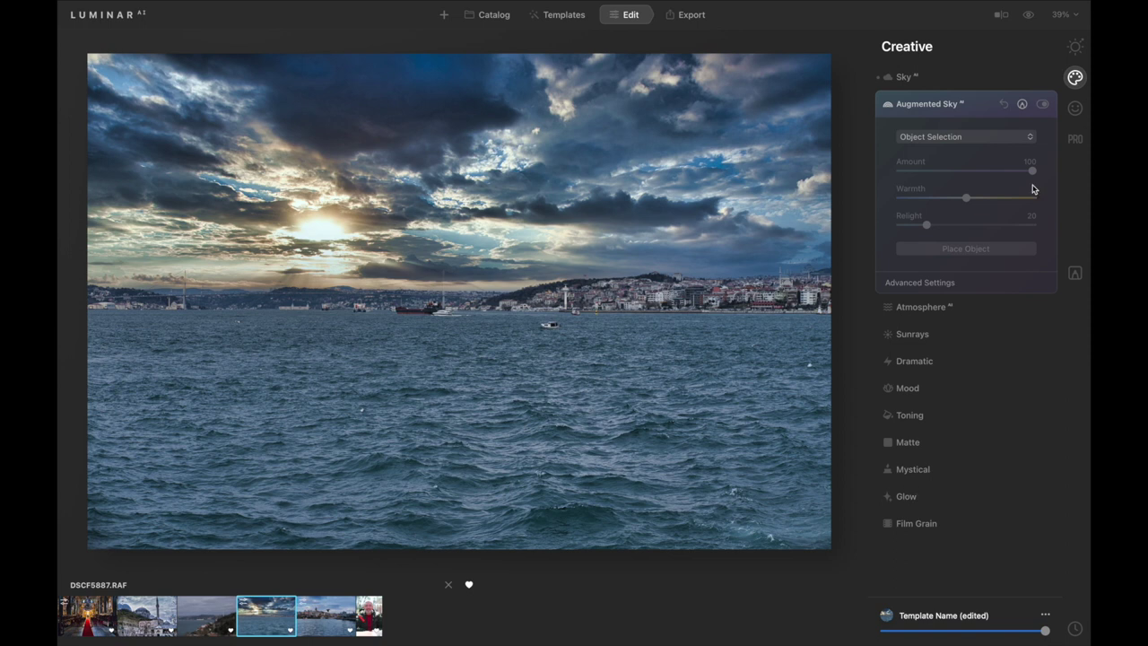
pyautogui.click(967, 139)
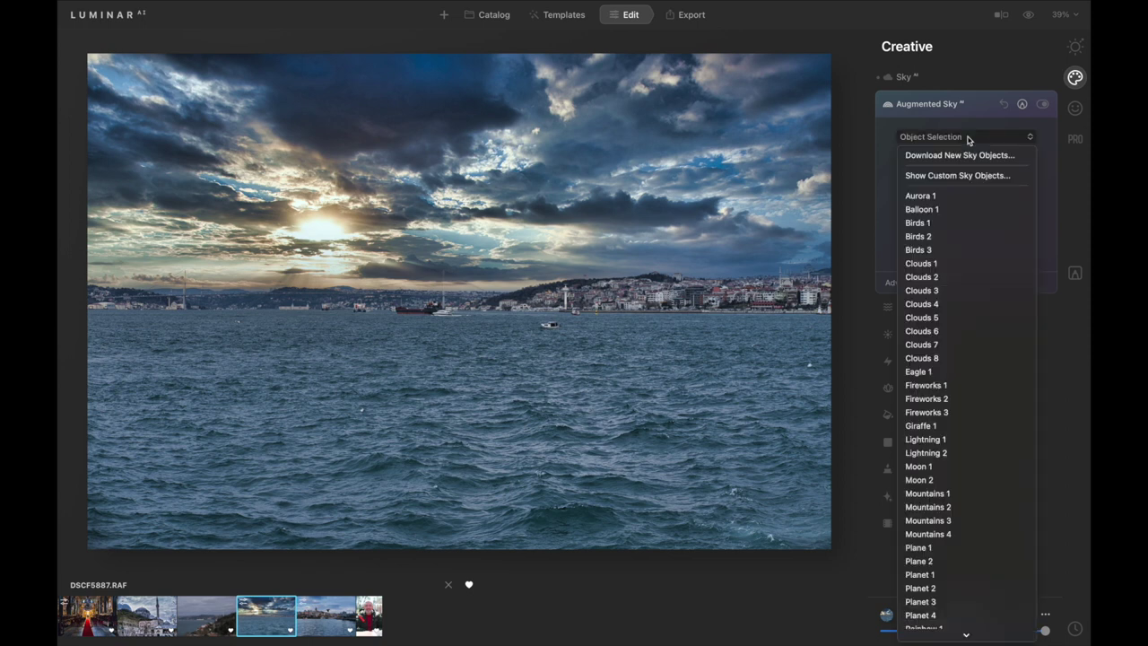
pyautogui.click(929, 196)
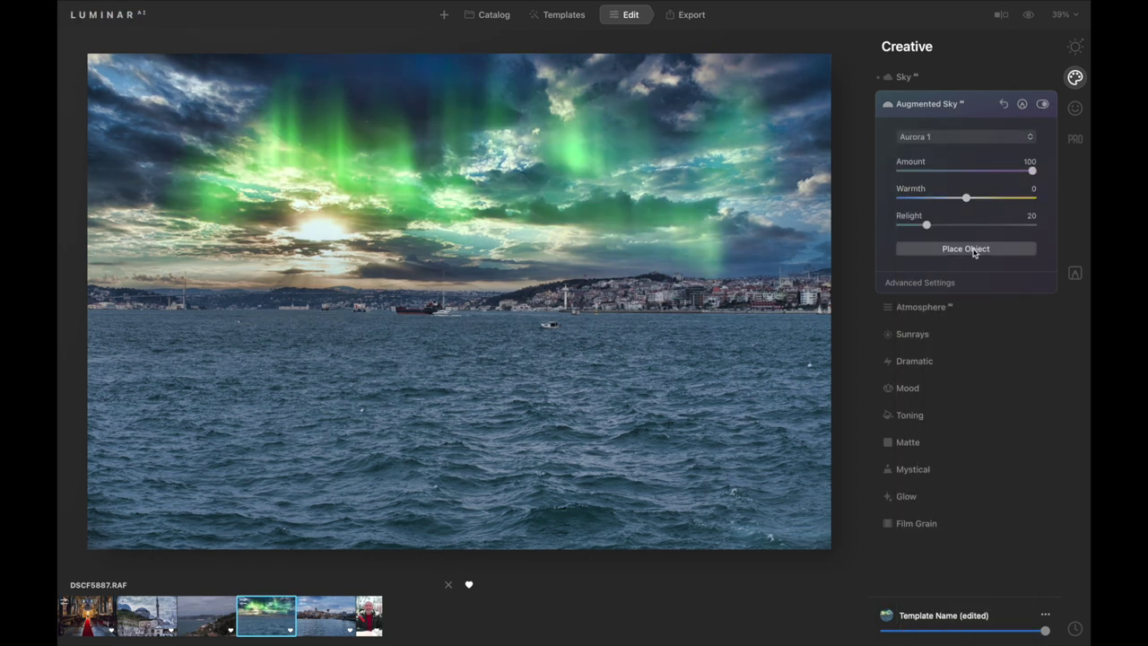
pyautogui.click(957, 137)
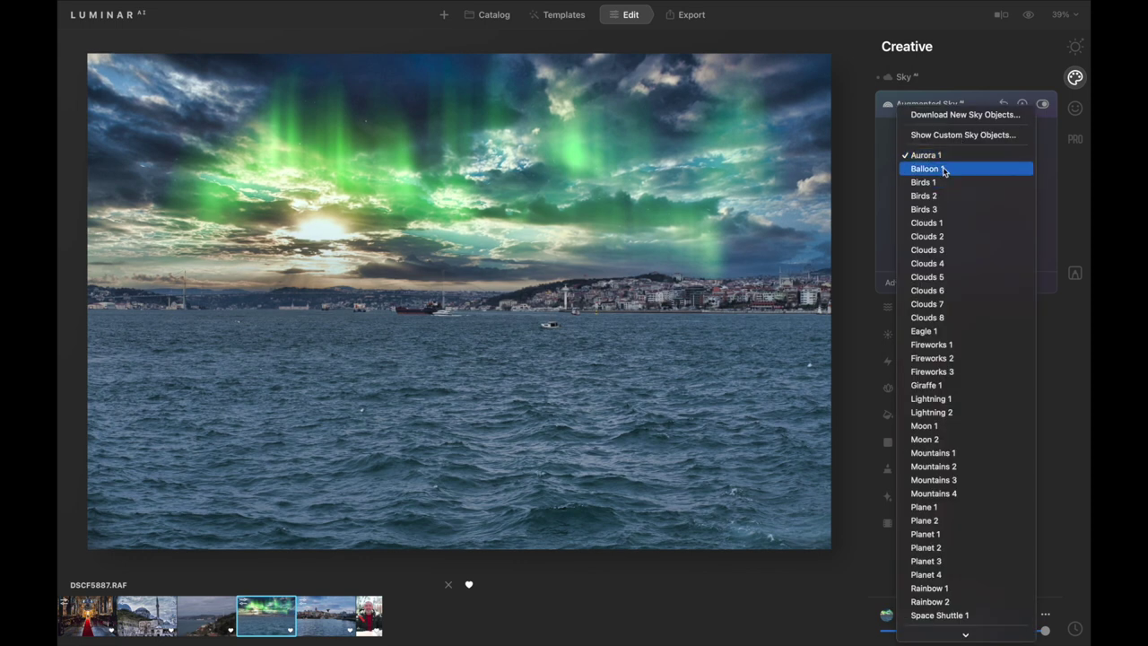
pyautogui.click(943, 168)
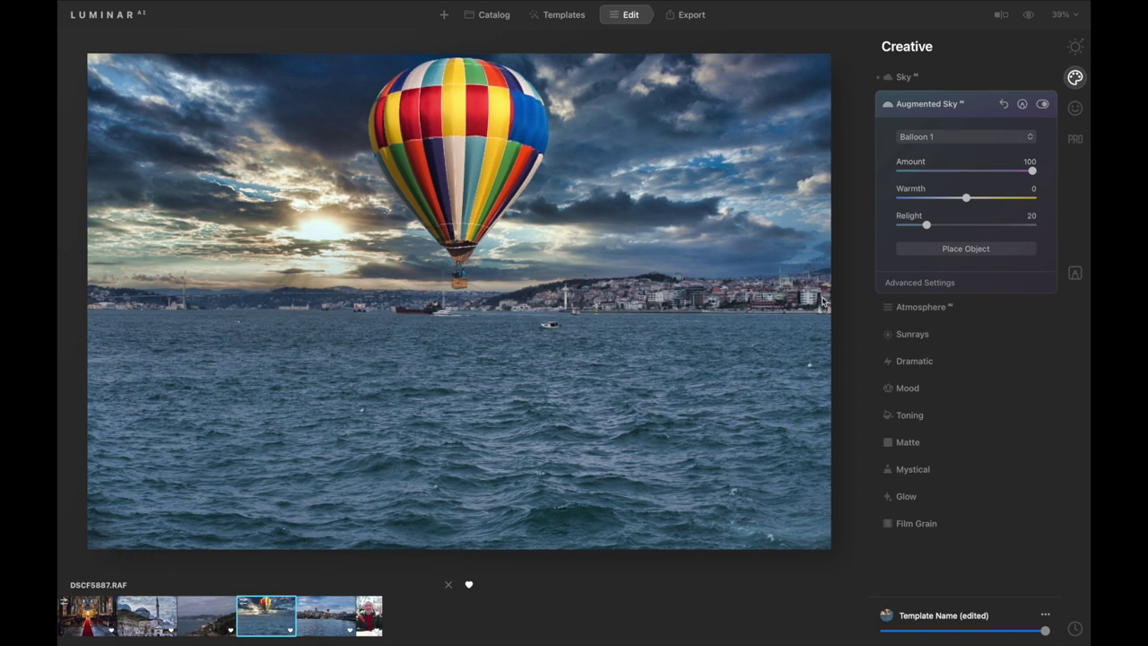
# - Move the balloon upper-left with Warmth -96, then replace it with the Birds 1 flock
pyautogui.click(960, 251)
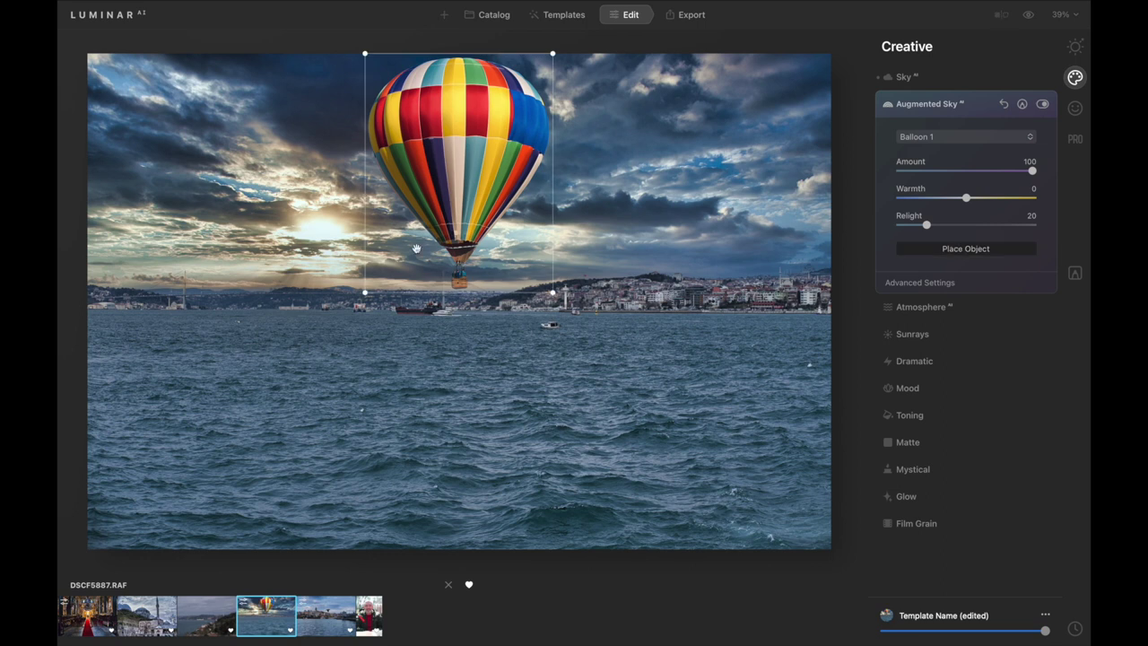
pyautogui.moveTo(450, 160); pyautogui.dragTo(180, 170)
pyautogui.moveTo(1032, 192); pyautogui.dragTo(897, 193)
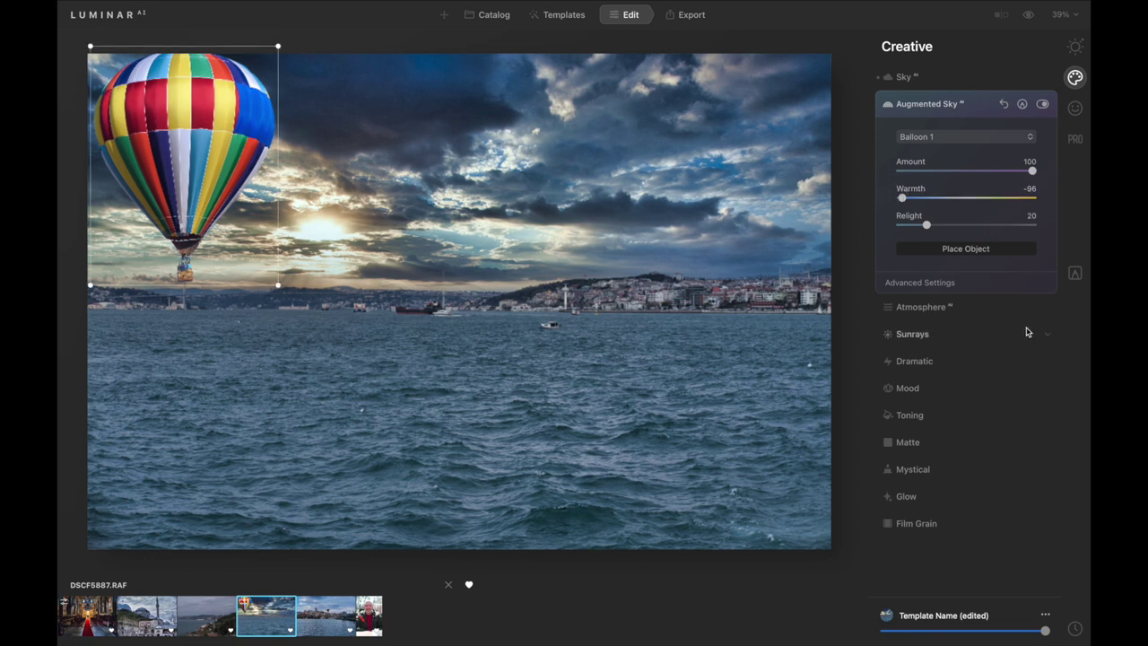
pyautogui.moveTo(926, 224); pyautogui.dragTo(932, 221)
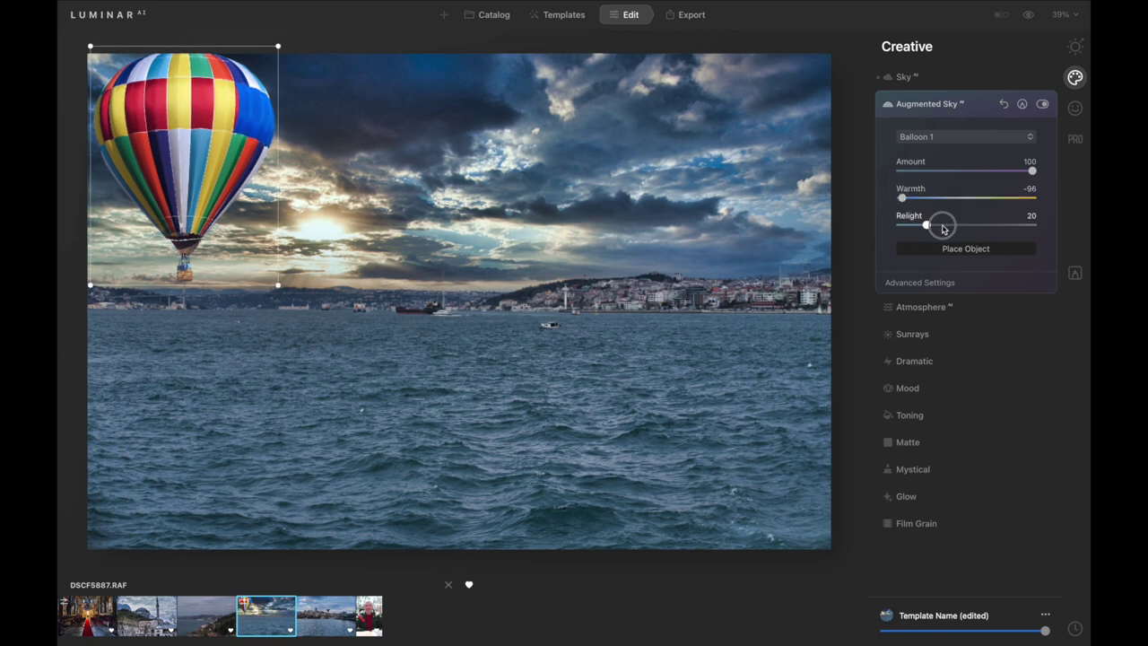
pyautogui.click(966, 136)
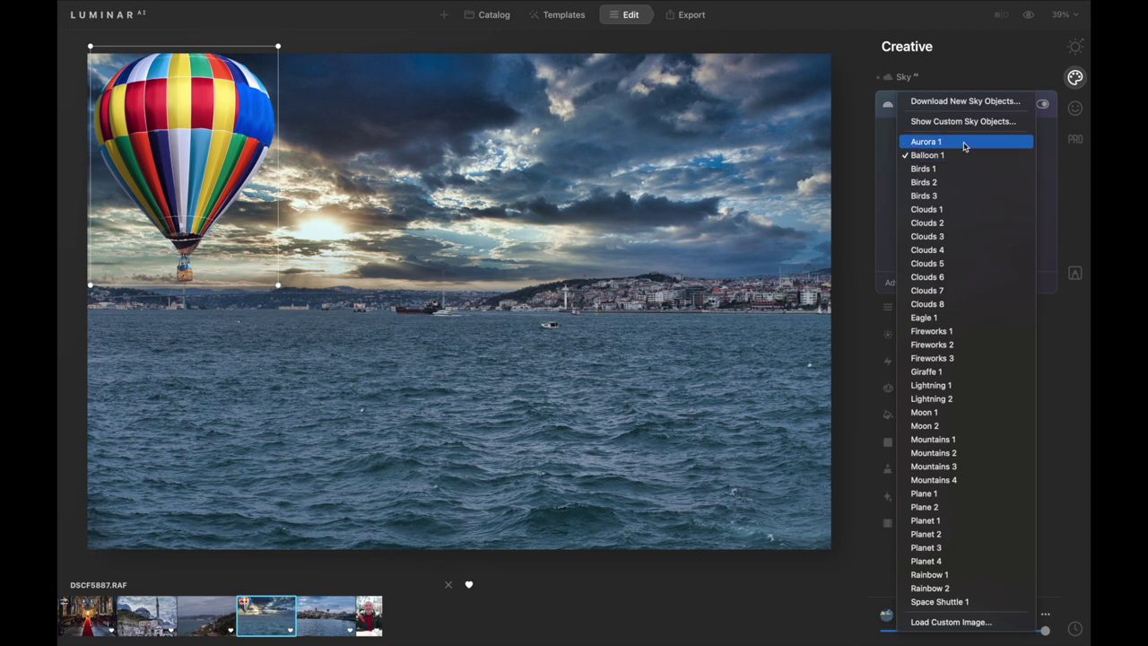
pyautogui.click(945, 169)
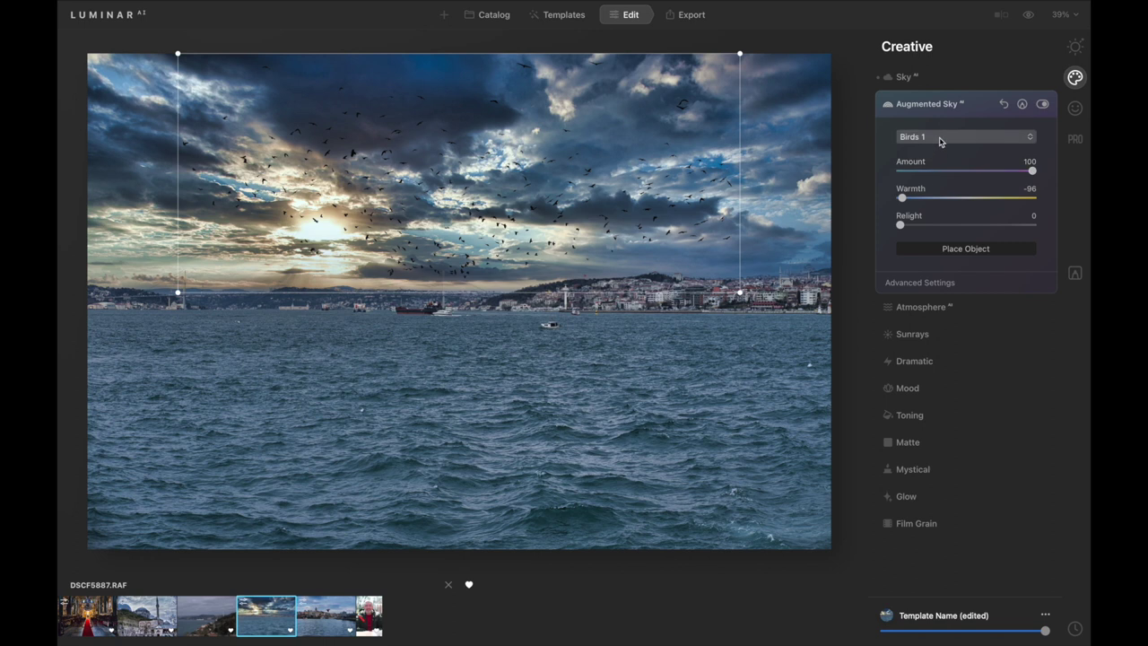
# - Keep Birds 1 as the sky object and stretch the flock wider, further left and lower
pyautogui.click(940, 140)
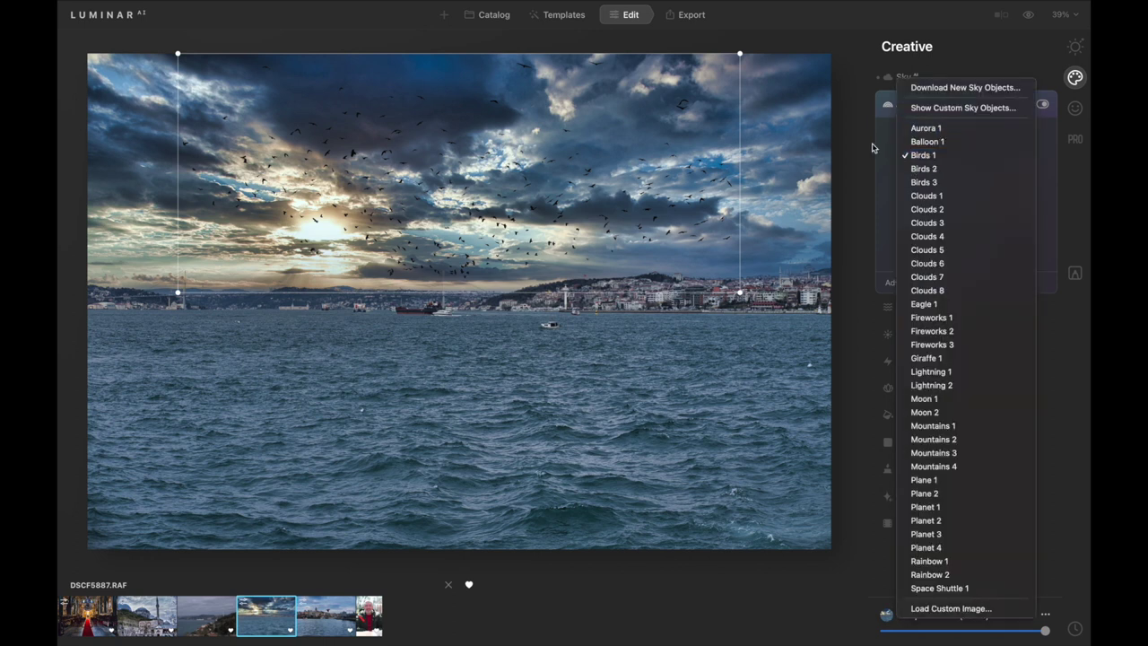
pyautogui.click(743, 292)
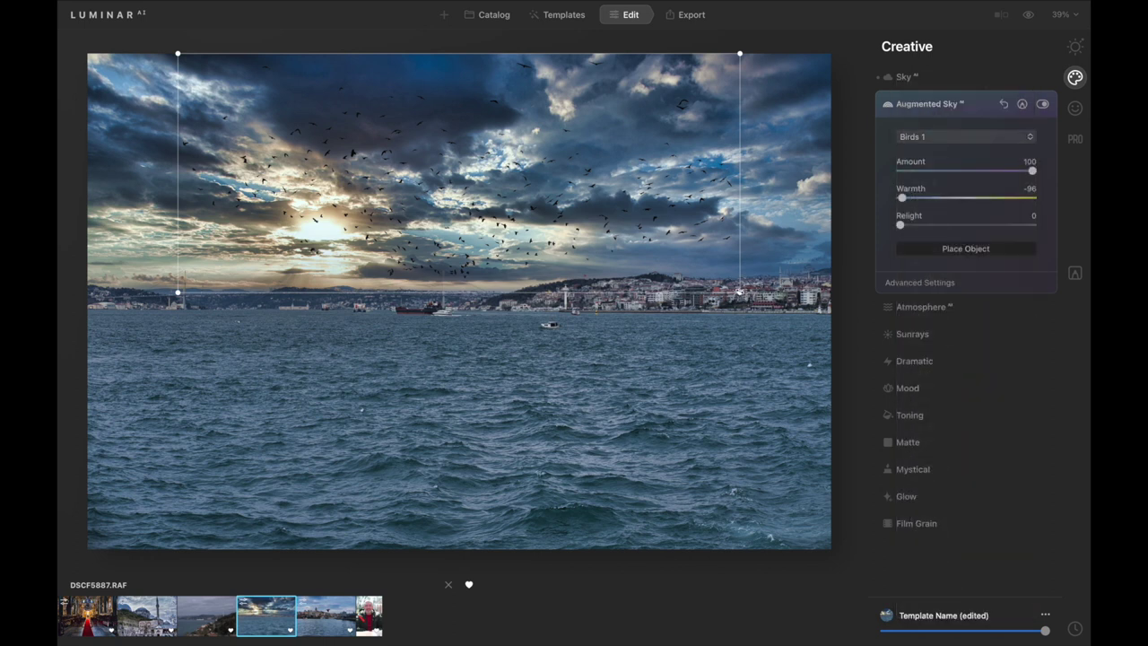
pyautogui.moveTo(740, 292); pyautogui.dragTo(824, 327)
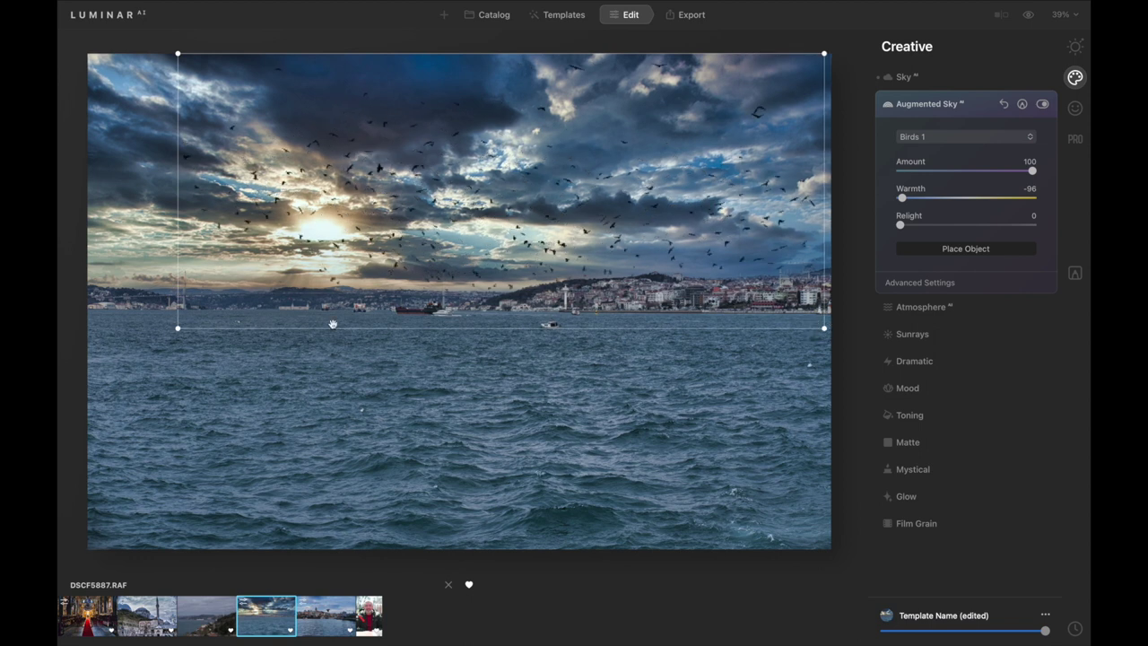
pyautogui.moveTo(177, 328); pyautogui.dragTo(65, 393)
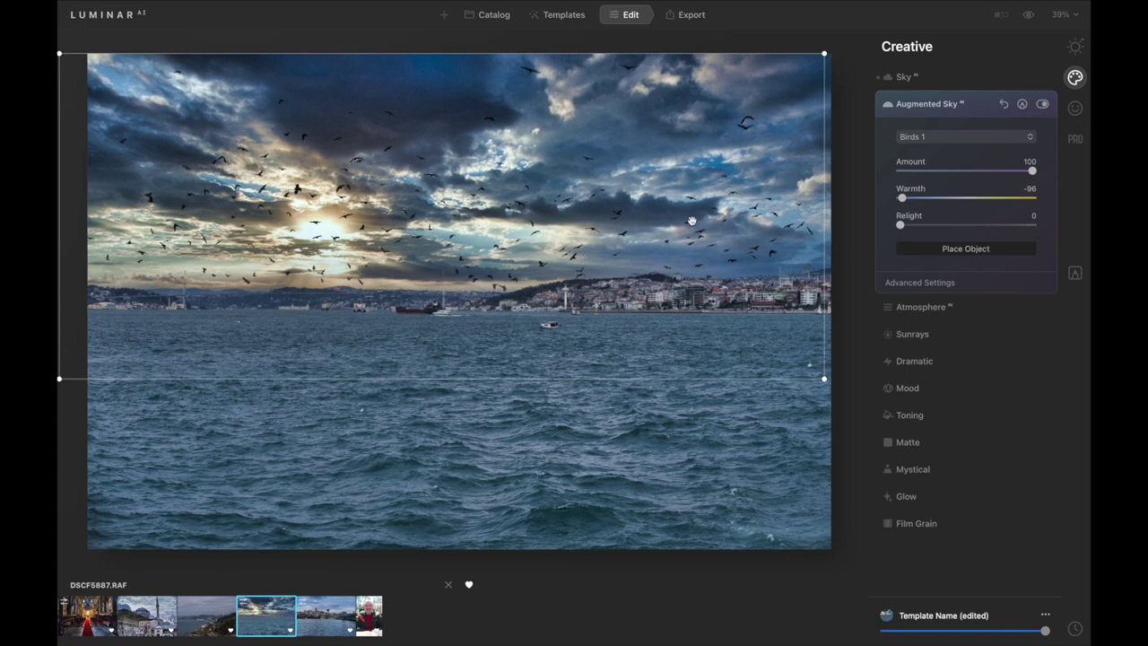
# - Try Birds 2, then Fireworks 1 moved to the right of the sky, then Giraffe 1
pyautogui.click(956, 137)
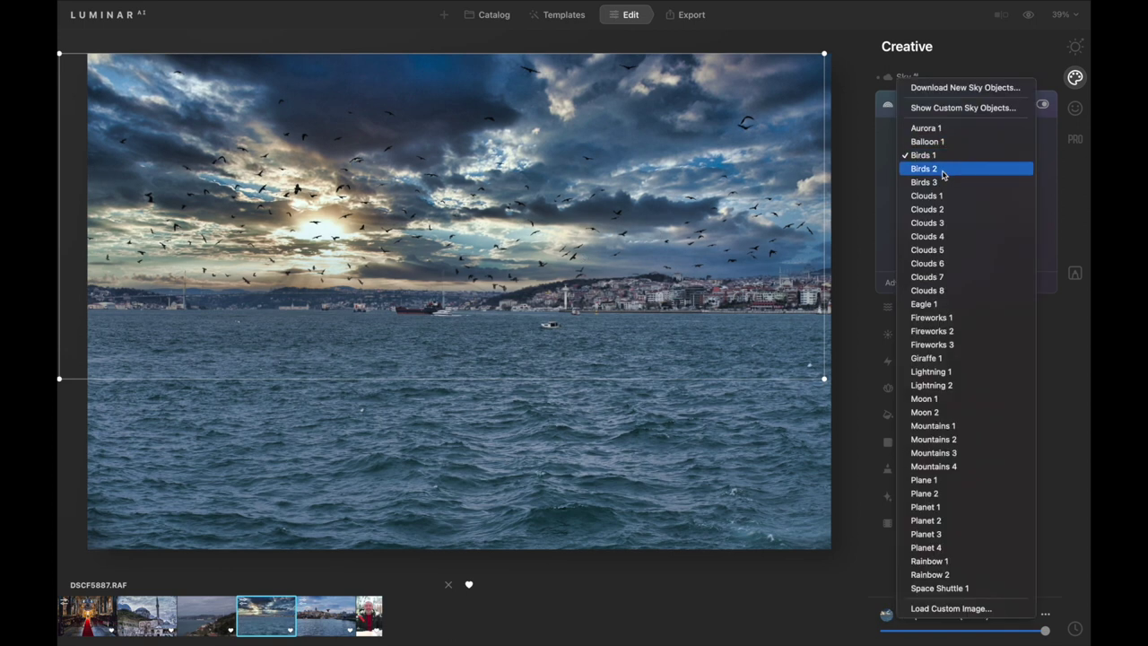
pyautogui.click(942, 168)
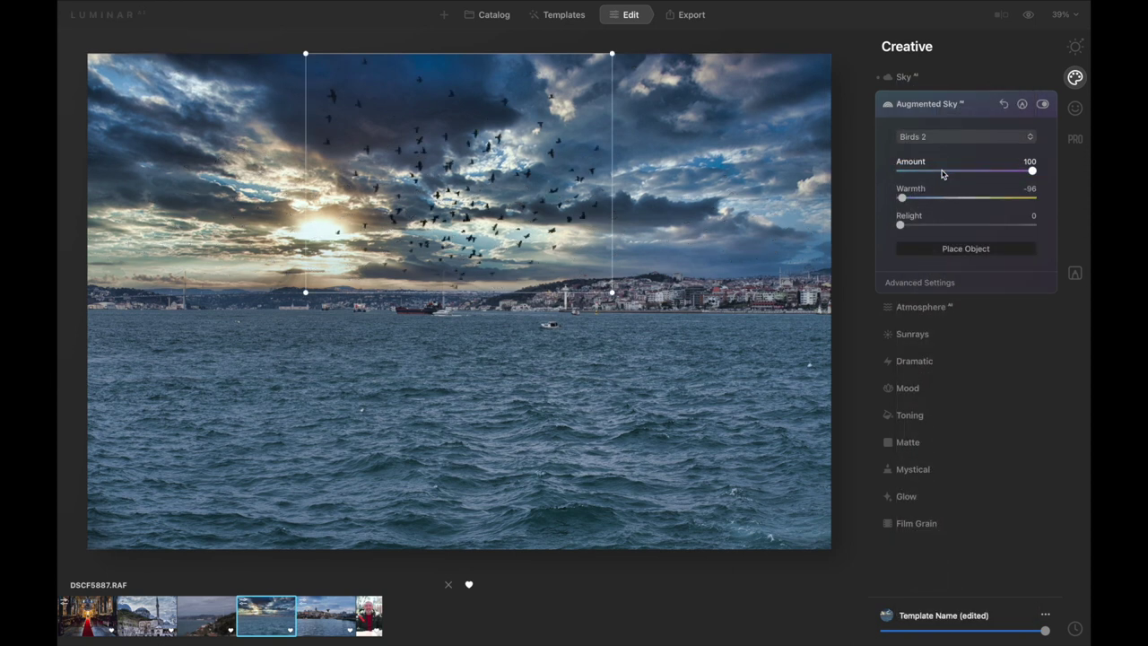
pyautogui.click(971, 137)
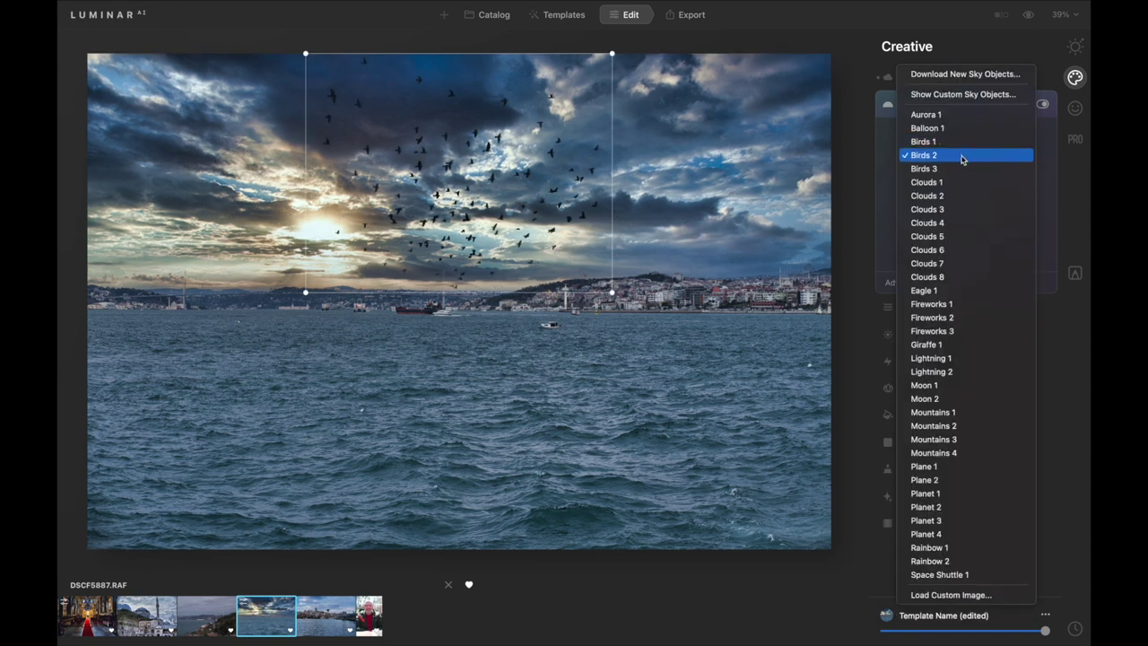
pyautogui.press('Escape')
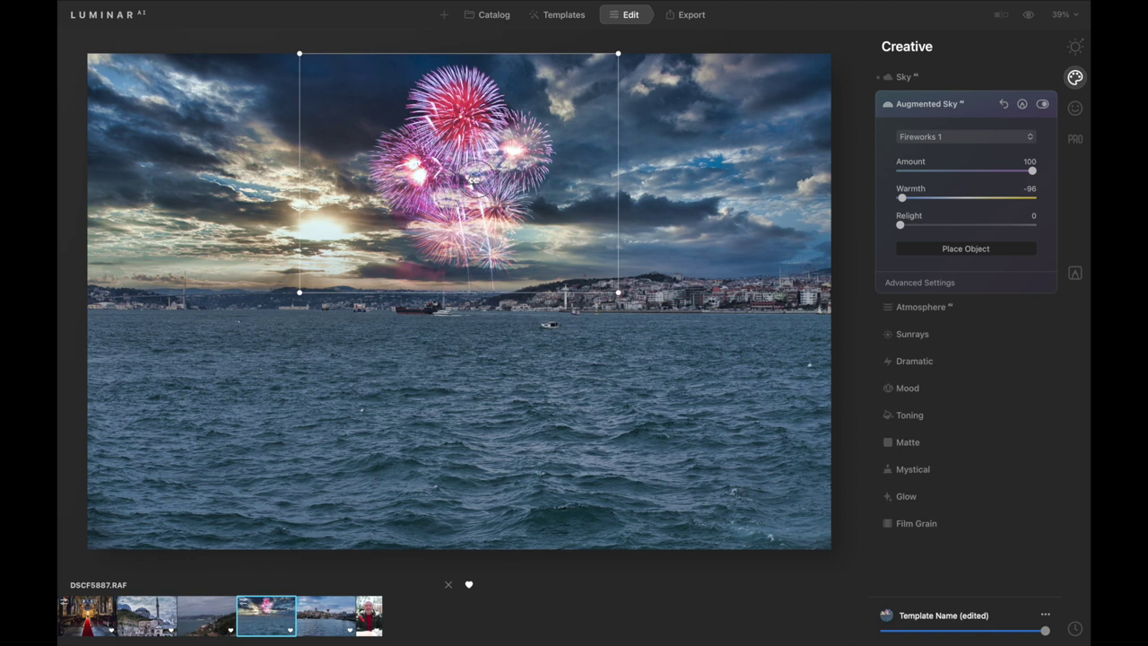
pyautogui.moveTo(472, 181)
pyautogui.mouseDown()
pyautogui.moveTo(725, 184)
pyautogui.moveTo(692, 163)
pyautogui.mouseUp()
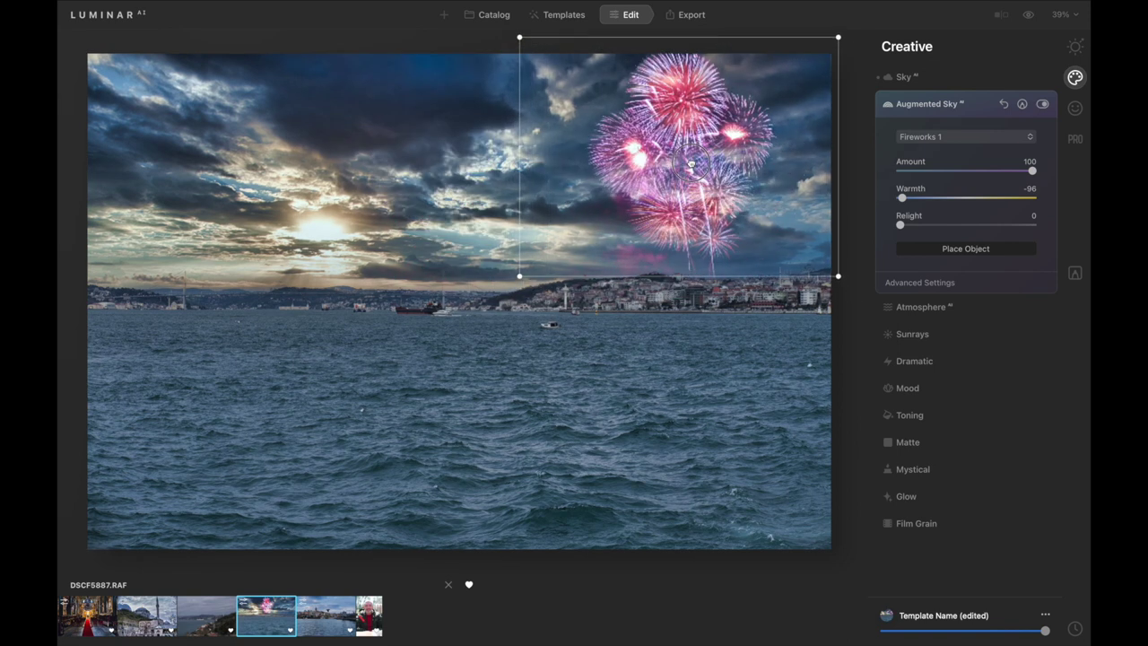
pyautogui.click(638, 380)
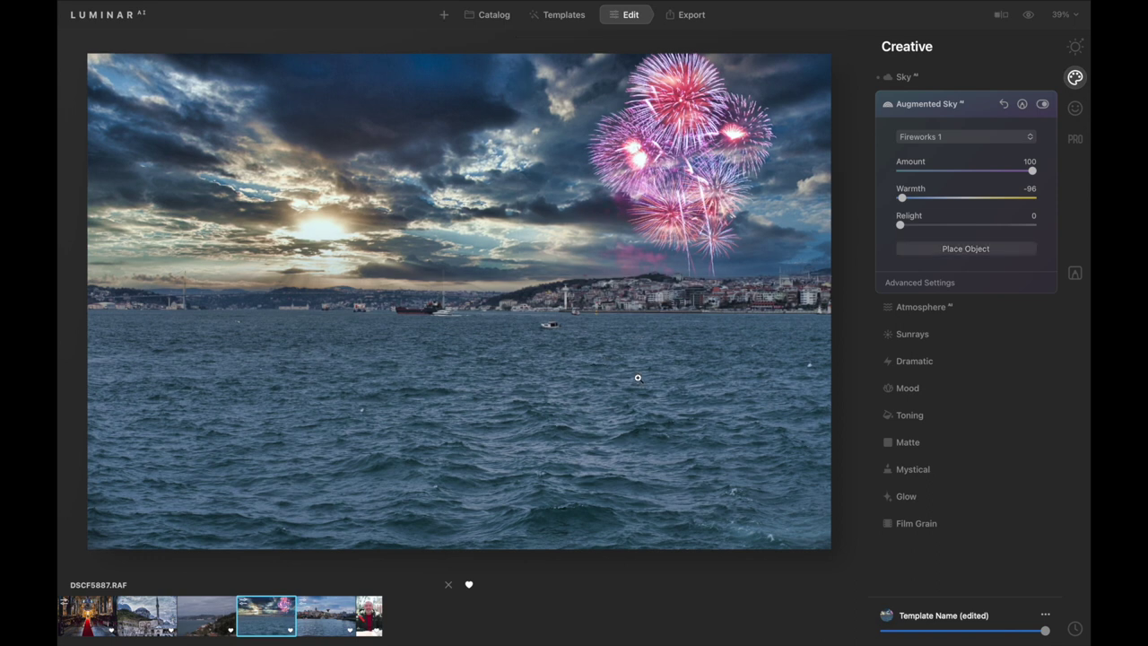
pyautogui.click(956, 137)
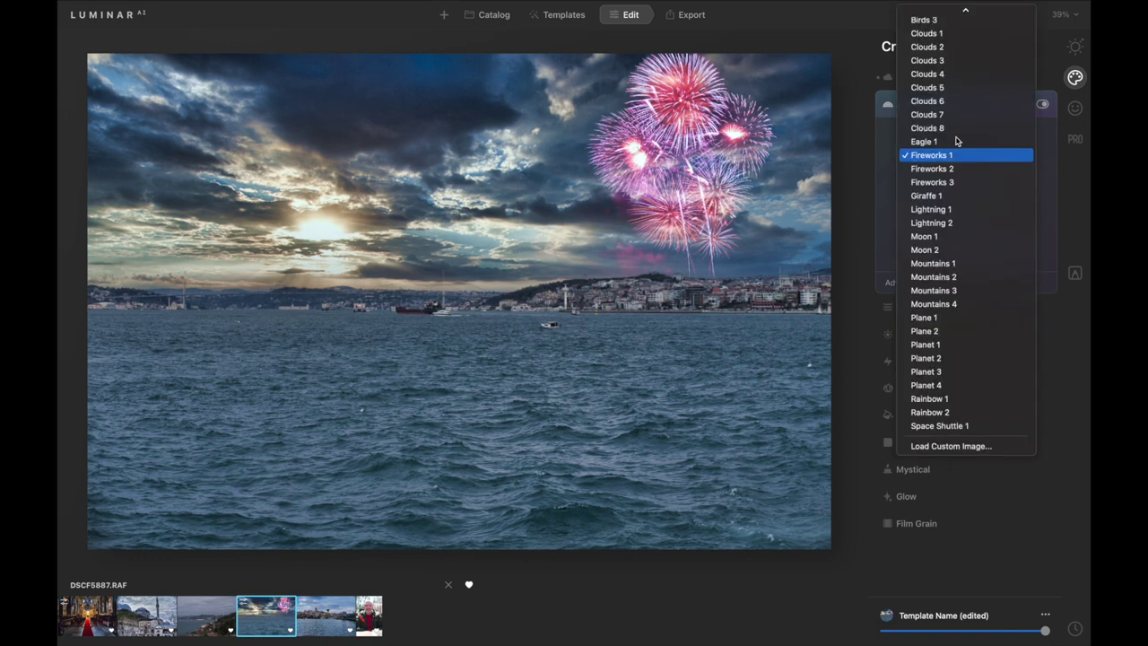
pyautogui.click(933, 195)
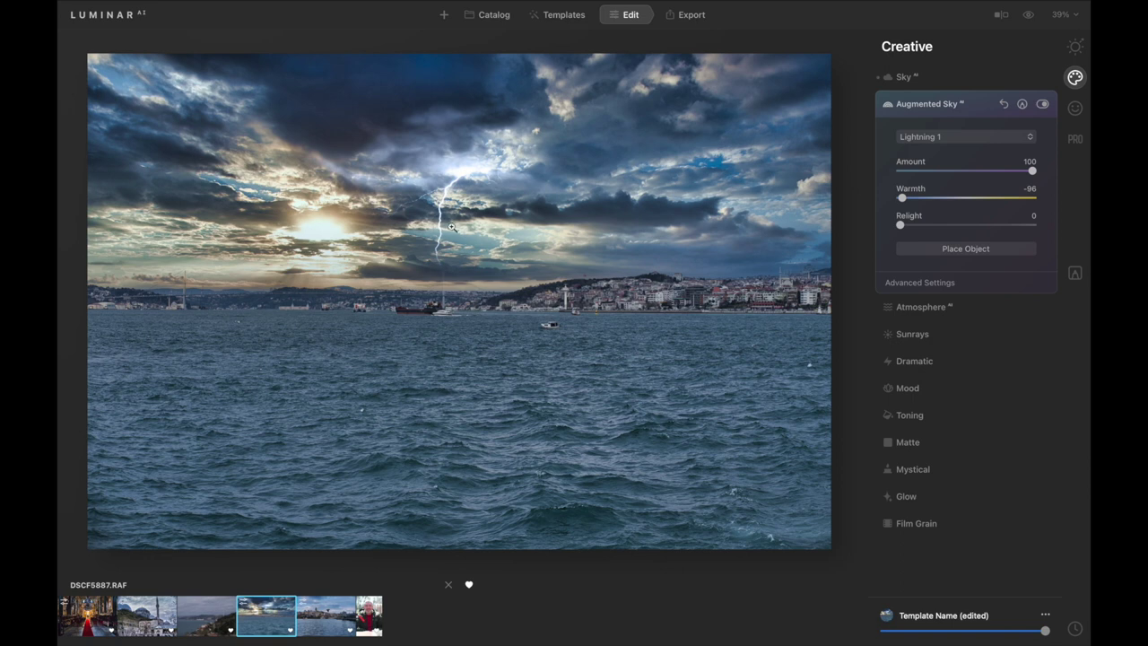
# - Swap the sky object to Moon 1, then Moon 2, and shrink the moon to a small size
pyautogui.click(956, 136)
pyautogui.click(946, 183)
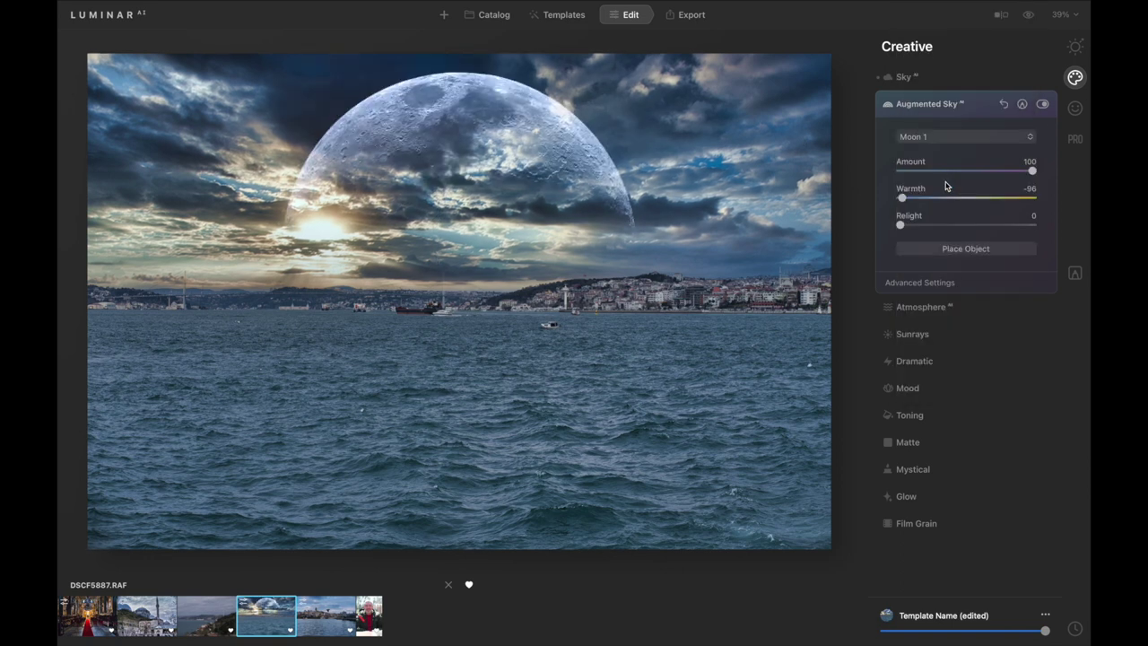
pyautogui.click(957, 139)
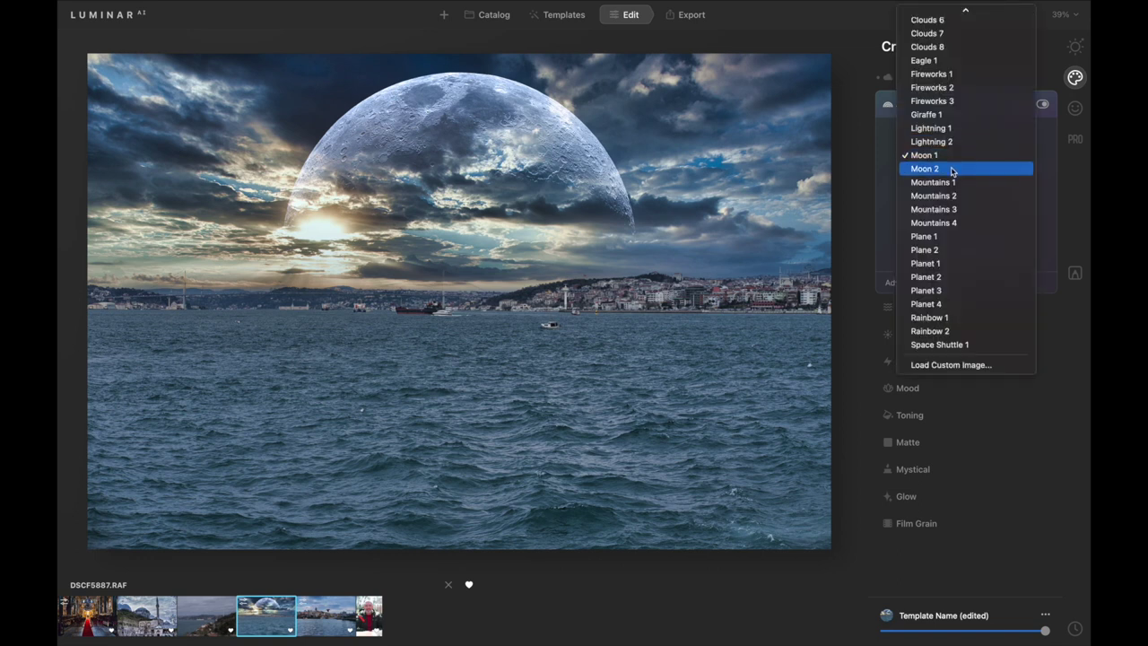
pyautogui.click(953, 171)
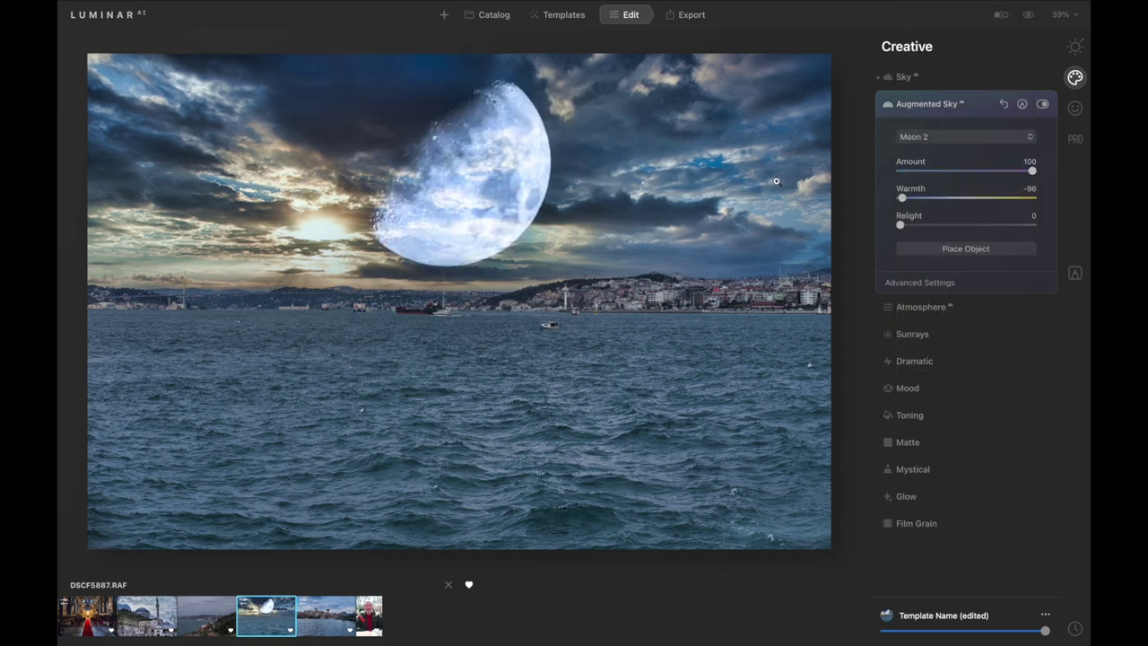
pyautogui.click(986, 251)
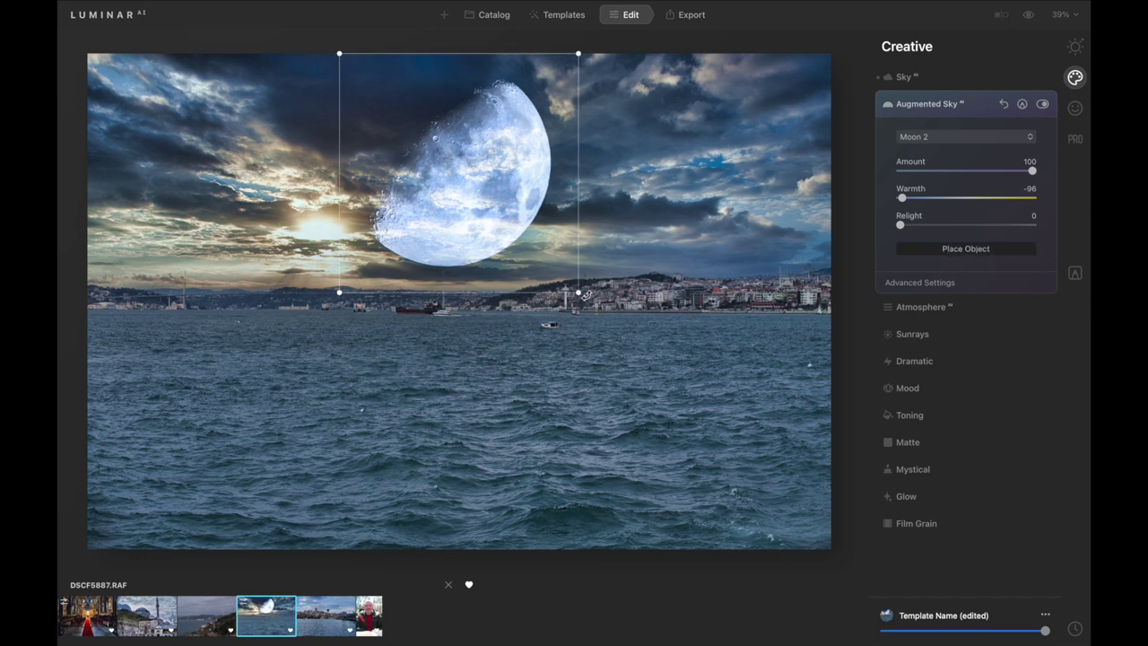
pyautogui.moveTo(579, 291)
pyautogui.mouseDown()
pyautogui.moveTo(398, 129)
pyautogui.moveTo(576, 114)
pyautogui.moveTo(478, 159)
pyautogui.mouseUp()
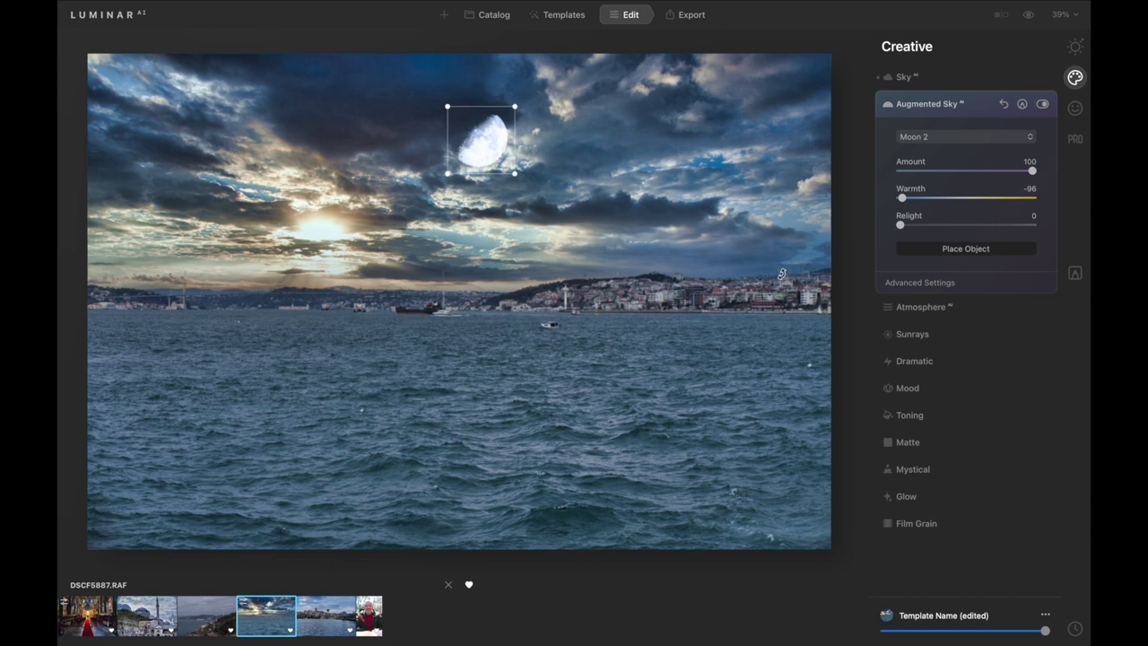
# - Briefly check the Sun Rays settings, then return to Augmented Sky's object list
pyautogui.click(976, 331)
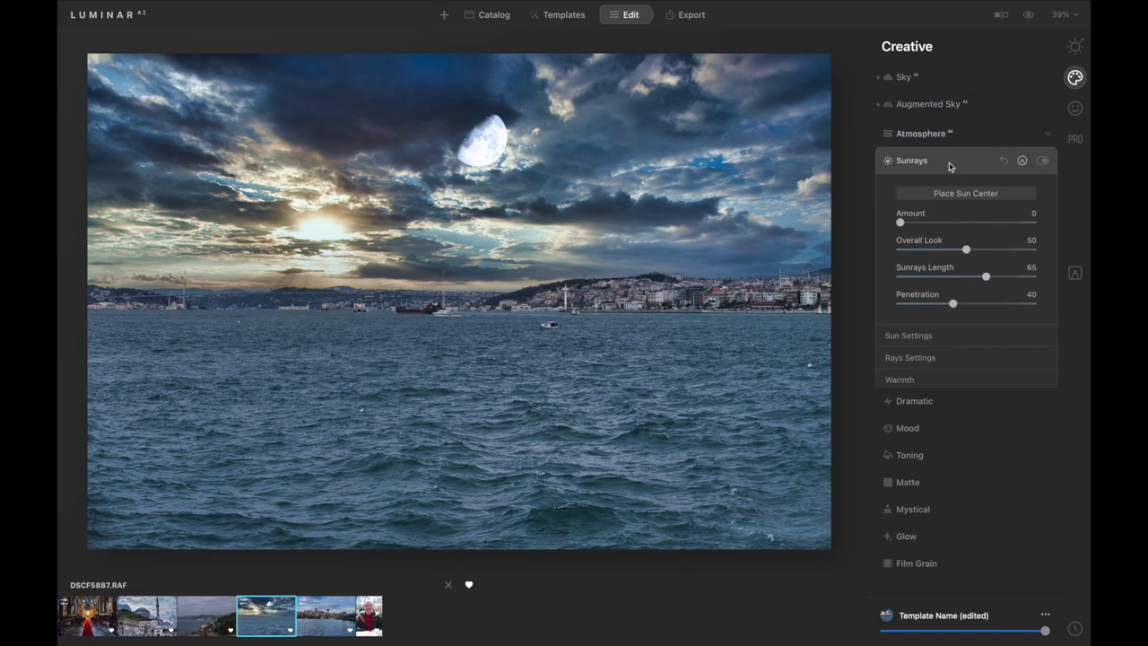
pyautogui.click(930, 104)
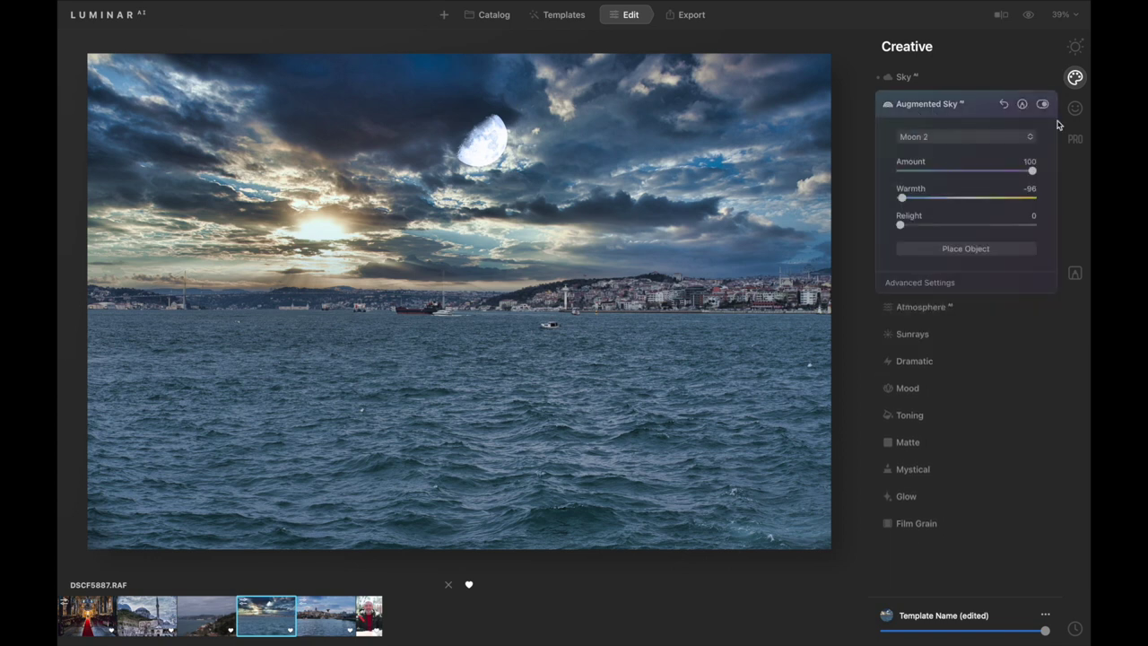
pyautogui.click(982, 139)
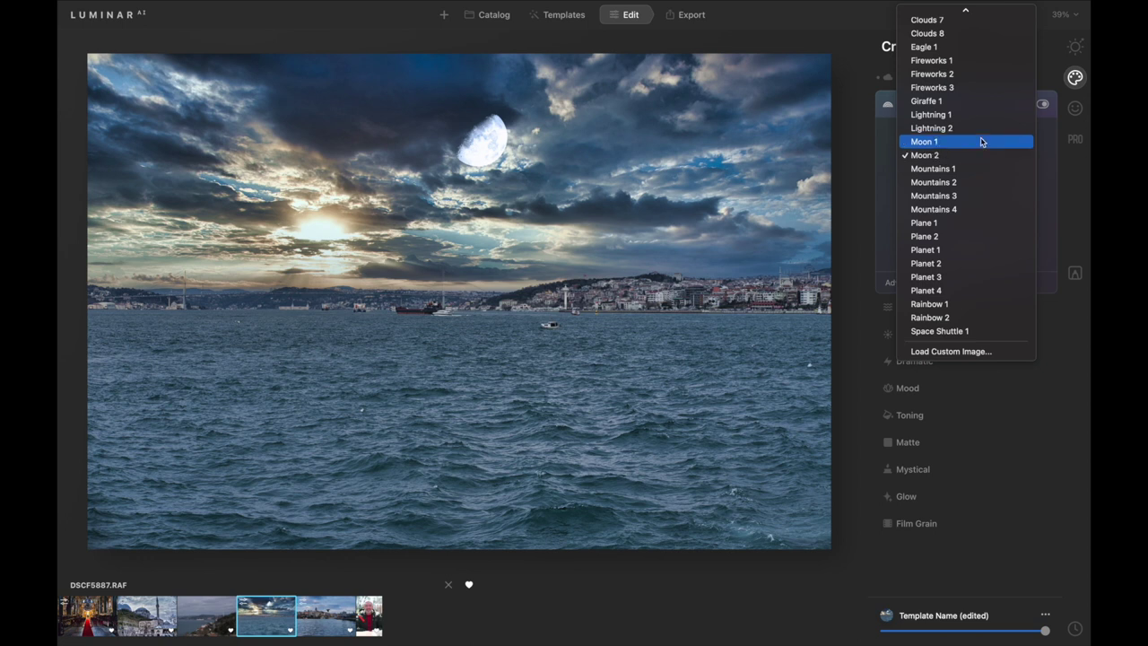
# - Try Plane 1 as the sky object, then switch it to Space Shuttle 1
pyautogui.click(933, 225)
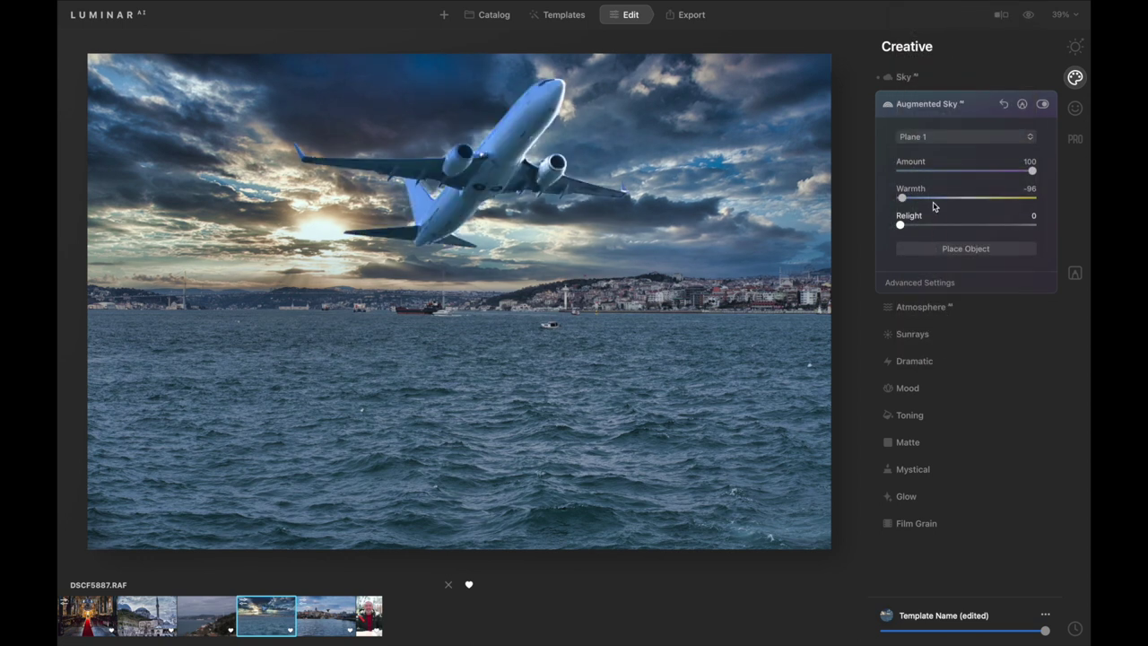
pyautogui.click(964, 136)
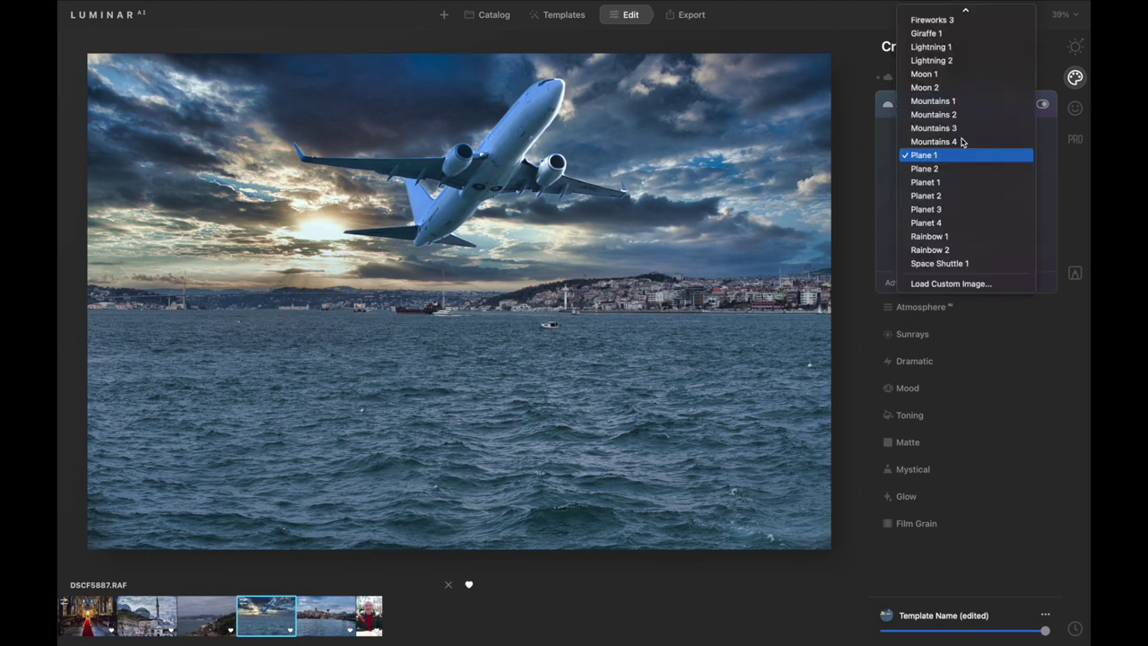
pyautogui.click(957, 262)
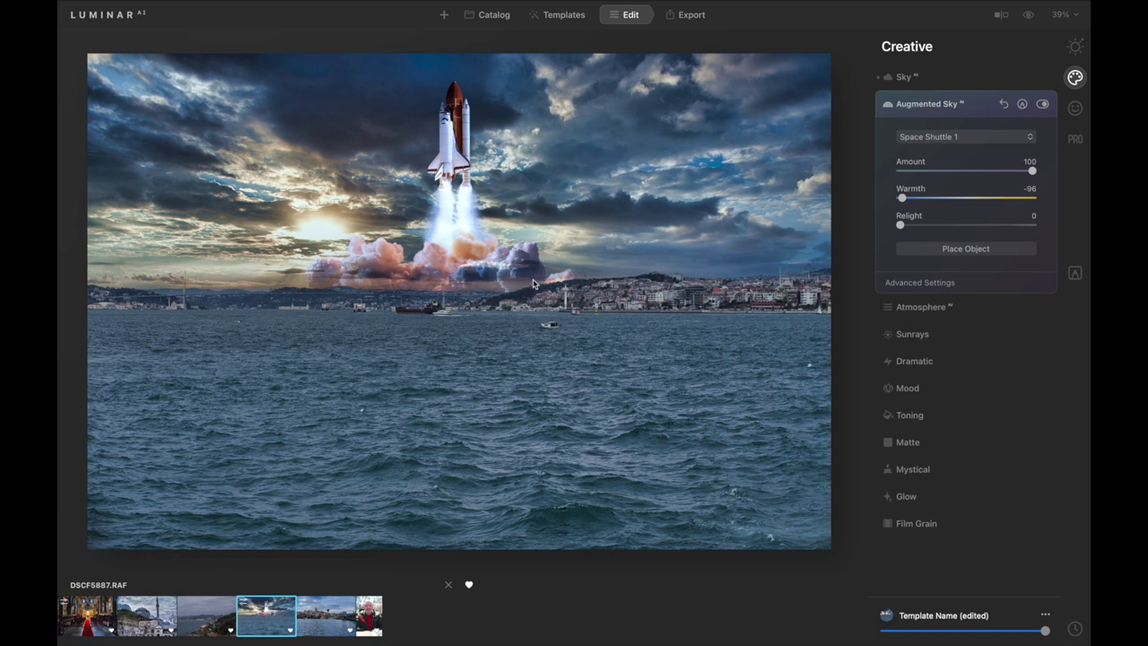
# - Add an Atmosphere haze in Fog mode at Amount 33
pyautogui.click(935, 307)
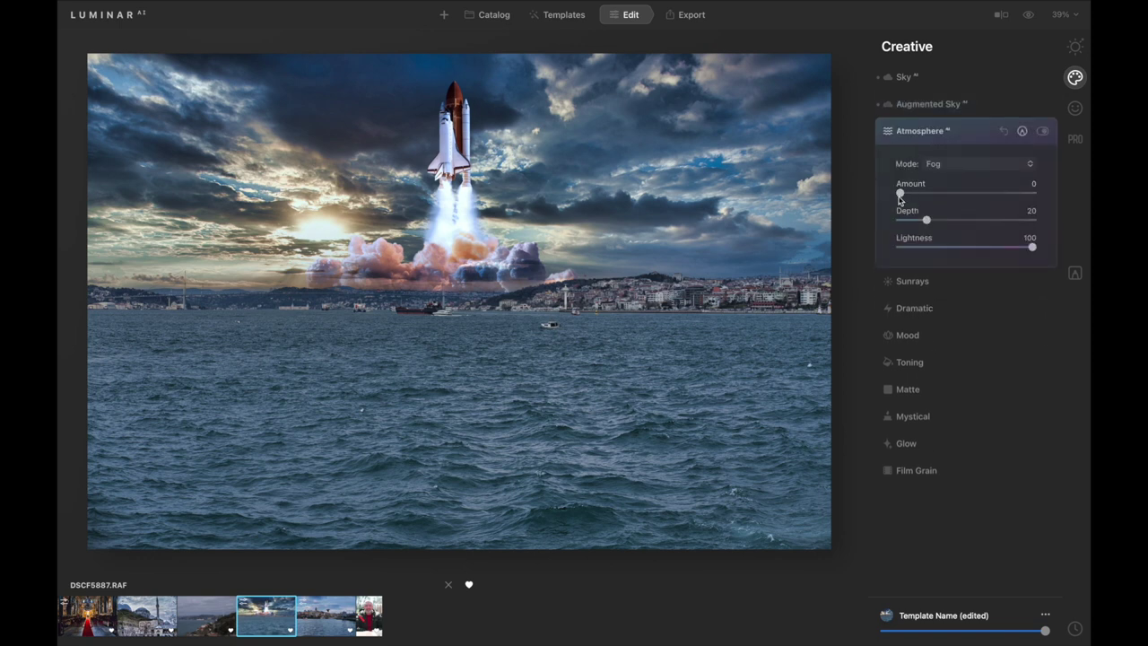
pyautogui.moveTo(899, 193)
pyautogui.mouseDown()
pyautogui.moveTo(988, 190)
pyautogui.moveTo(947, 194)
pyautogui.mouseUp()
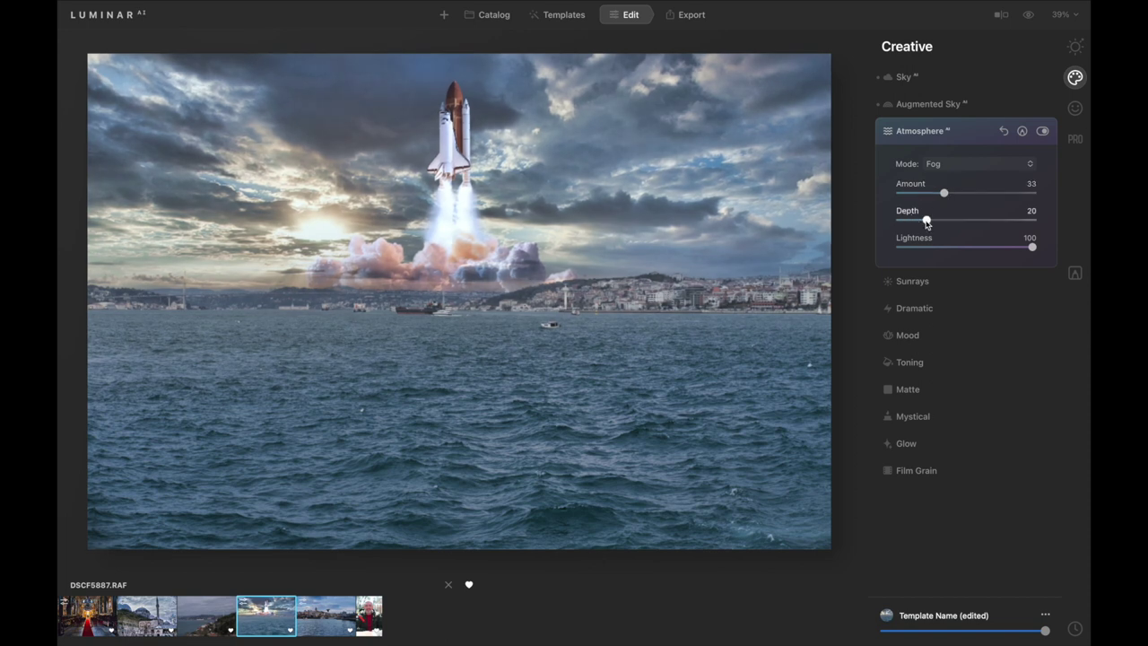
pyautogui.click(951, 165)
pyautogui.click(951, 165)
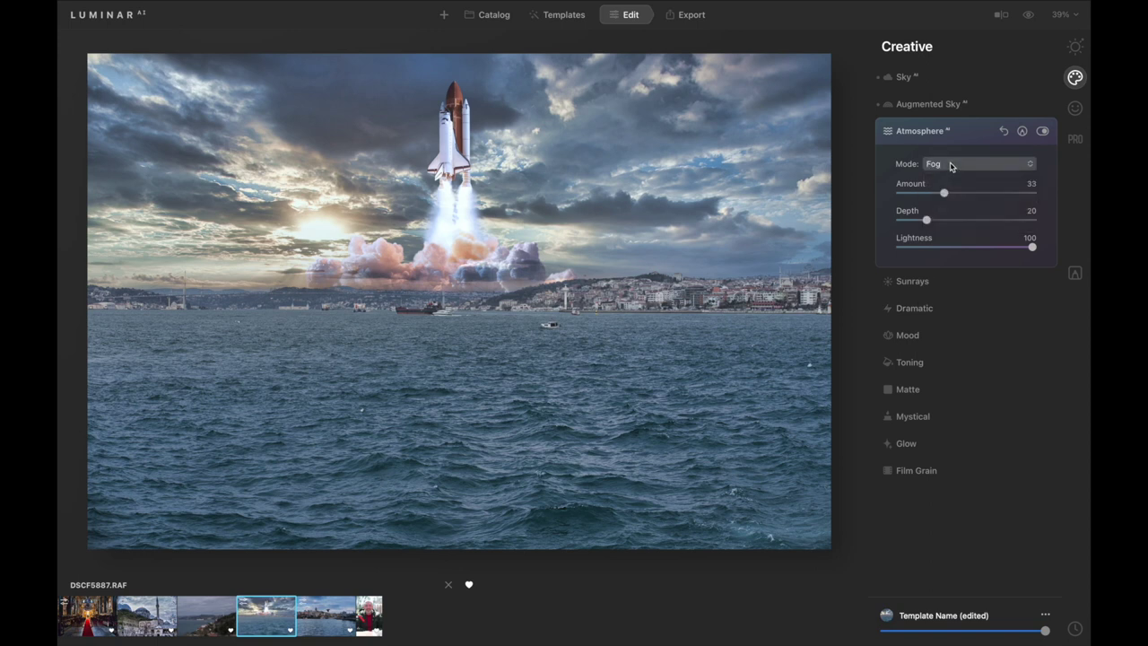
pyautogui.click(913, 282)
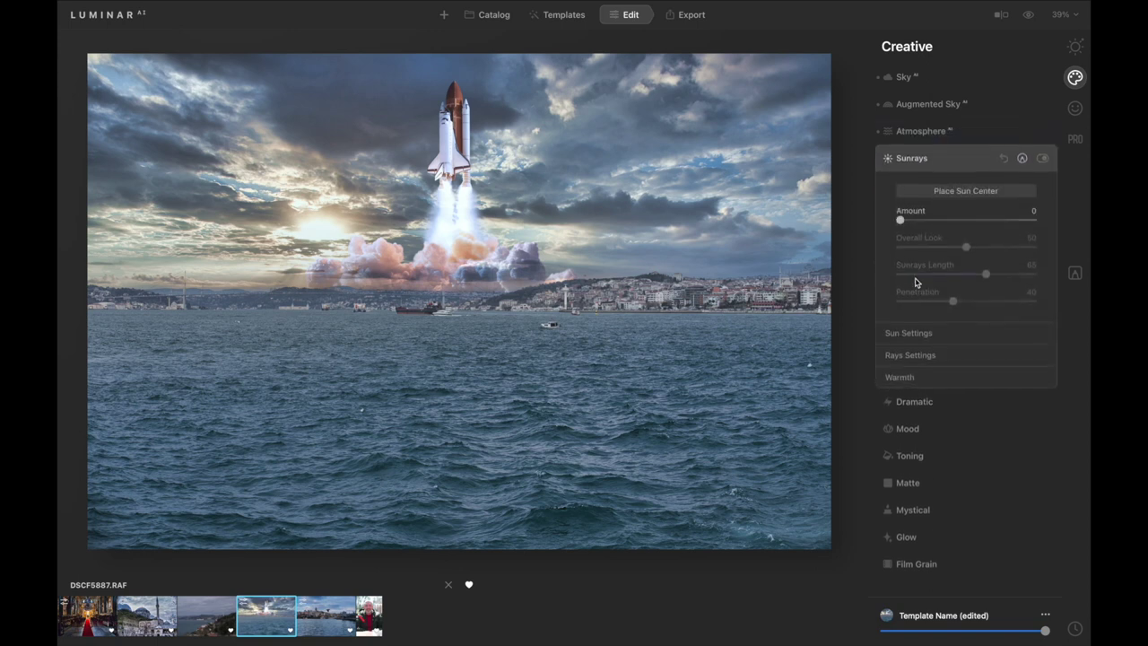
# - Place the sun center in the upper-right sky and set Sunrays Amount to 22
pyautogui.click(973, 191)
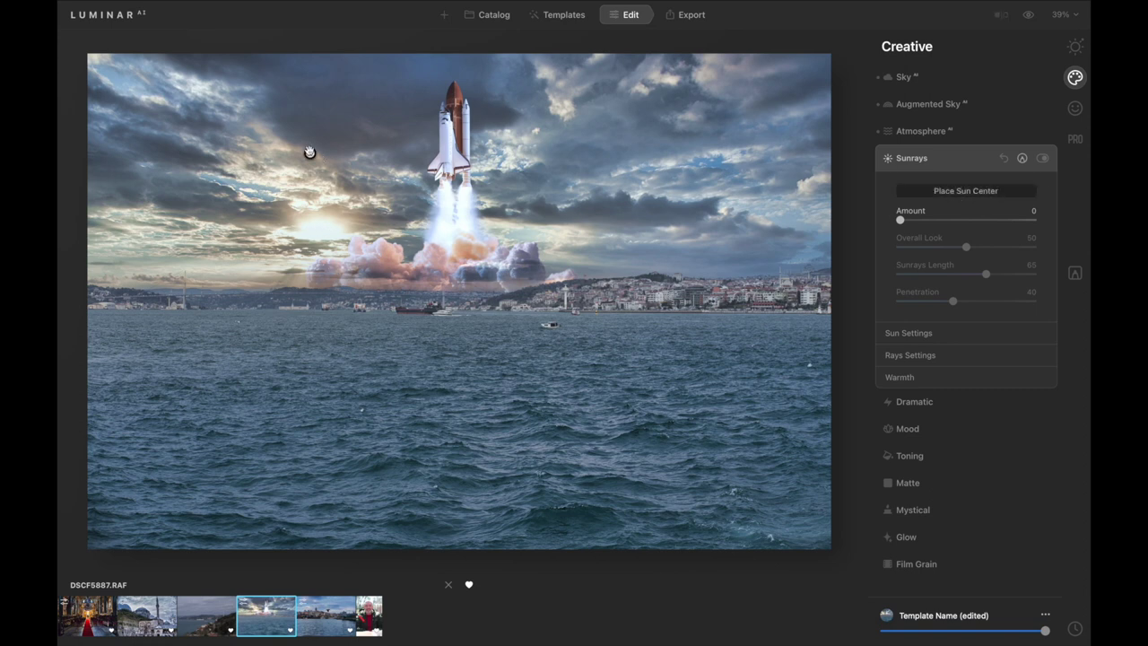
pyautogui.moveTo(310, 153); pyautogui.dragTo(689, 121)
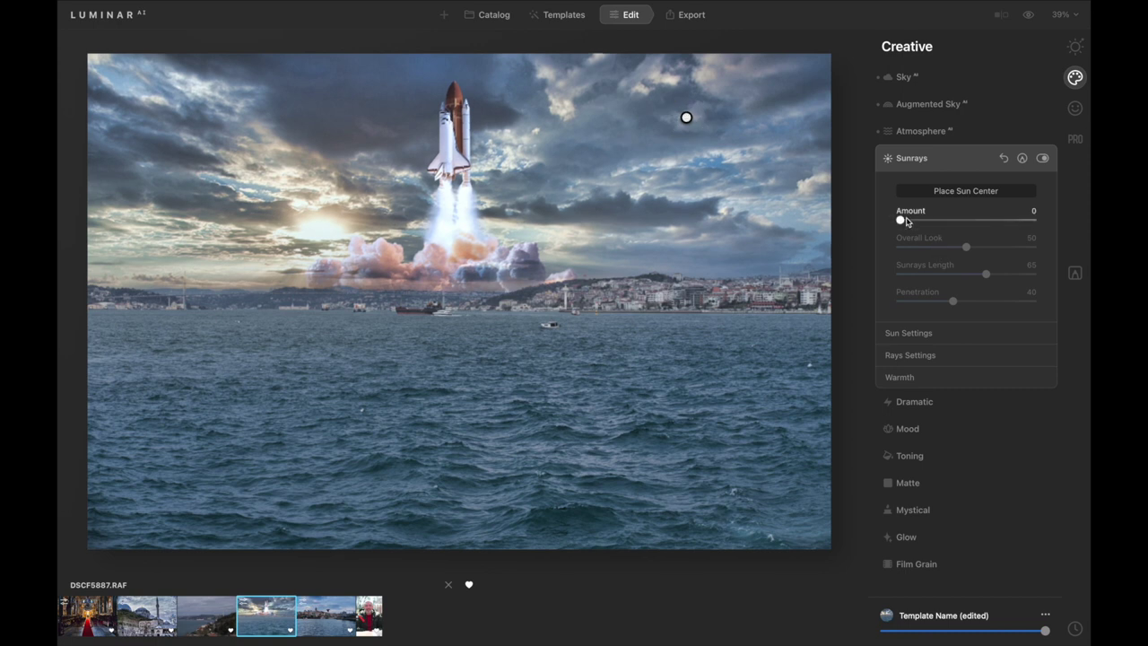
pyautogui.moveTo(899, 220); pyautogui.dragTo(936, 223)
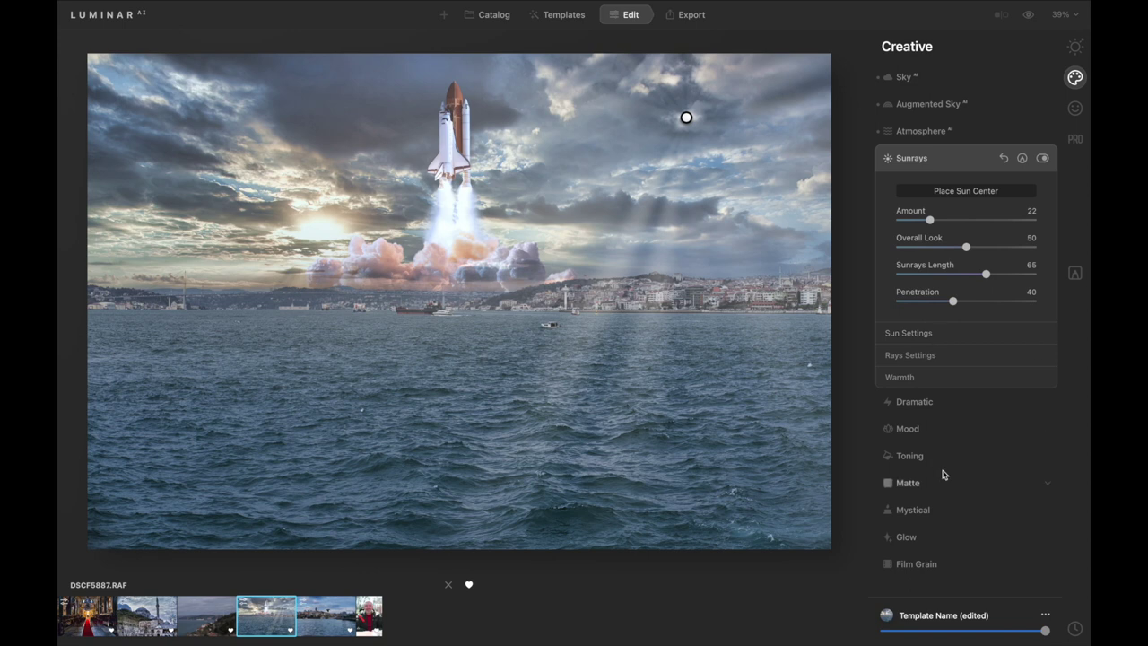
pyautogui.click(971, 162)
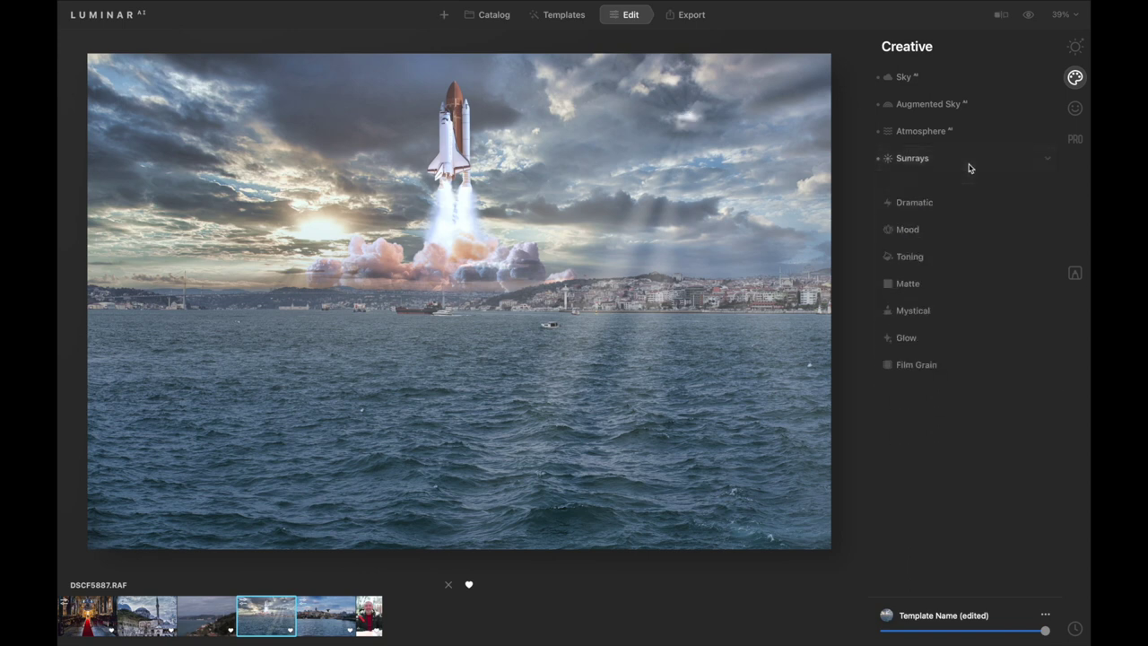
pyautogui.click(915, 188)
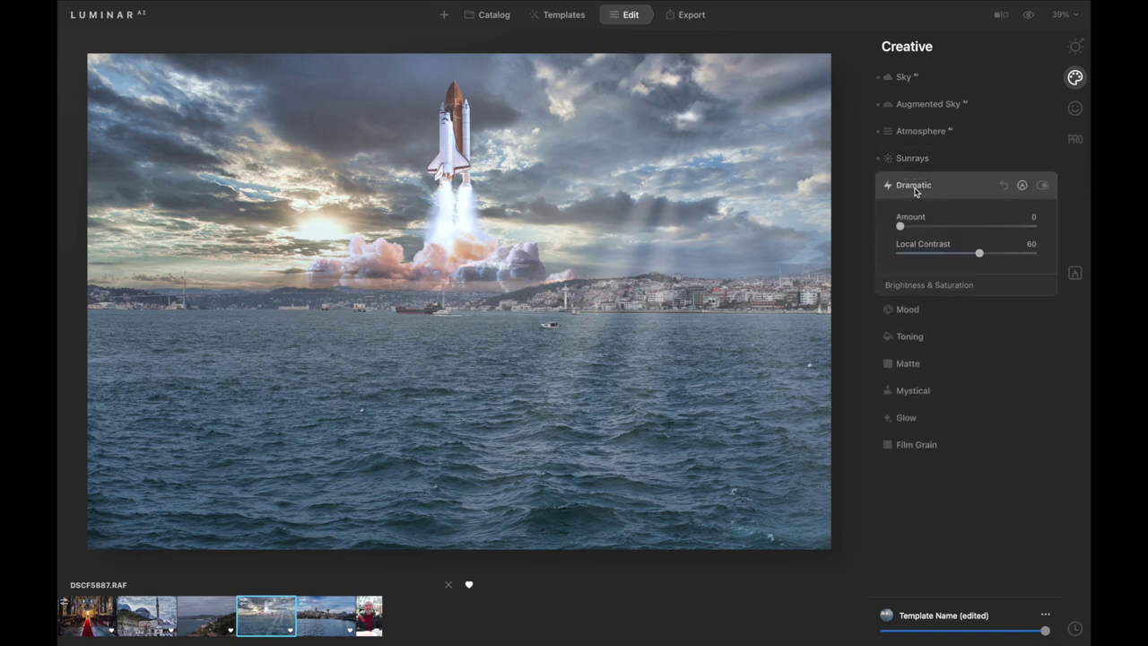
# - Set Dramatic to 23 and apply the Anaheim Mood LUT at Amount 30
pyautogui.moveTo(902, 226); pyautogui.dragTo(932, 238)
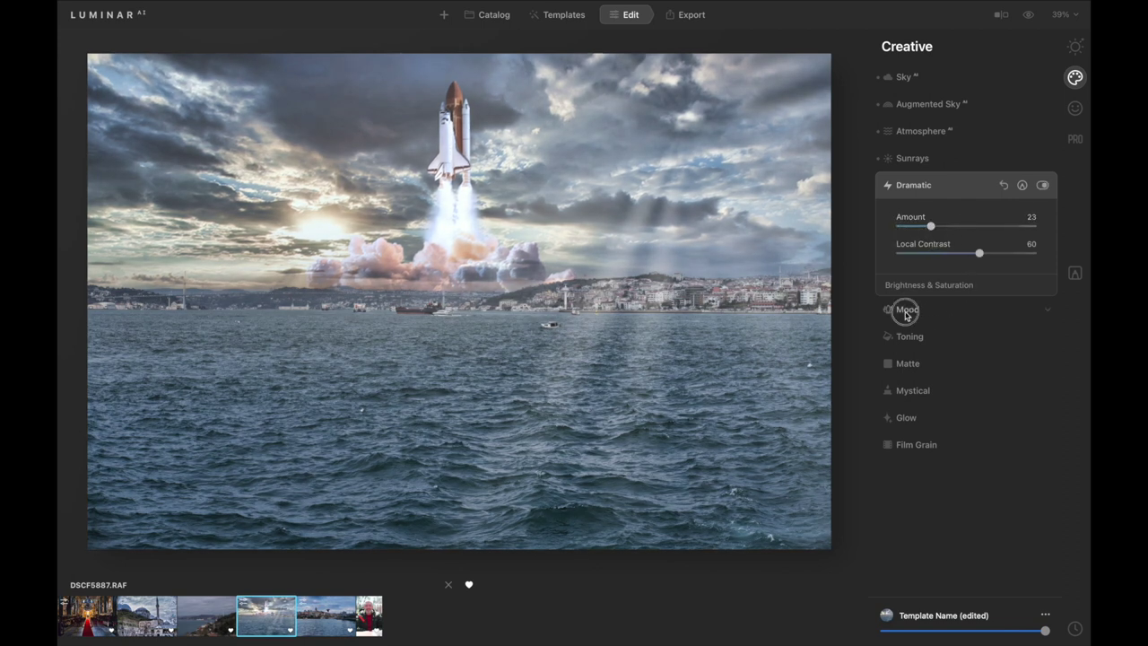
pyautogui.click(904, 309)
pyautogui.click(952, 248)
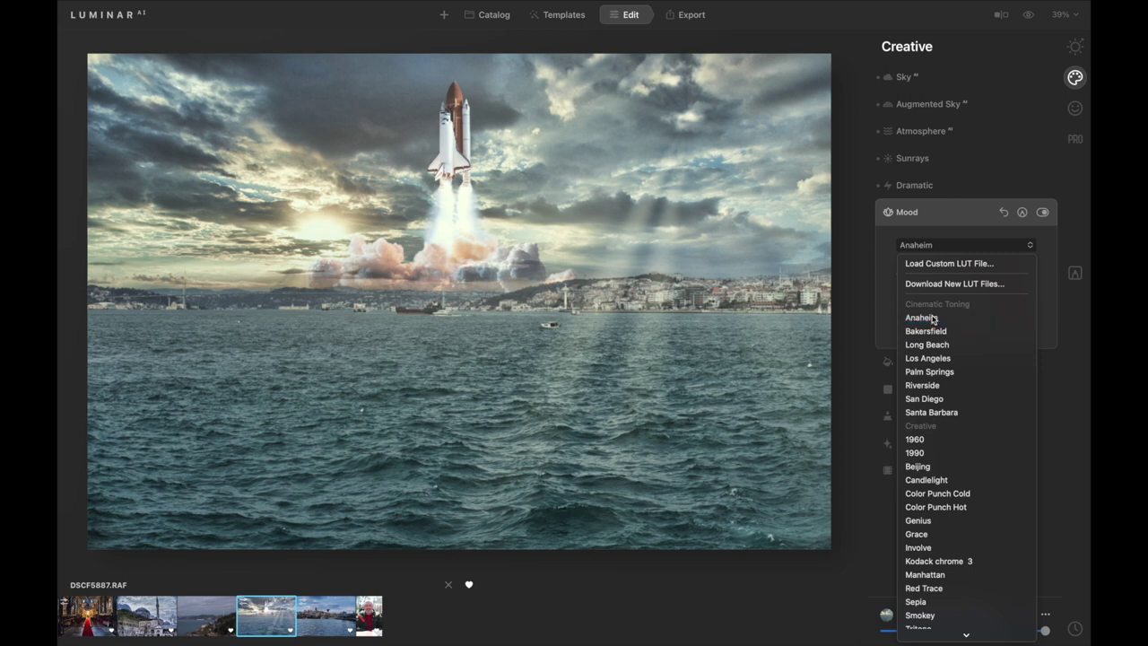
pyautogui.click(933, 318)
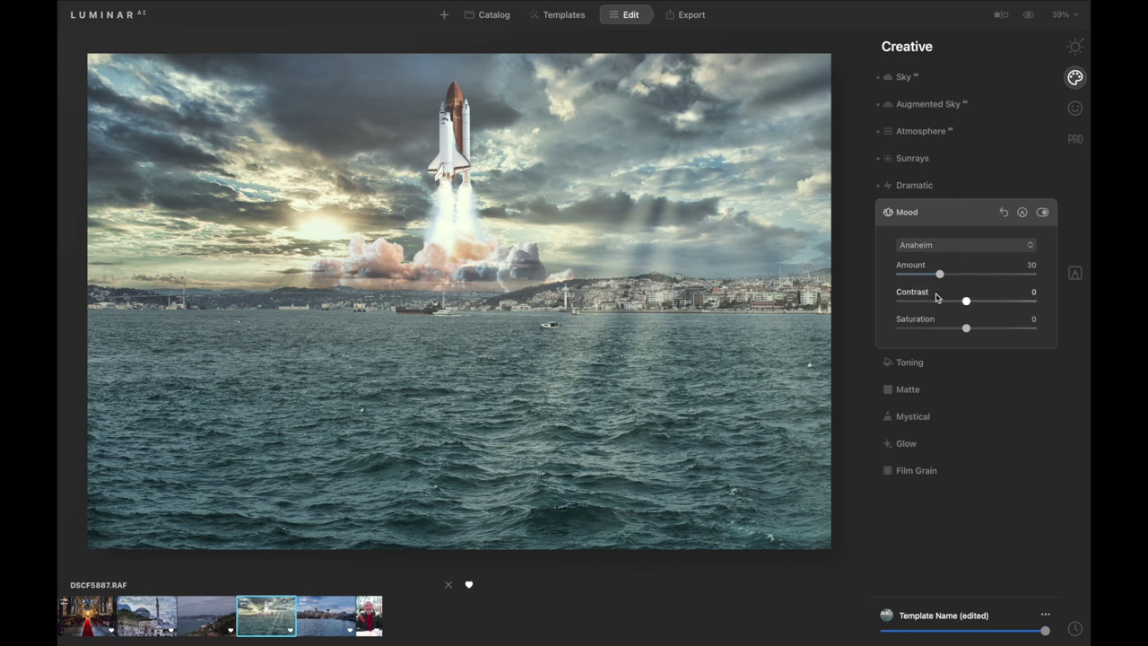
pyautogui.click(906, 212)
# - Set Mystical Amount to 31 and add a Soft Focus Glow at Amount 4
pyautogui.click(915, 294)
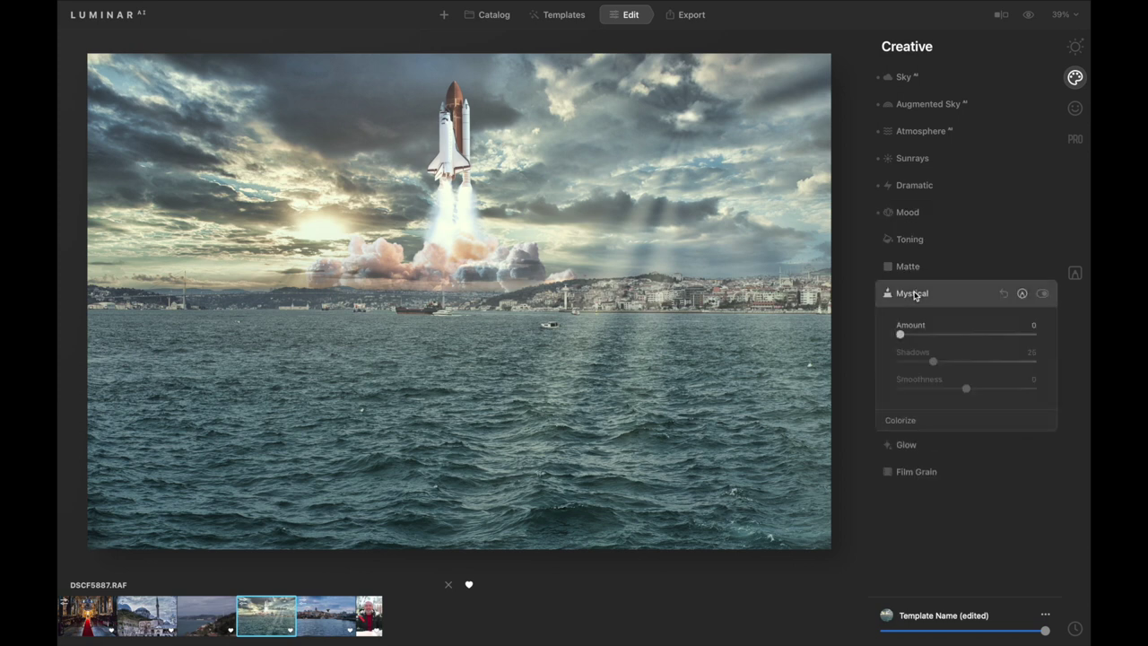
pyautogui.moveTo(897, 333); pyautogui.dragTo(947, 339)
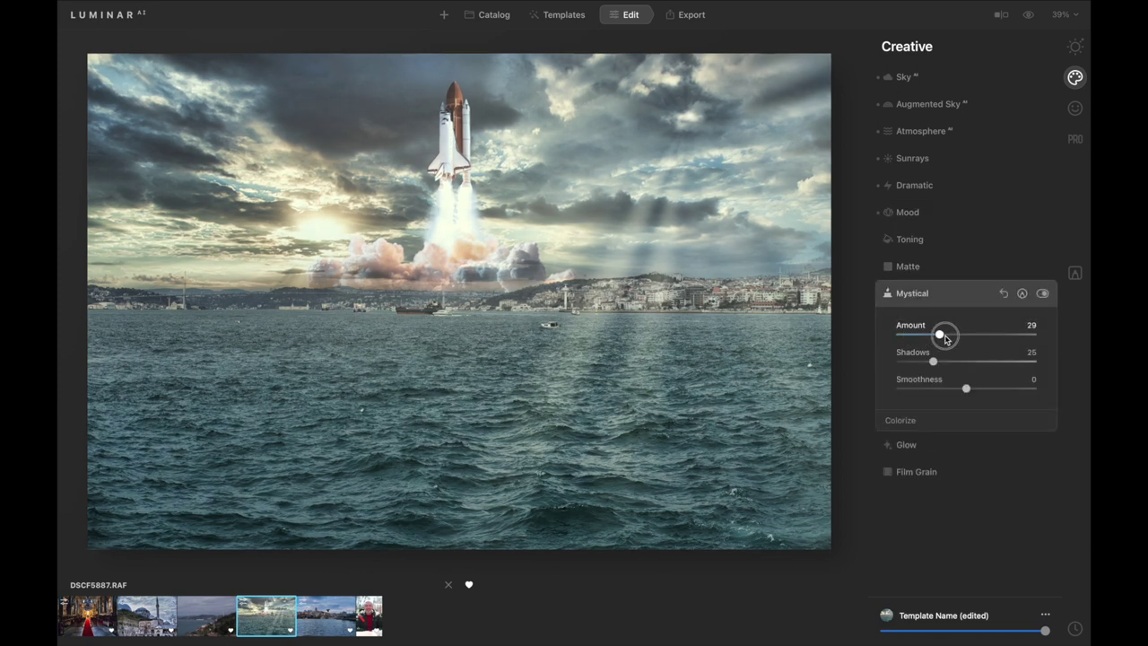
pyautogui.click(906, 444)
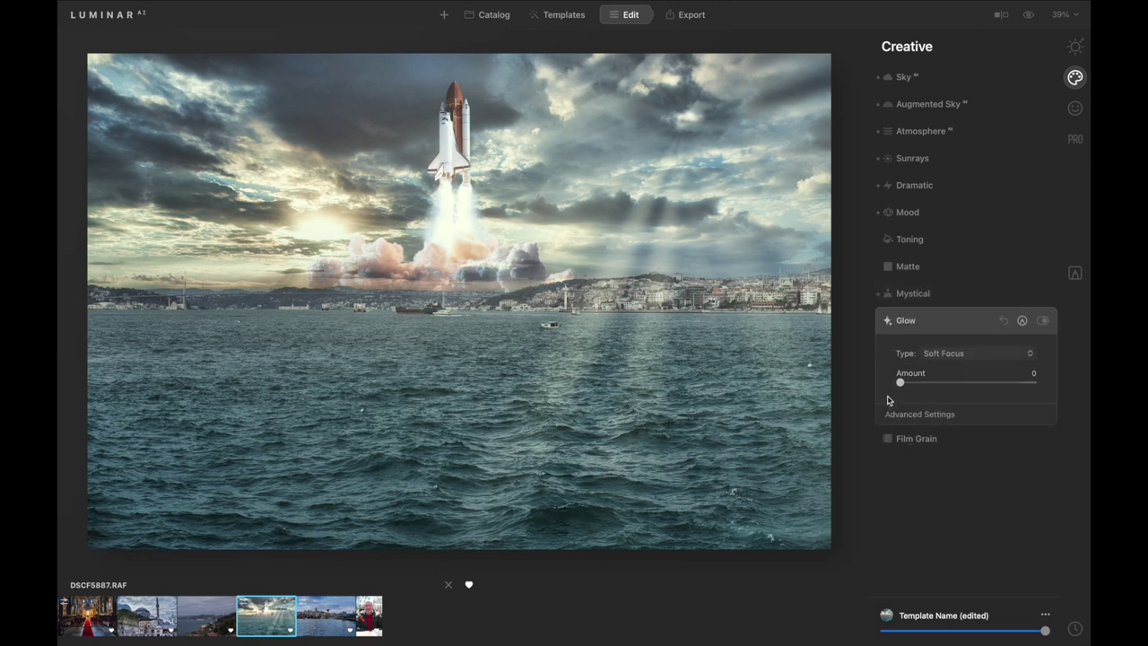
pyautogui.moveTo(900, 382); pyautogui.dragTo(906, 383)
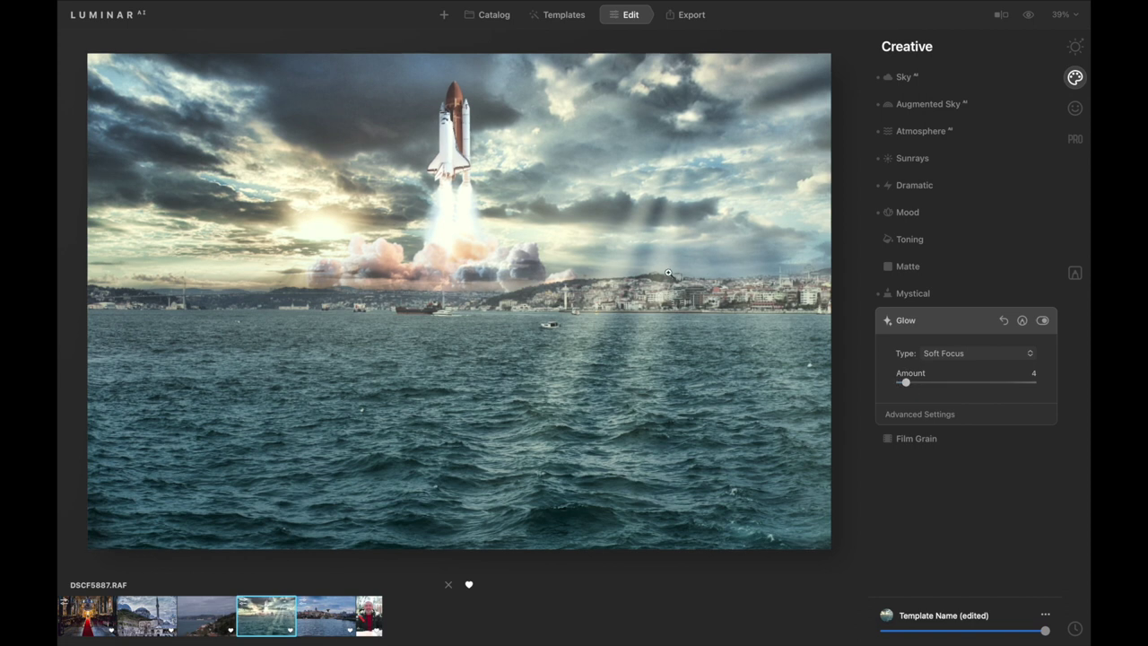
# - Compare the original against the edited photo, then bring up the Professional tools
pyautogui.click(1001, 15)
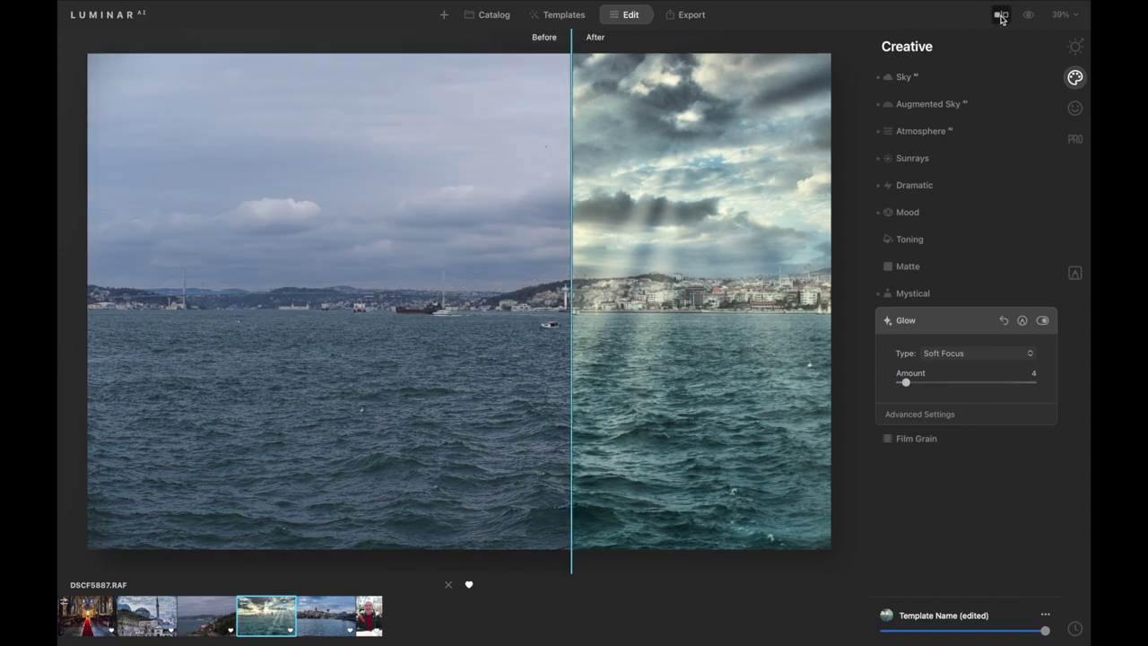
pyautogui.moveTo(570, 298)
pyautogui.mouseDown()
pyautogui.moveTo(827, 261)
pyautogui.moveTo(59, 382)
pyautogui.mouseUp()
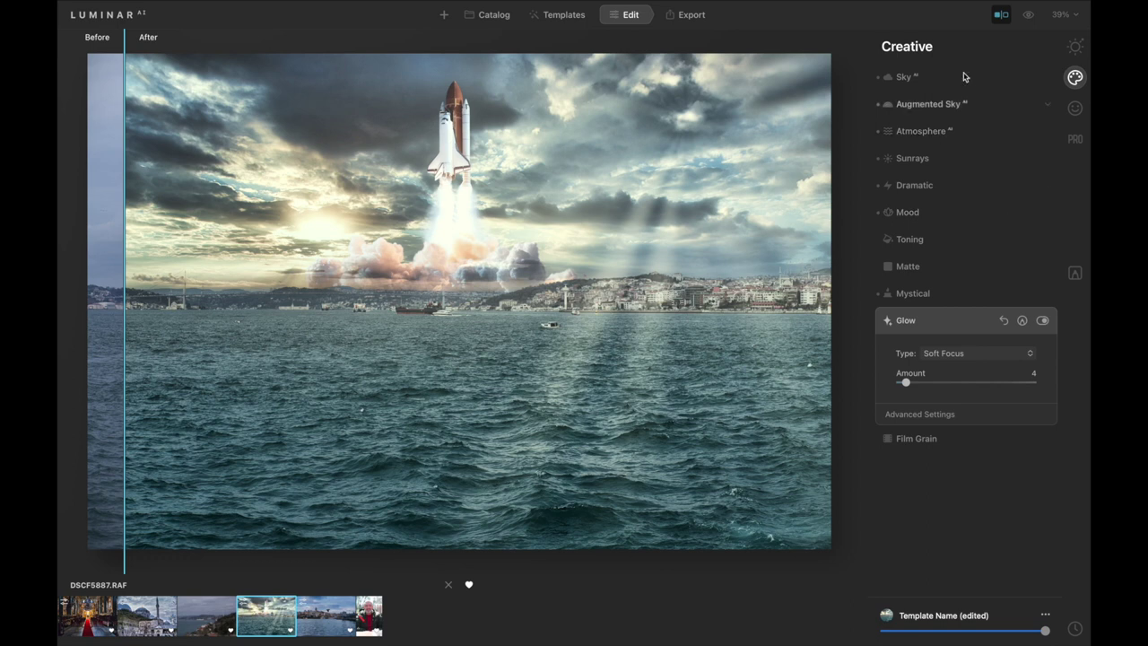
pyautogui.click(1001, 14)
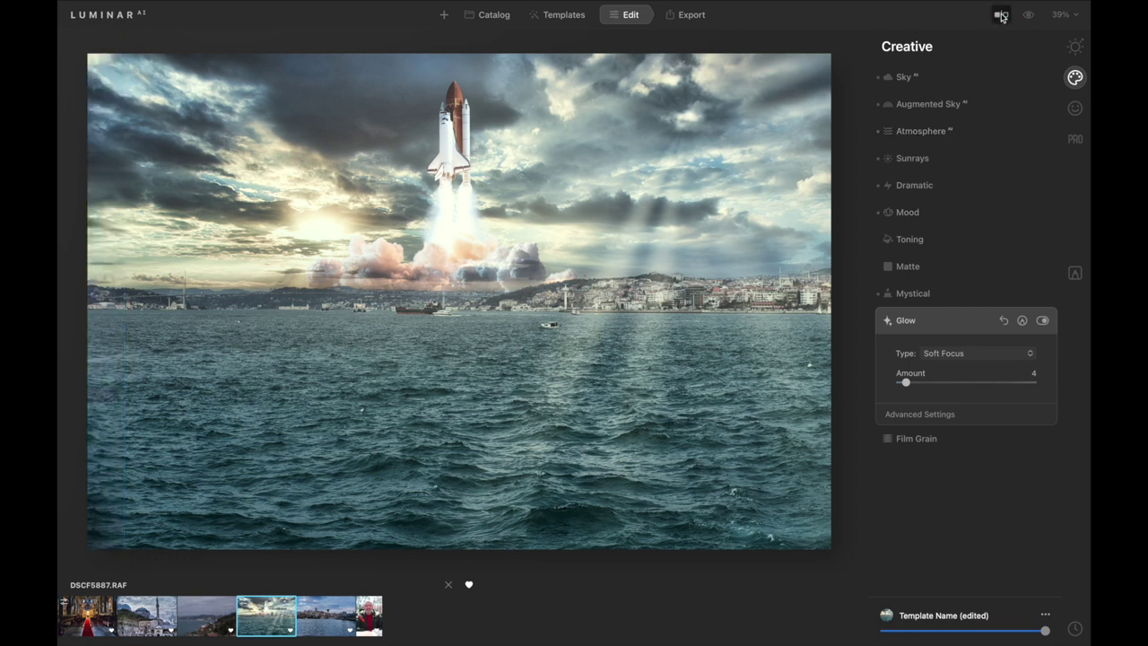
pyautogui.click(1075, 140)
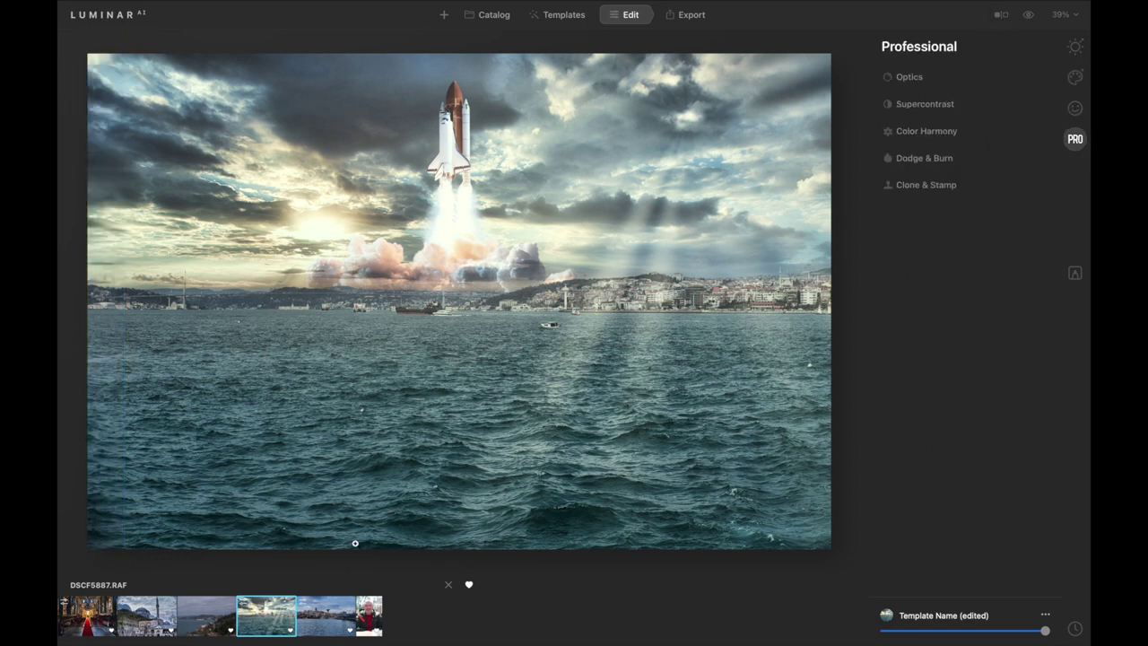
# - Open the bridge photo and auto-correct lens distortion and chromatic aberrations in Optics
pyautogui.click(207, 618)
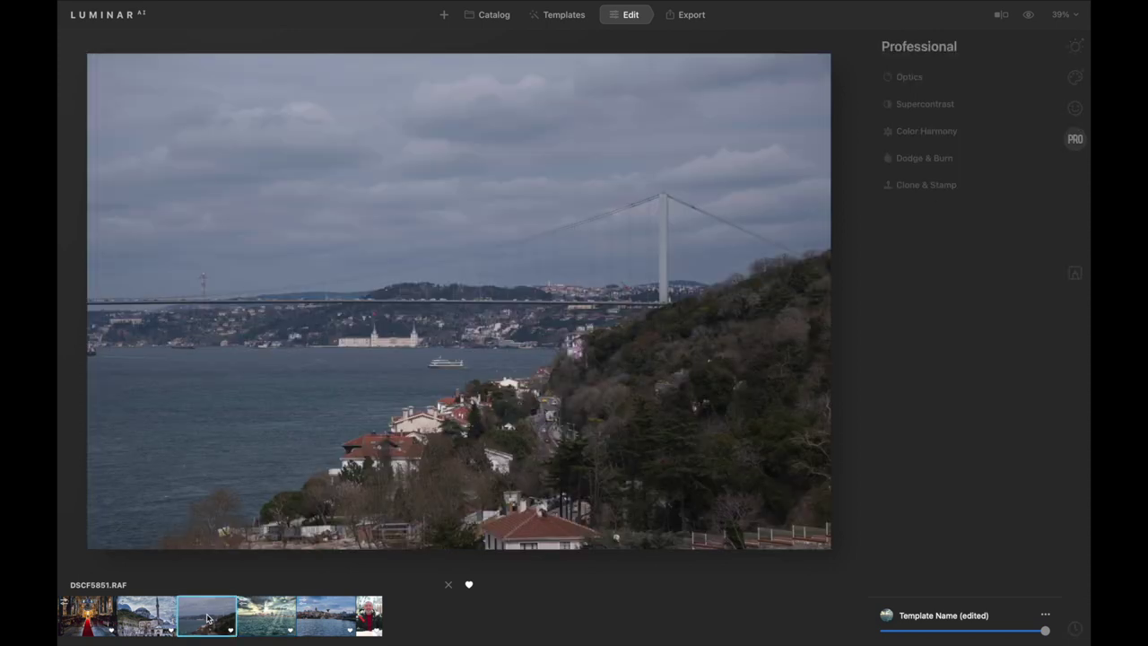
pyautogui.click(910, 77)
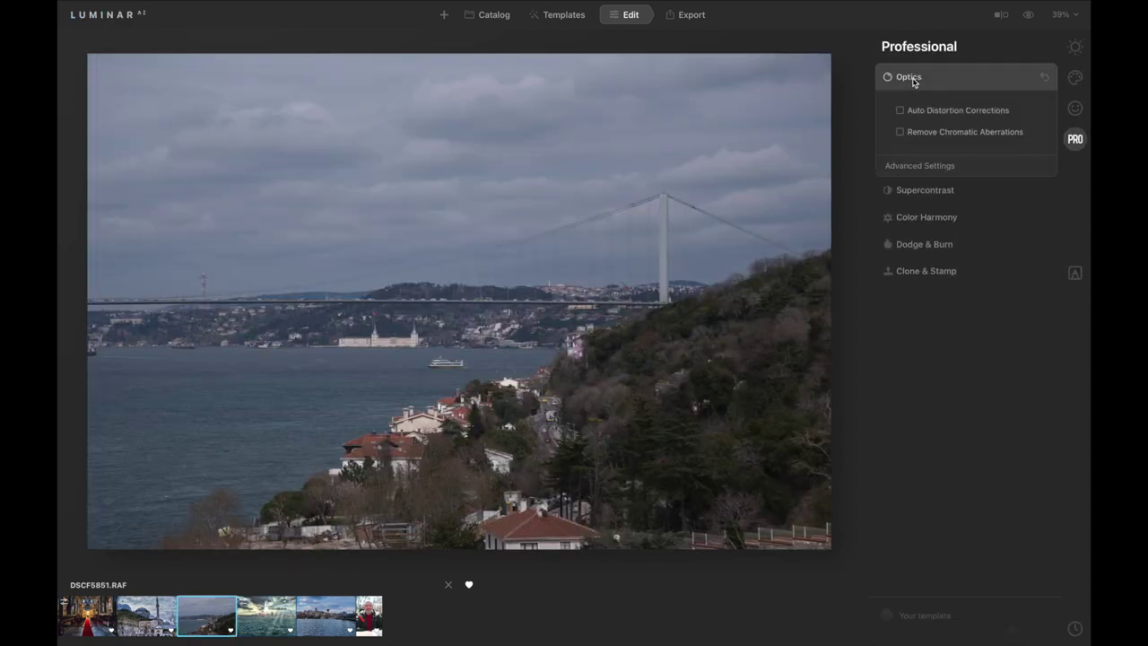
pyautogui.click(901, 110)
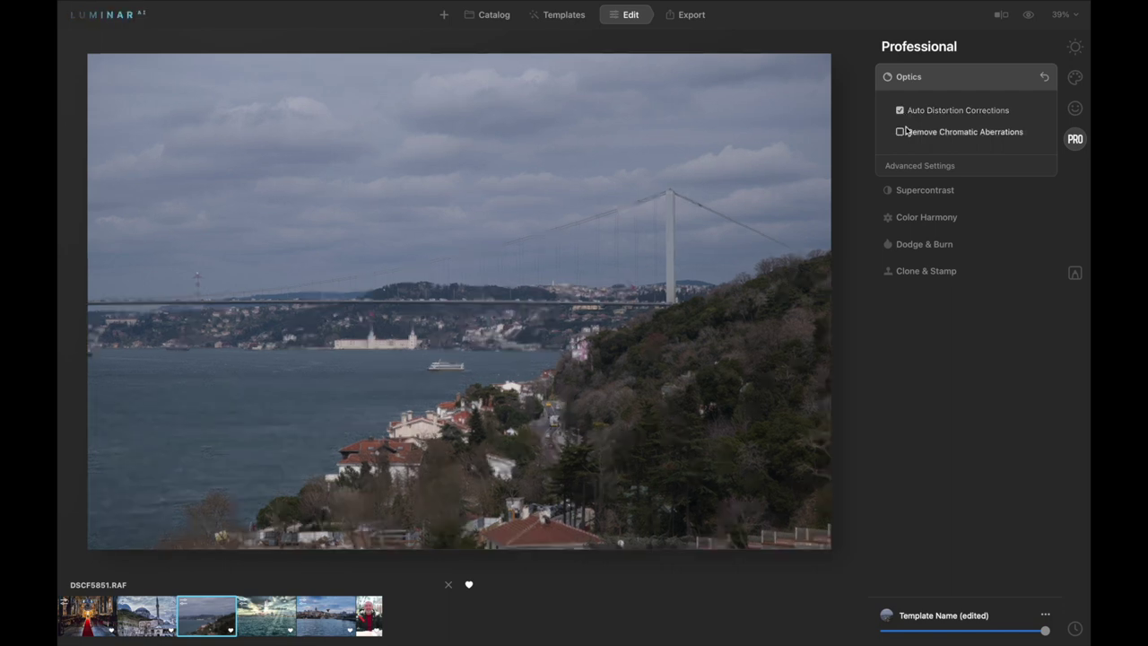
pyautogui.click(901, 132)
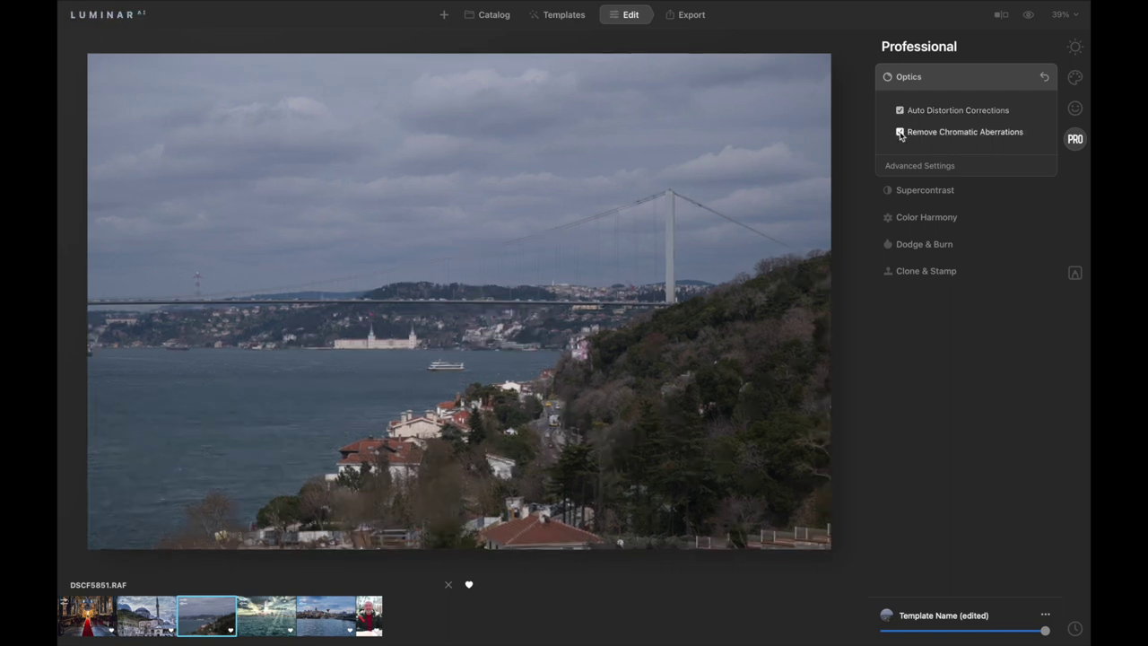
# - Set Supercontrast to Highlights 31, Midtones 26 and Shadows 25
pyautogui.click(933, 190)
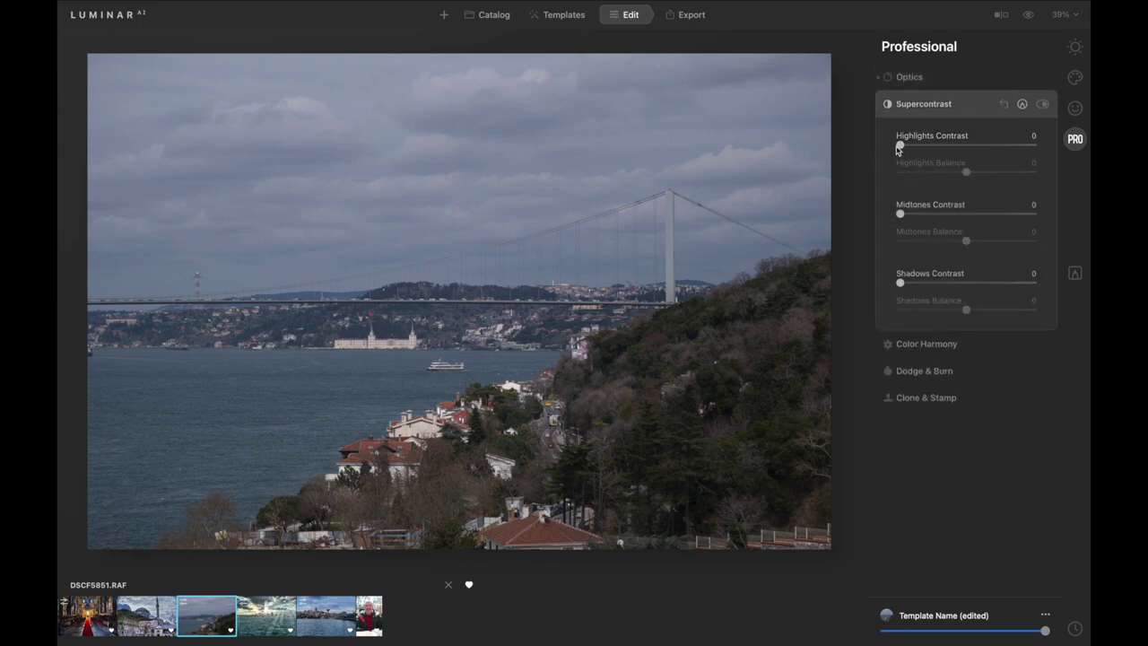
pyautogui.moveTo(901, 146); pyautogui.dragTo(941, 145)
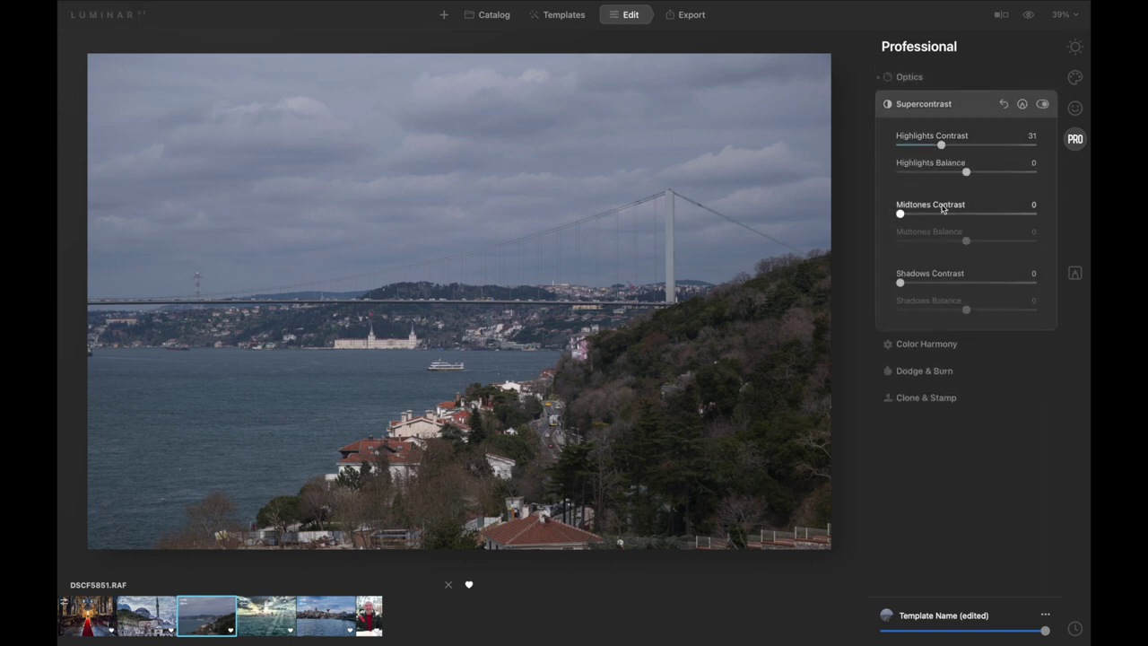
pyautogui.moveTo(900, 213); pyautogui.dragTo(935, 214)
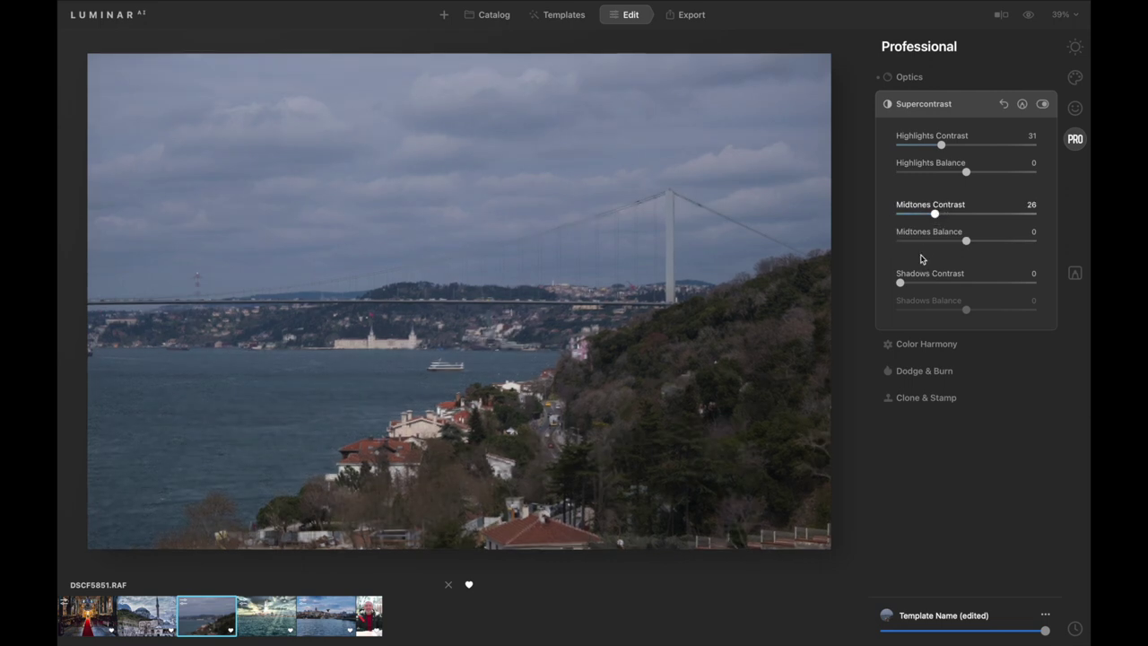
pyautogui.moveTo(901, 283); pyautogui.dragTo(935, 283)
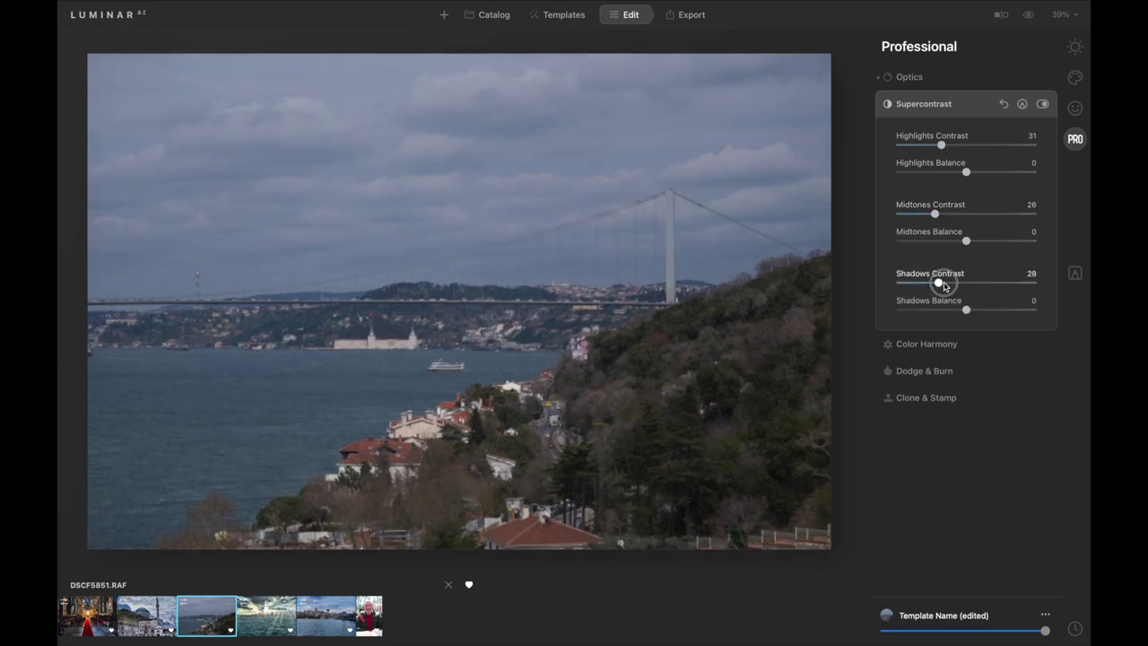
# - In Color Harmony, try adjusting Brilliance and Warmth, then reset both to 0
pyautogui.click(924, 345)
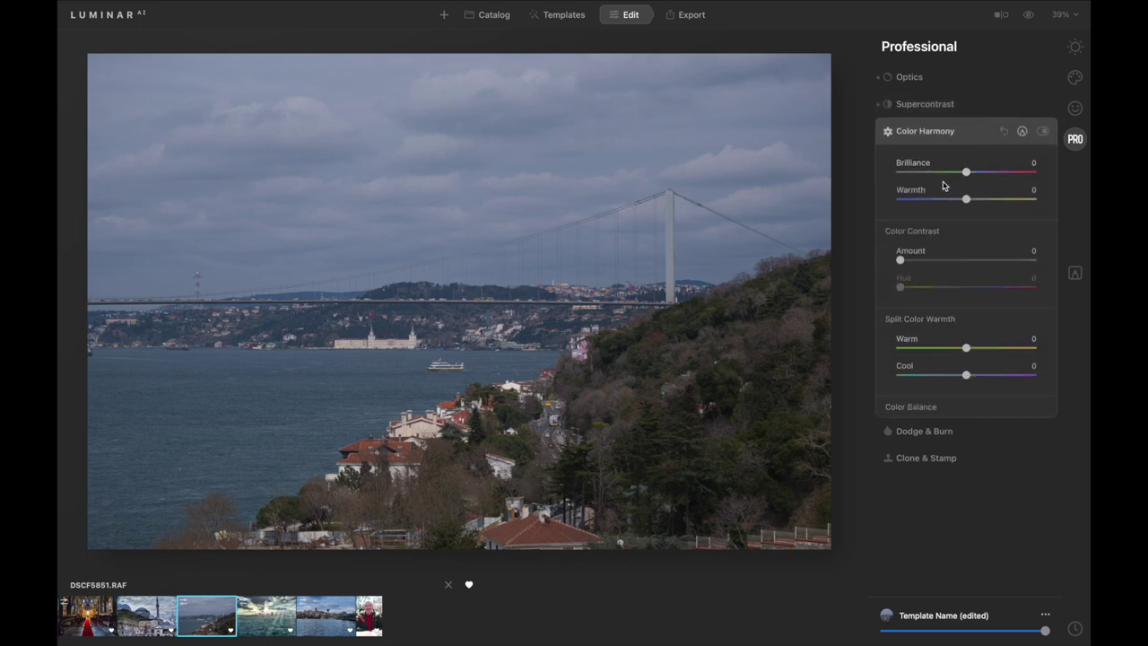
pyautogui.click(966, 172)
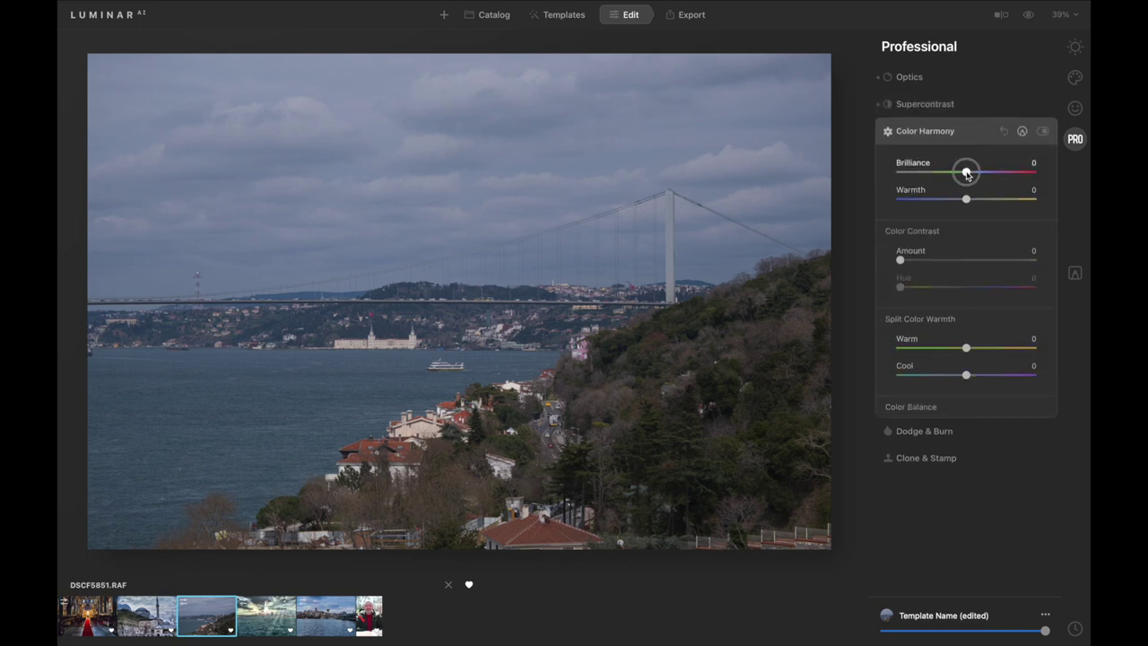
pyautogui.moveTo(966, 174)
pyautogui.mouseDown()
pyautogui.moveTo(992, 173)
pyautogui.moveTo(933, 173)
pyautogui.moveTo(962, 174)
pyautogui.mouseUp()
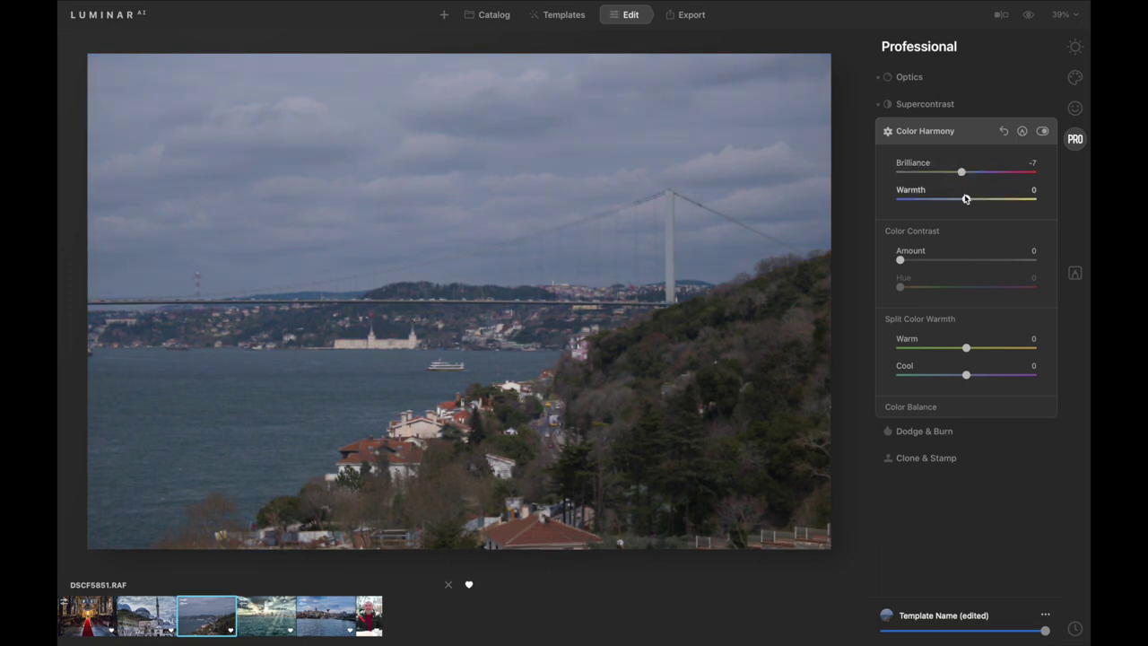
pyautogui.doubleClick(962, 172)
pyautogui.moveTo(966, 199)
pyautogui.mouseDown()
pyautogui.moveTo(937, 204)
pyautogui.moveTo(992, 195)
pyautogui.moveTo(976, 200)
pyautogui.mouseUp()
pyautogui.doubleClick(974, 198)
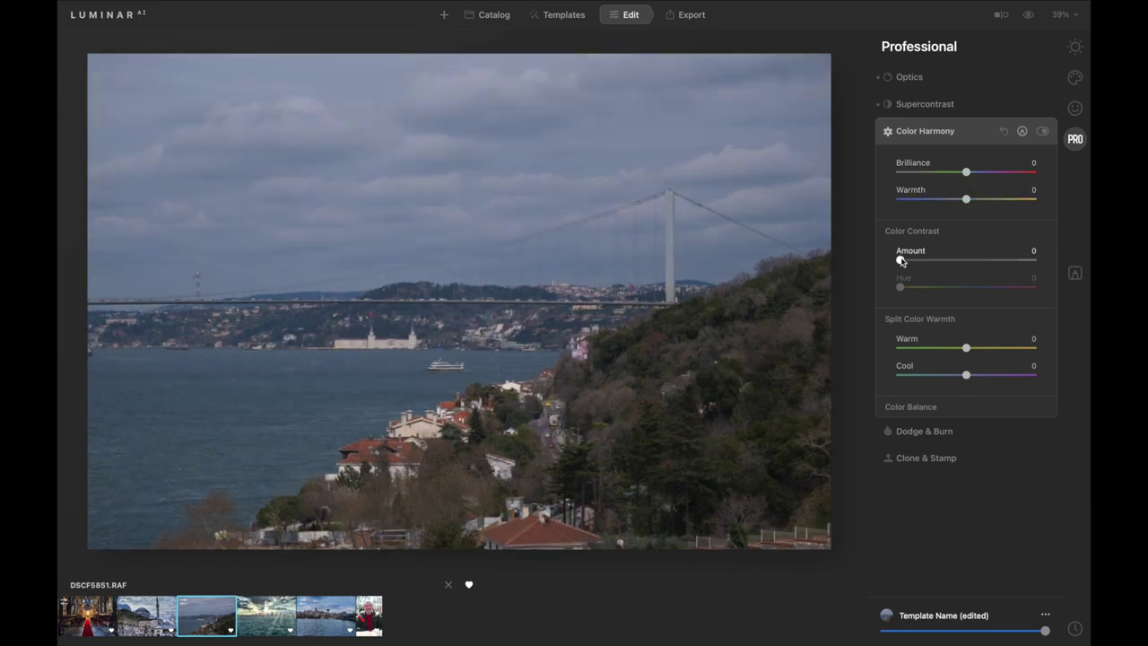
# - Set Color Contrast Amount to 24, then bring up Dodge & Burn
pyautogui.moveTo(901, 261)
pyautogui.mouseDown()
pyautogui.moveTo(940, 264)
pyautogui.moveTo(917, 285)
pyautogui.moveTo(986, 278)
pyautogui.moveTo(886, 290)
pyautogui.mouseUp()
pyautogui.click(902, 288)
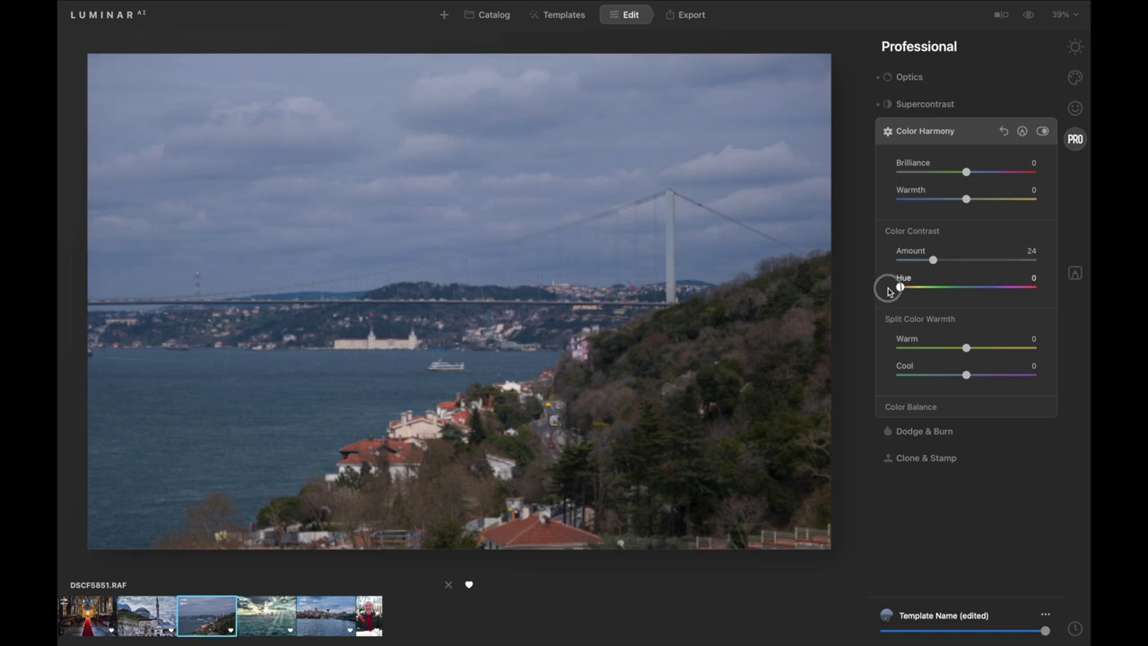
pyautogui.click(919, 433)
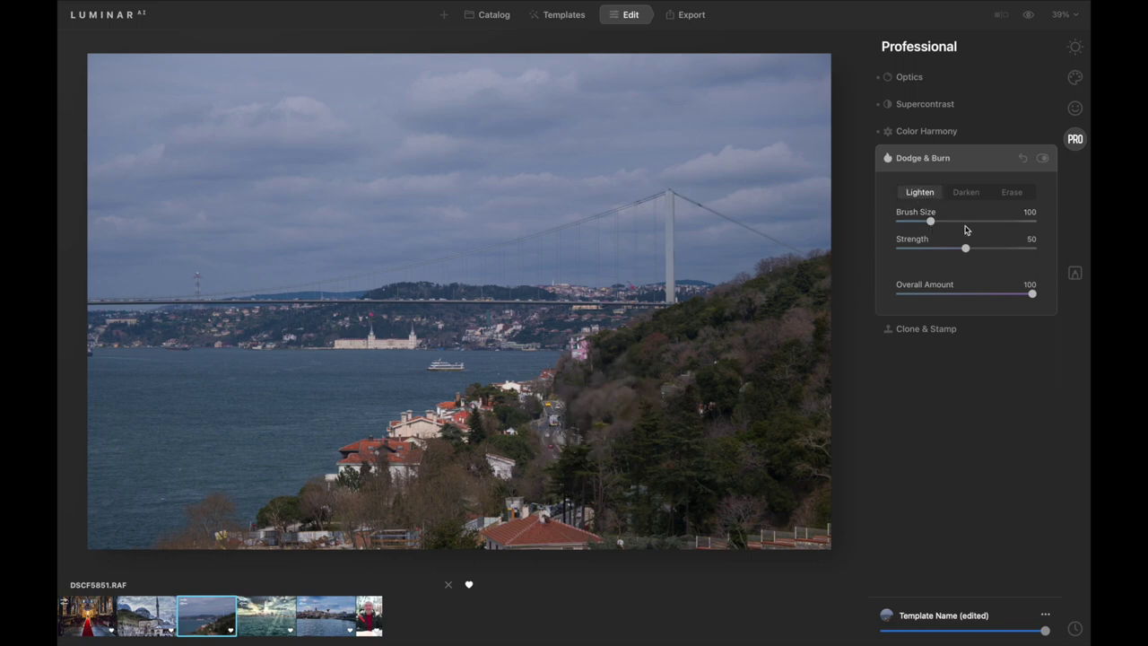
# - With a smaller brush, lighten the waterside houses, then darken the hillside trees
pyautogui.moveTo(930, 221); pyautogui.dragTo(914, 221)
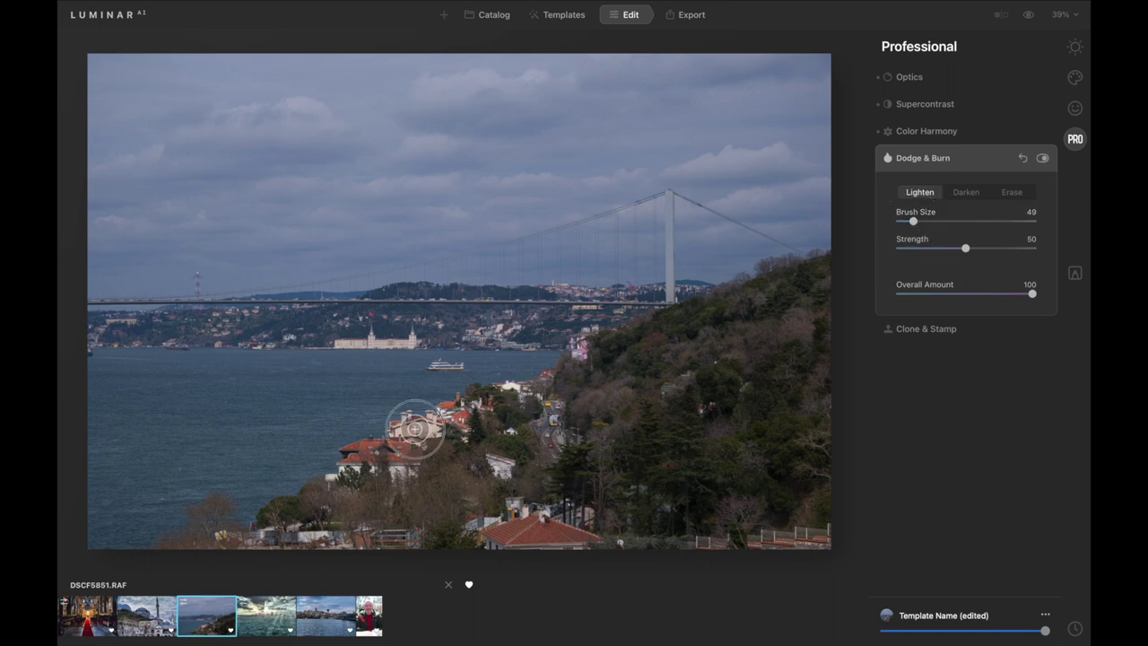
pyautogui.moveTo(415, 429); pyautogui.dragTo(428, 430)
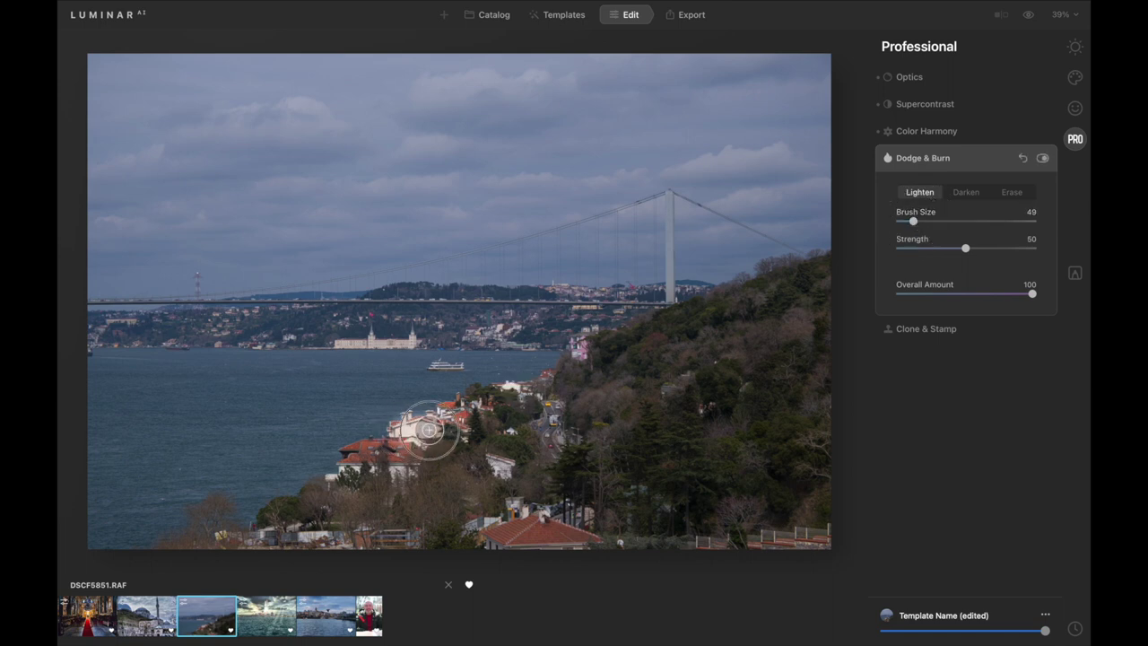
pyautogui.click(964, 192)
pyautogui.moveTo(636, 469)
pyautogui.mouseDown()
pyautogui.moveTo(667, 435)
pyautogui.moveTo(700, 443)
pyautogui.moveTo(674, 466)
pyautogui.moveTo(705, 487)
pyautogui.moveTo(690, 457)
pyautogui.moveTo(716, 391)
pyautogui.moveTo(774, 308)
pyautogui.moveTo(685, 323)
pyautogui.moveTo(807, 436)
pyautogui.moveTo(510, 436)
pyautogui.moveTo(464, 512)
pyautogui.moveTo(584, 310)
pyautogui.moveTo(687, 436)
pyautogui.mouseUp()
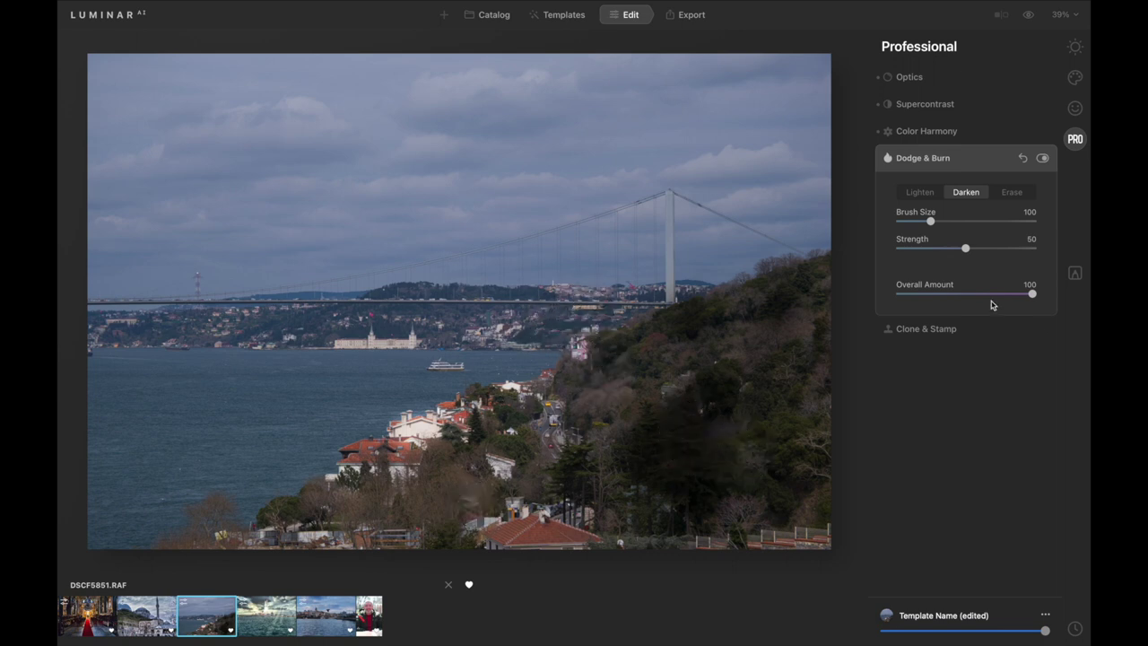
# - Use Clone & Stamp to copy a strip of the bridge tower above the deck
pyautogui.click(923, 330)
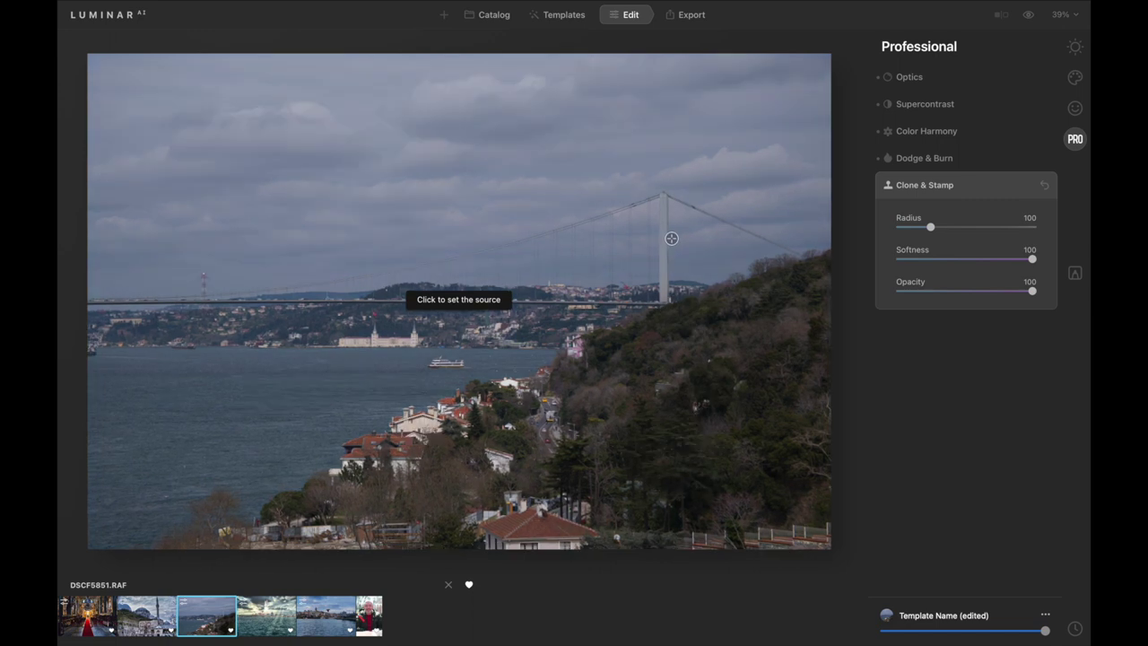
pyautogui.click(664, 251)
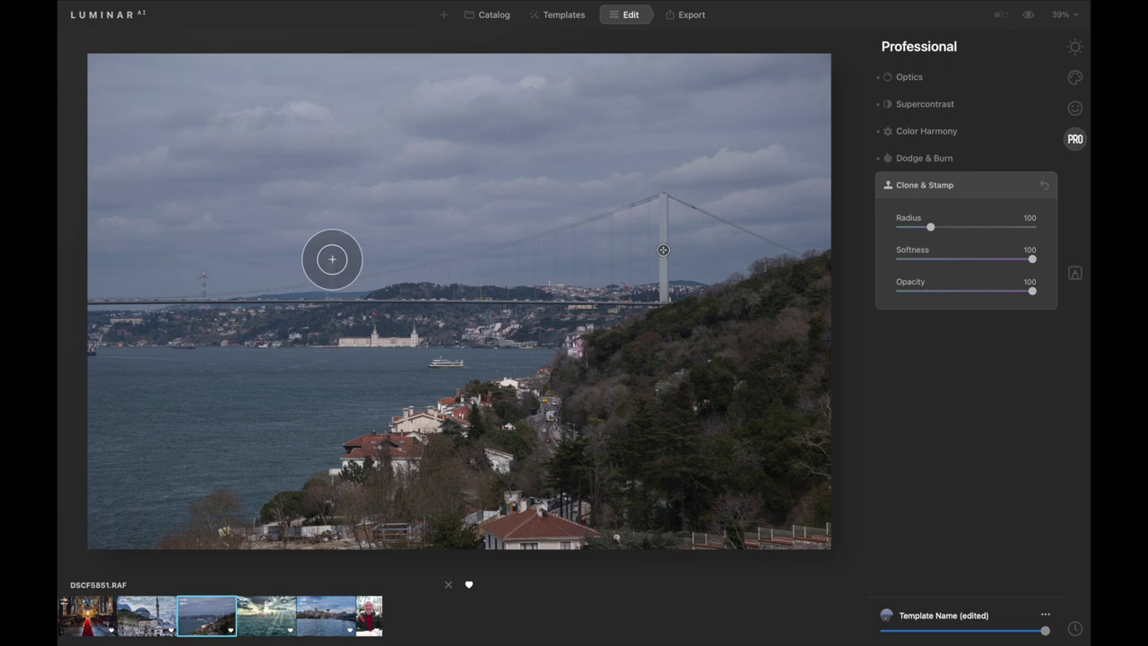
pyautogui.moveTo(331, 269)
pyautogui.mouseDown()
pyautogui.moveTo(329, 208)
pyautogui.moveTo(323, 260)
pyautogui.moveTo(139, 284)
pyautogui.moveTo(210, 266)
pyautogui.moveTo(372, 264)
pyautogui.moveTo(526, 287)
pyautogui.mouseUp()
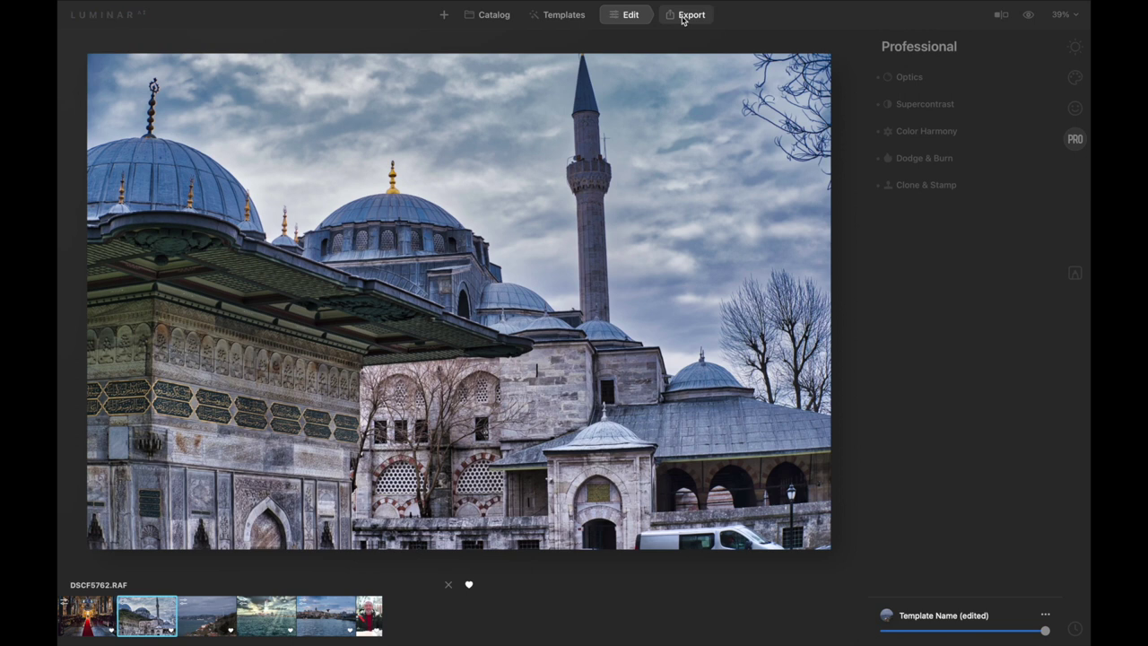
# - Save DSCF5762 to disk on the Desktop as a JPEG with Sharpen set to None
pyautogui.click(681, 16)
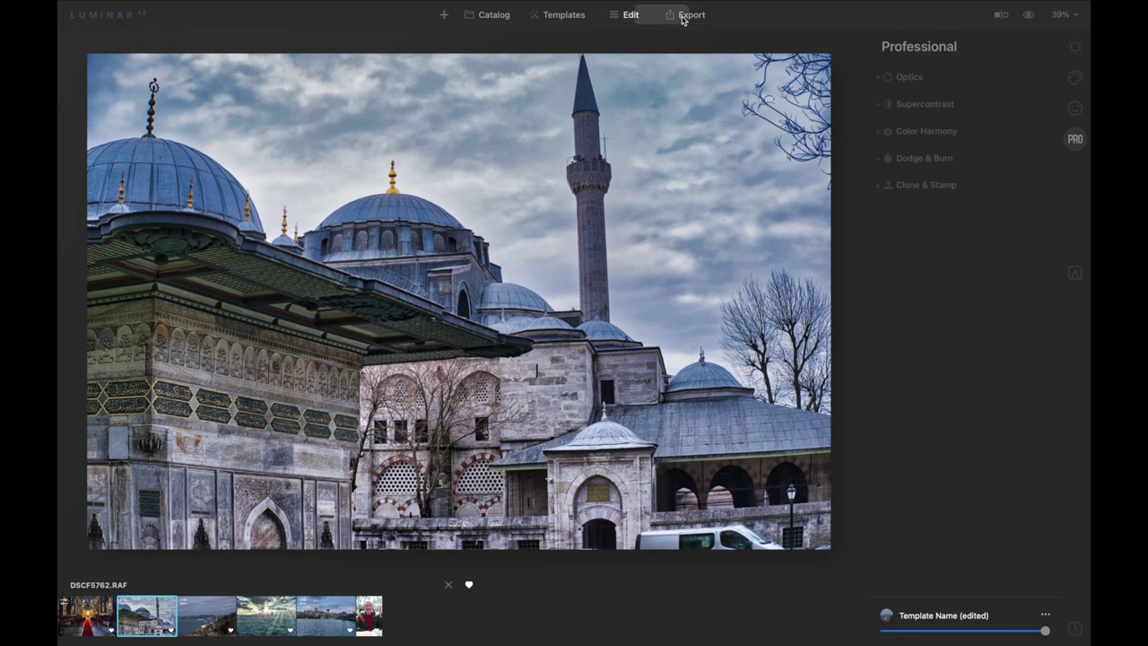
pyautogui.click(682, 16)
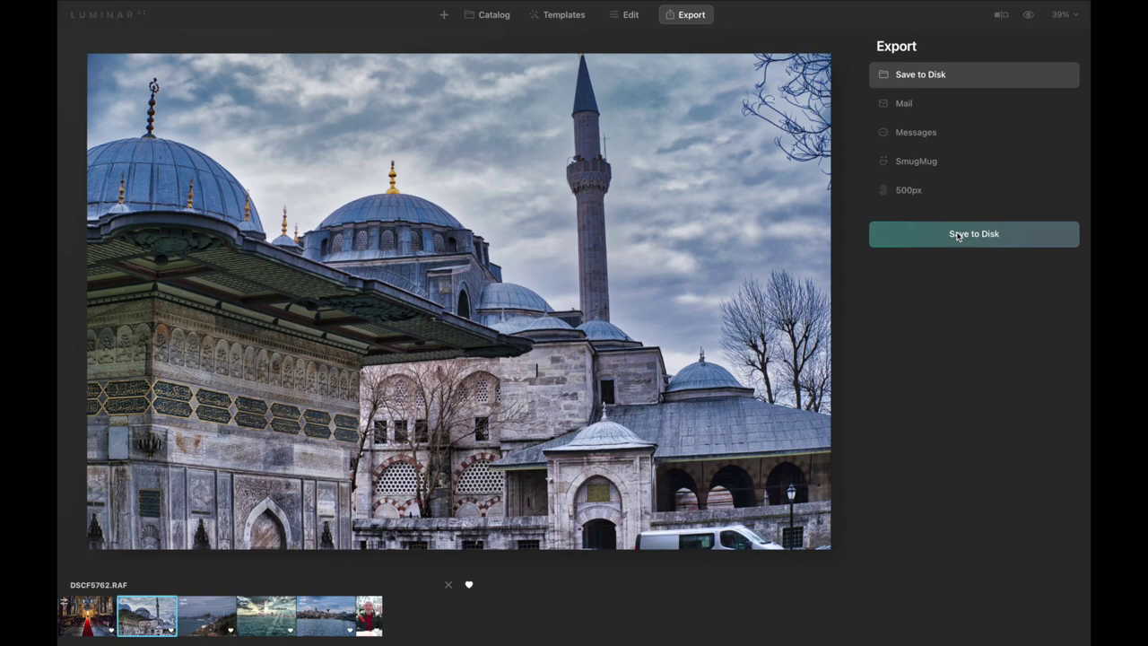
pyautogui.click(958, 235)
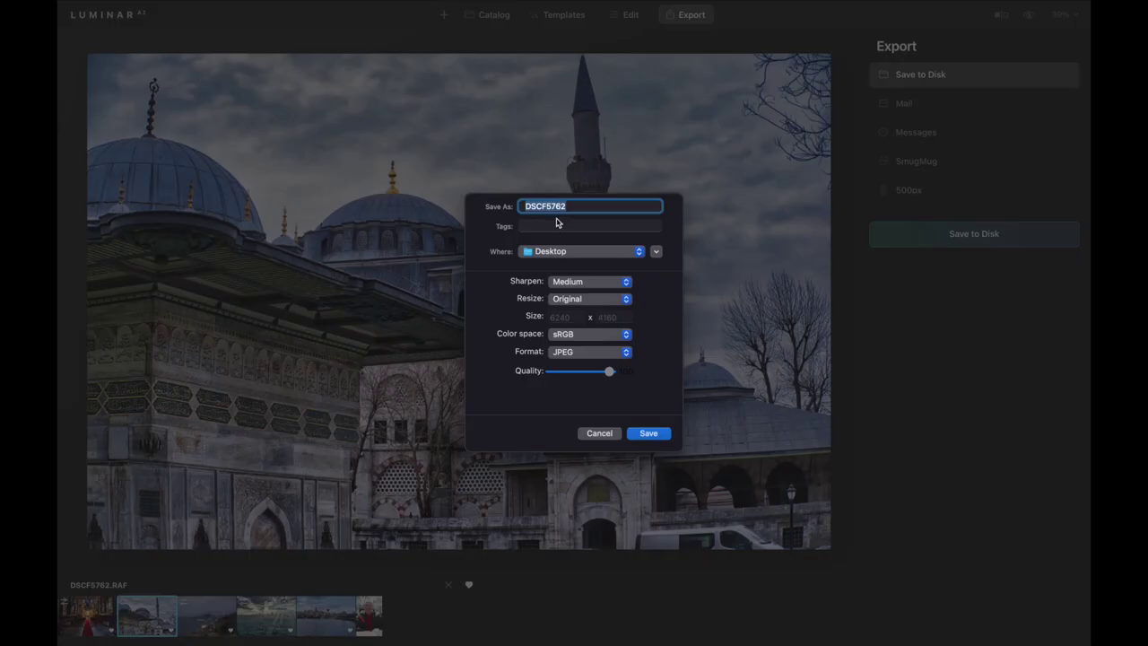
pyautogui.click(590, 255)
pyautogui.click(590, 255)
pyautogui.click(592, 285)
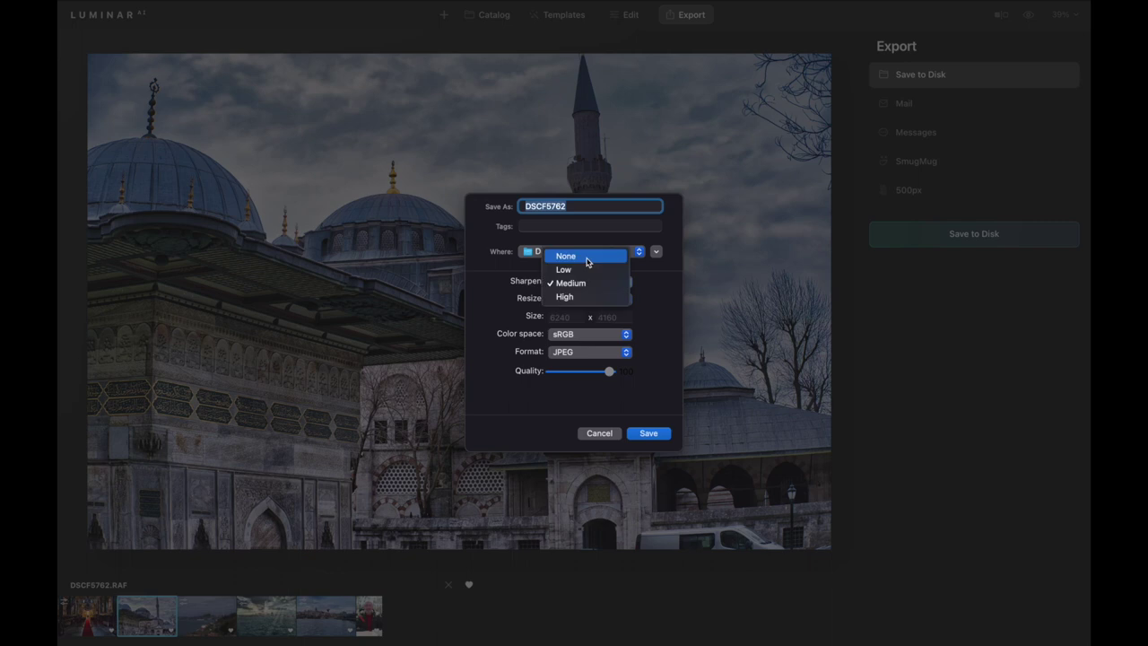
pyautogui.click(588, 258)
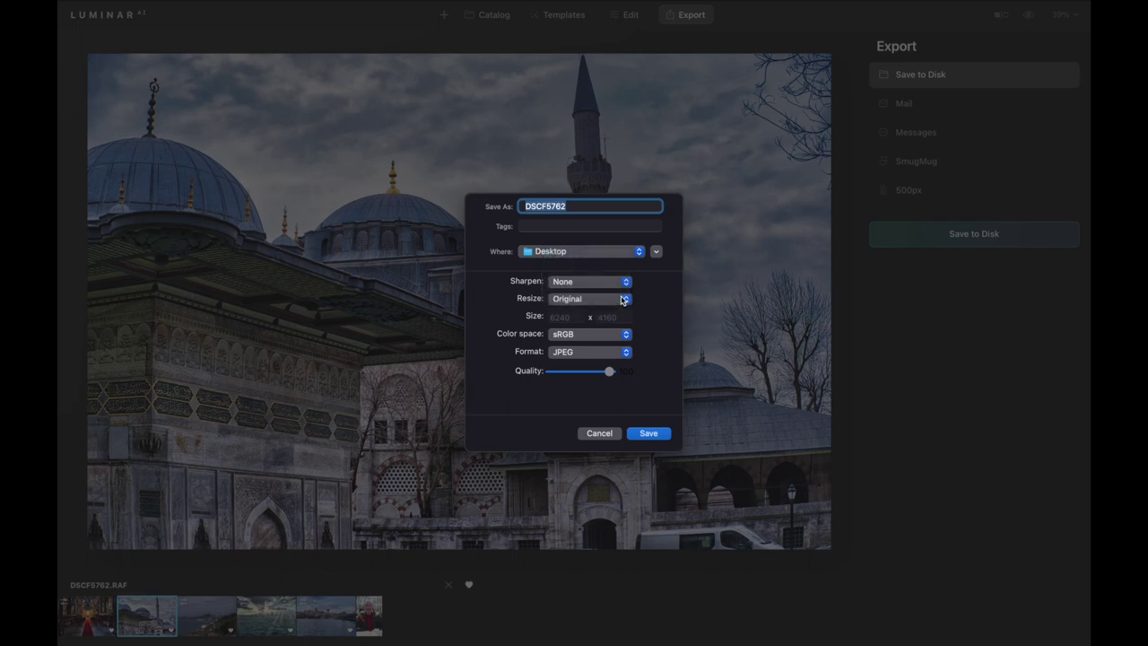
pyautogui.click(648, 433)
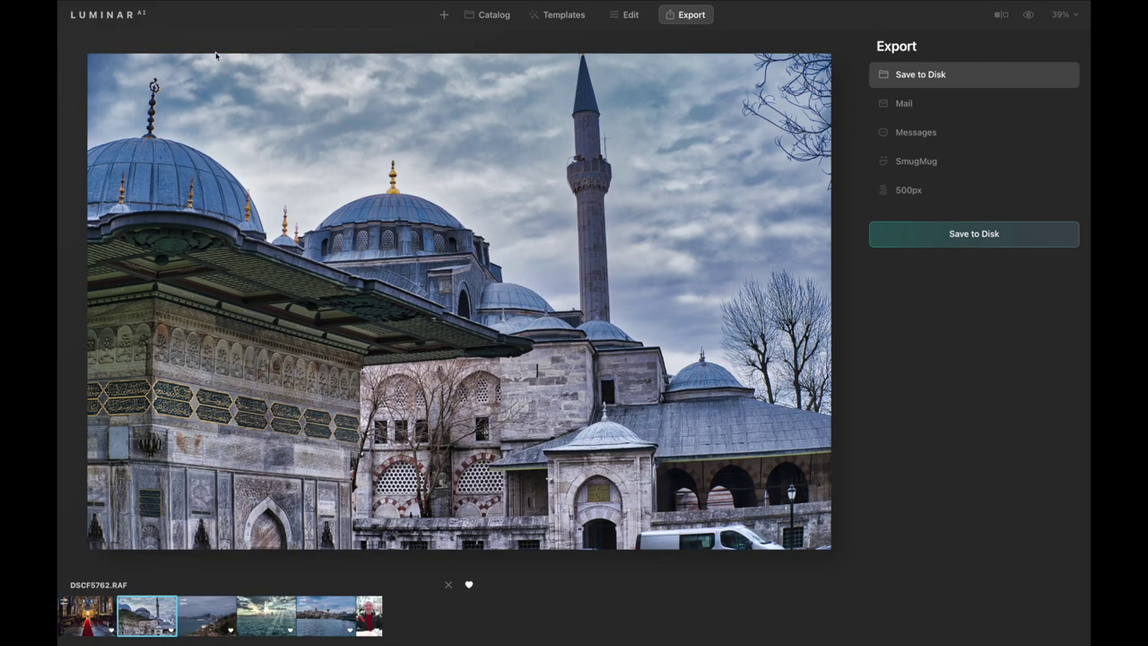
pyautogui.moveTo(73, 27)
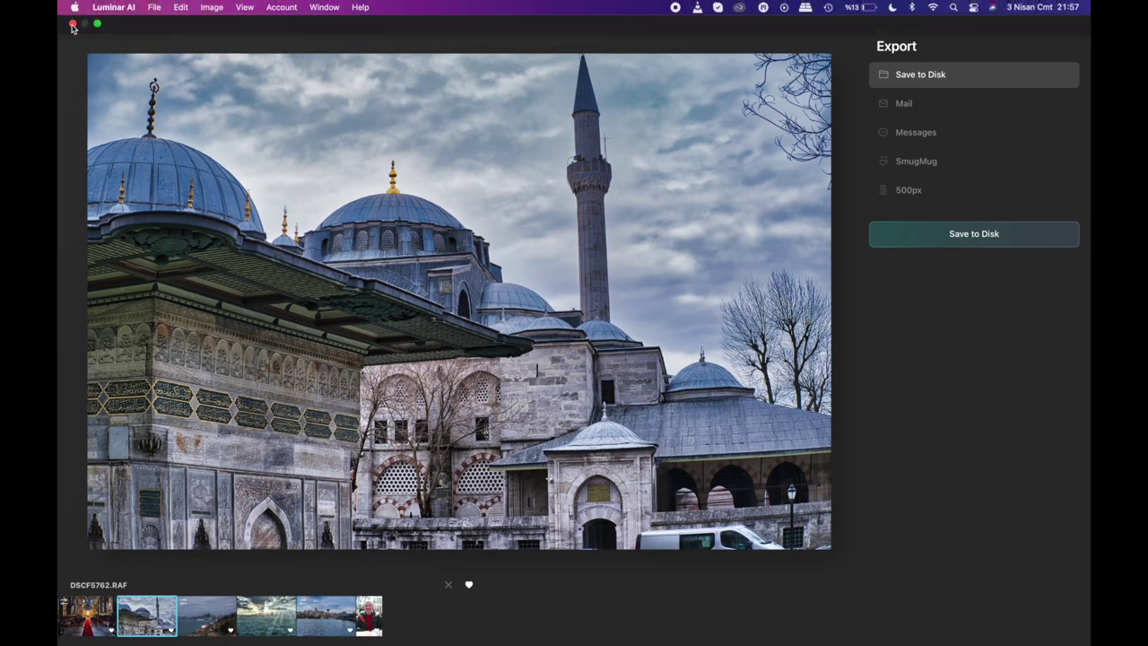
# - Close Luminar AI and open DSCF5762.jpeg from the Desktop in Preview
pyautogui.click(73, 24)
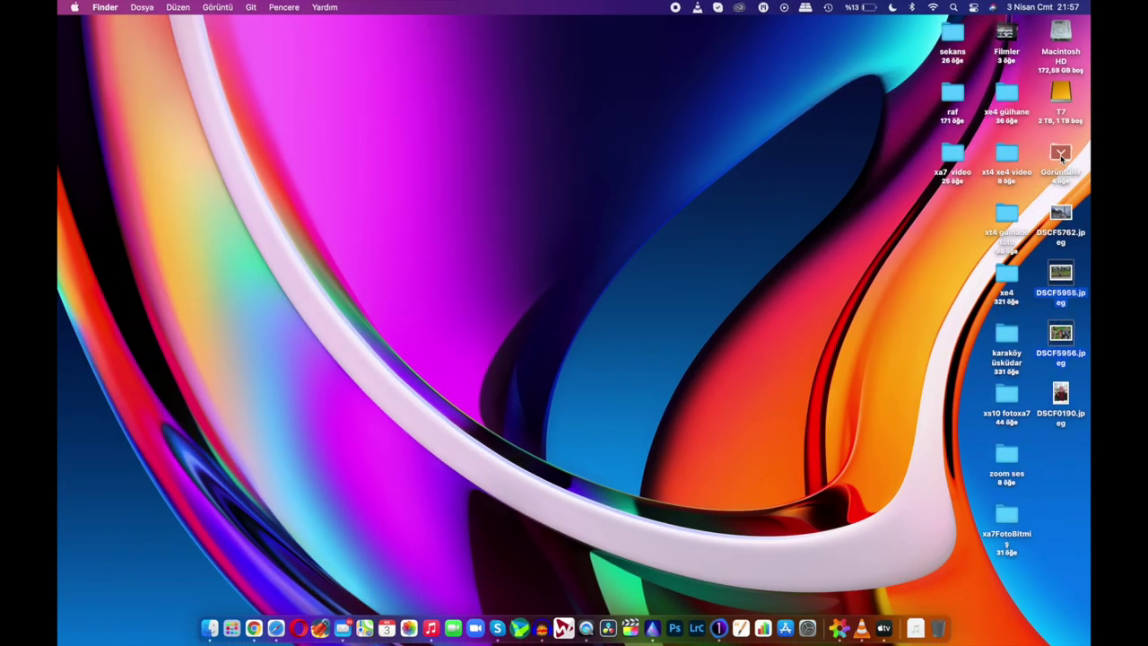
pyautogui.doubleClick(1061, 213)
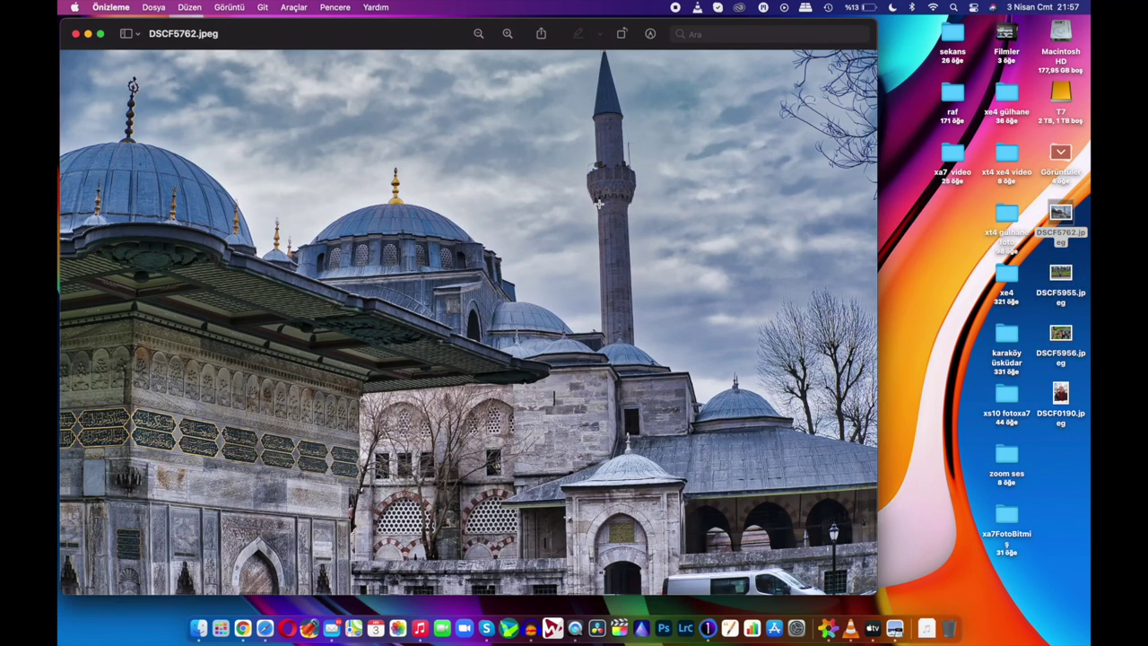